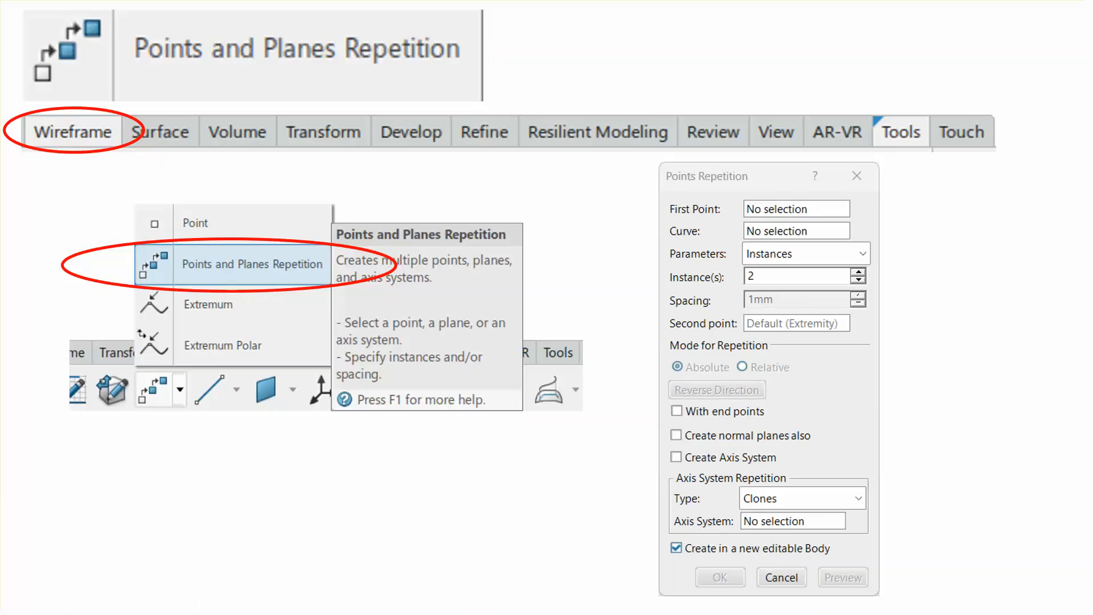
left_click(988, 313)
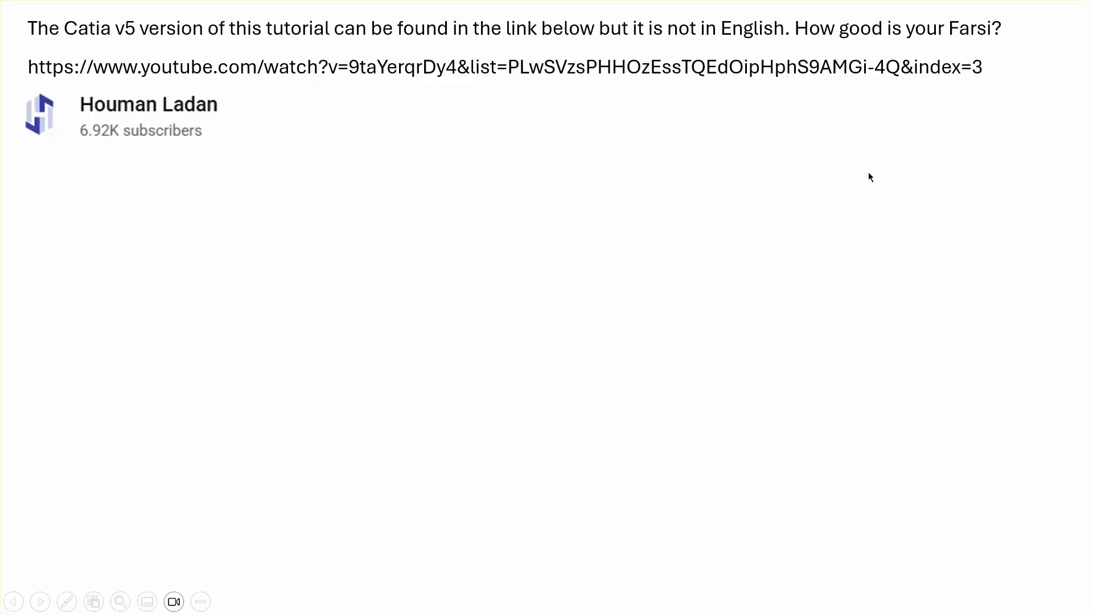
left_click(757, 200)
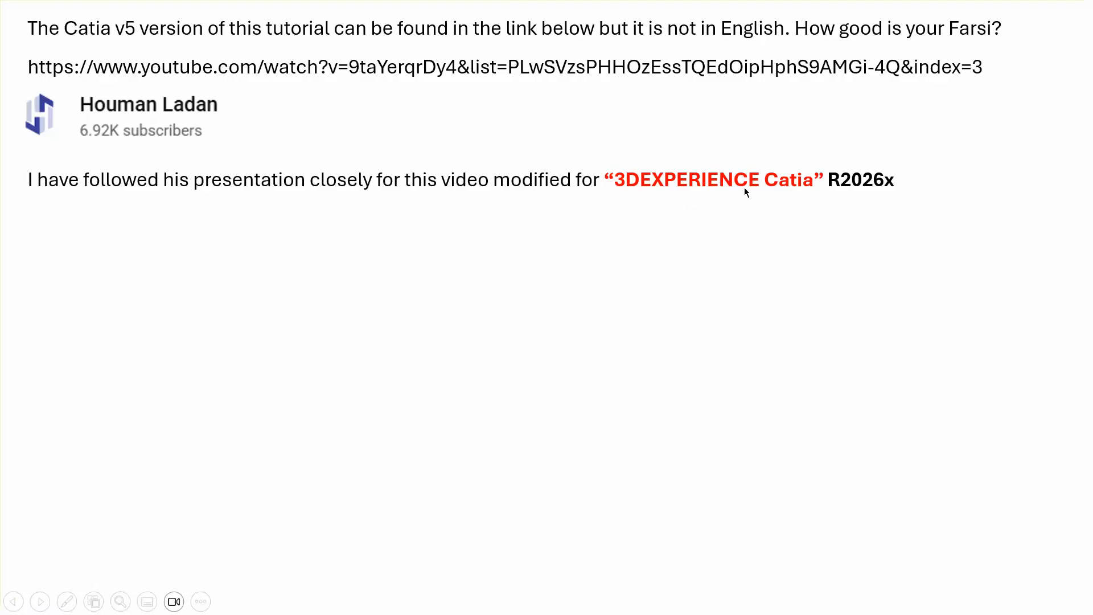
left_click(718, 266)
left_click(718, 268)
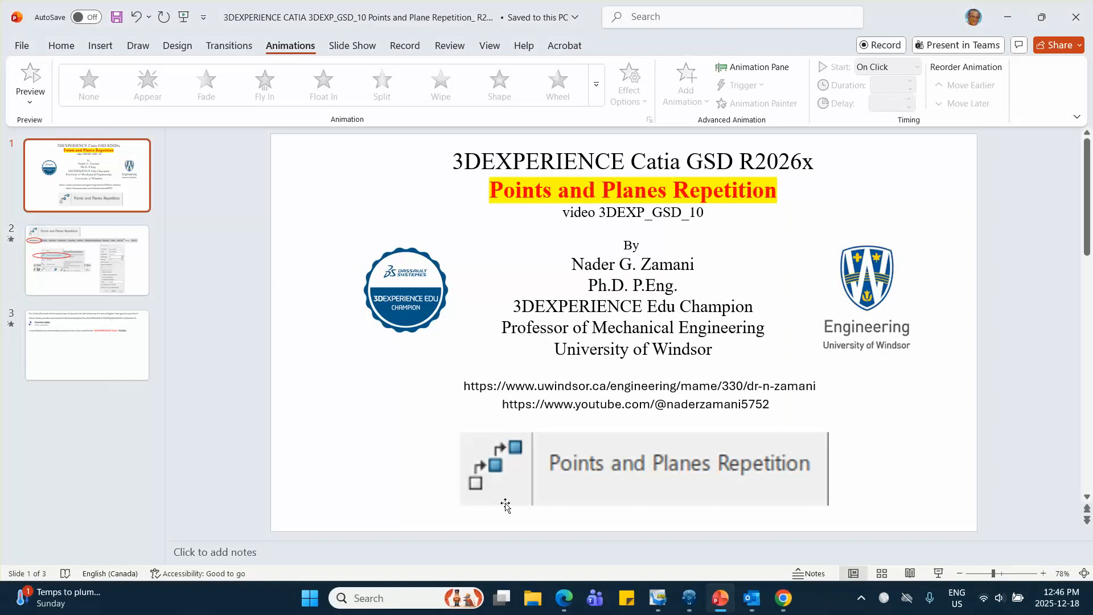
Switch to 3DEXPERIENCE and start a new 3D part in Generative Shape Design
left_click(689, 598)
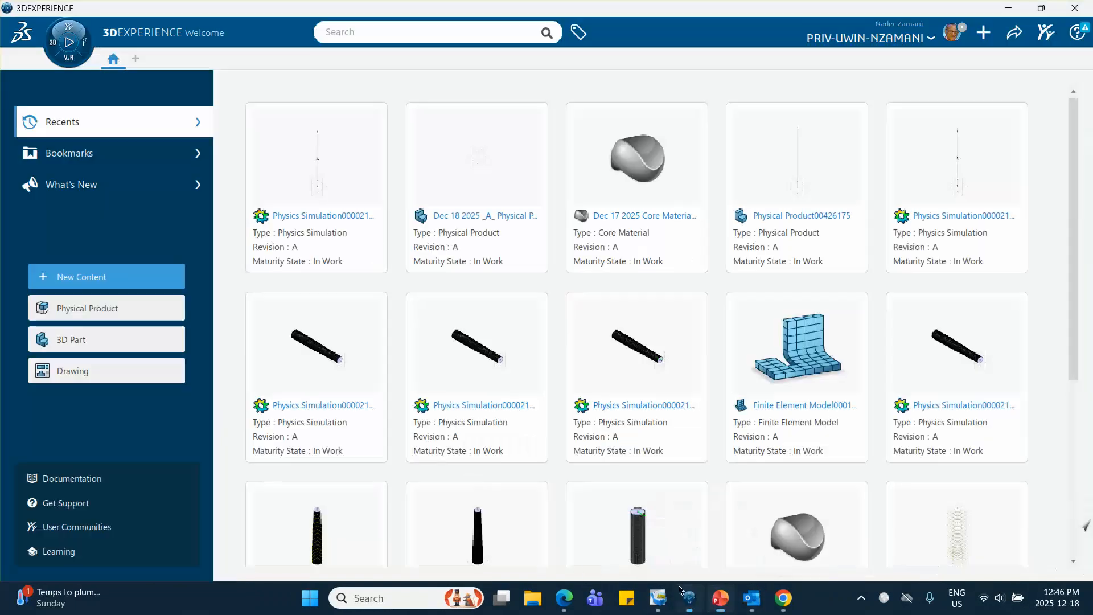
left_click(54, 43)
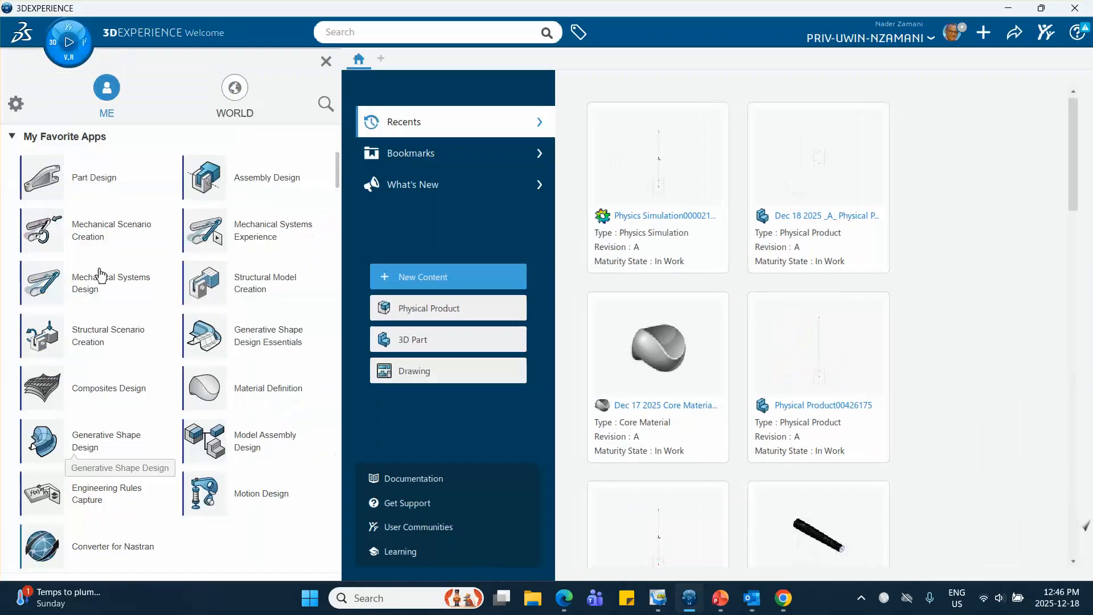
left_click(102, 439)
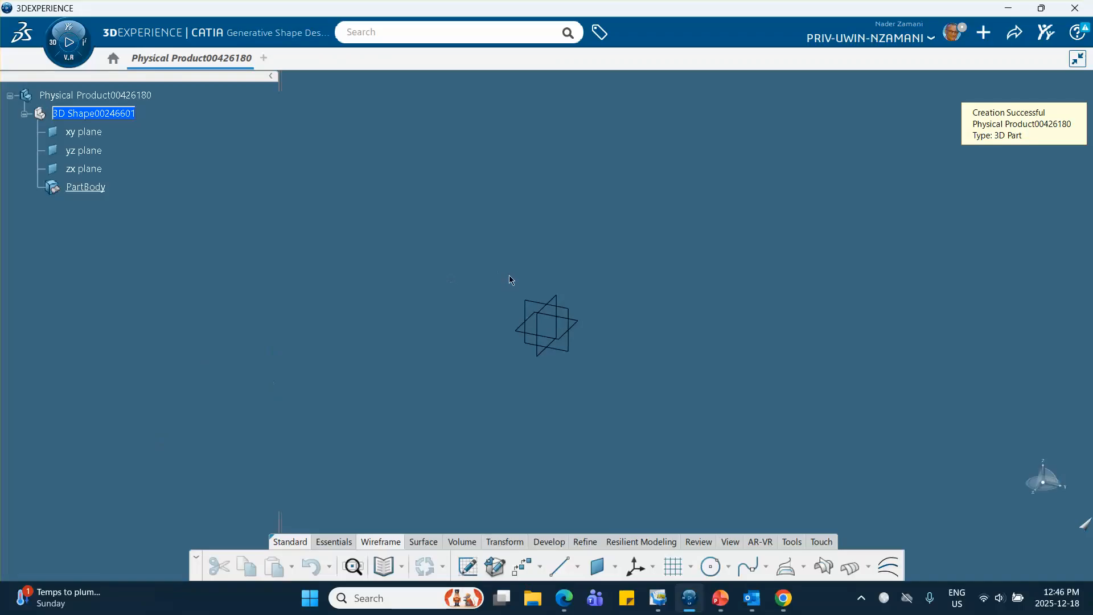
Sketch an S-shaped spline through four points on the yz plane, about 380 mm wide and 140 mm high, and exit the sketch
left_click(542, 308)
left_click(632, 252)
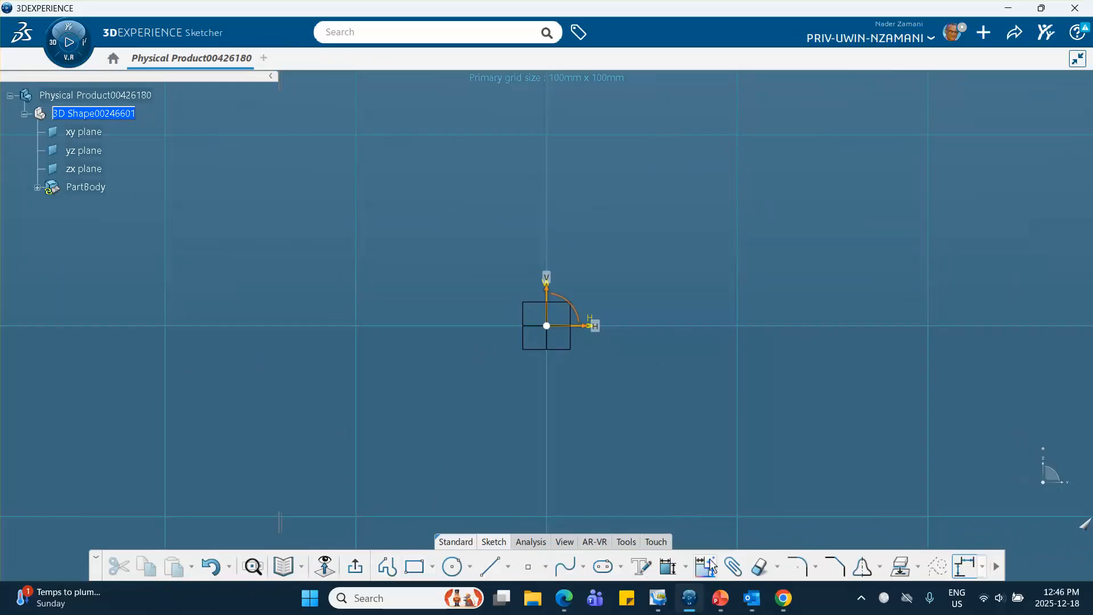
left_click(565, 567)
left_click(222, 402)
left_click(394, 230)
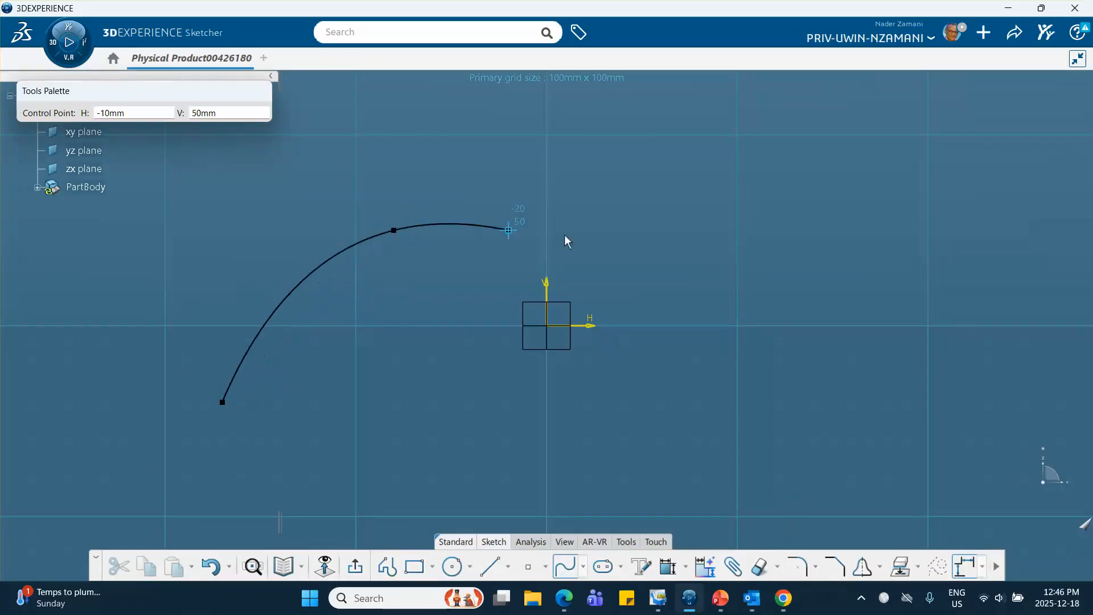
left_click(700, 230)
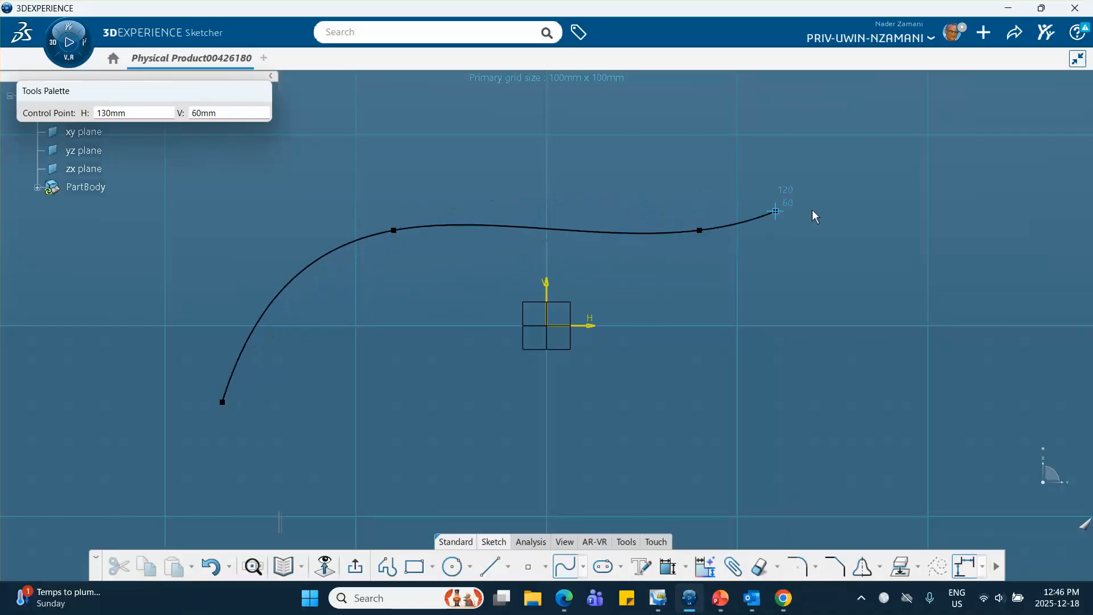
double_click(948, 135)
left_click(387, 566)
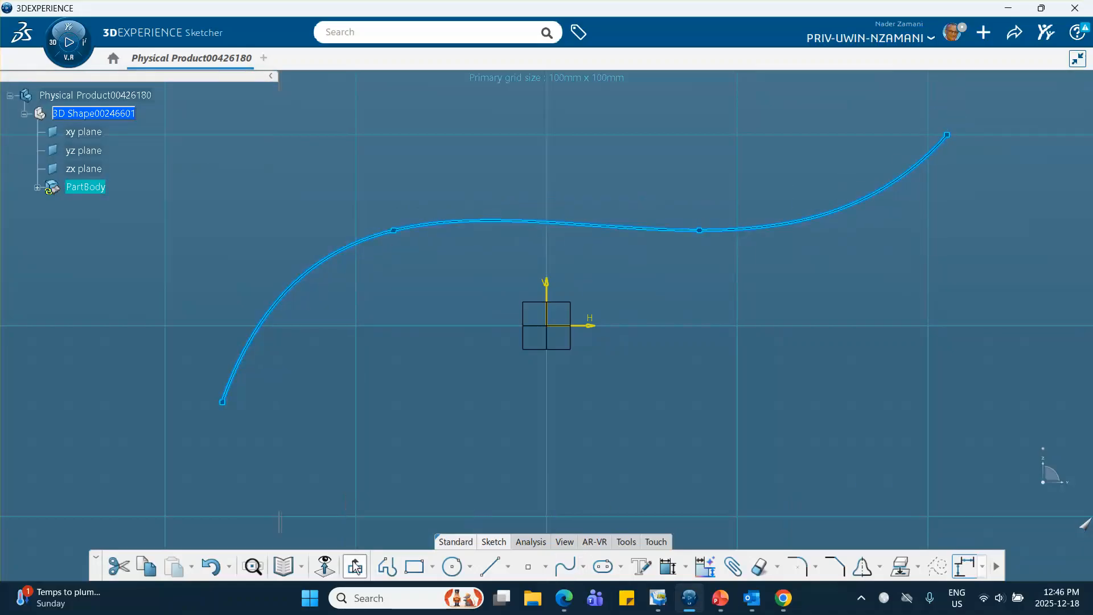
left_click(312, 460)
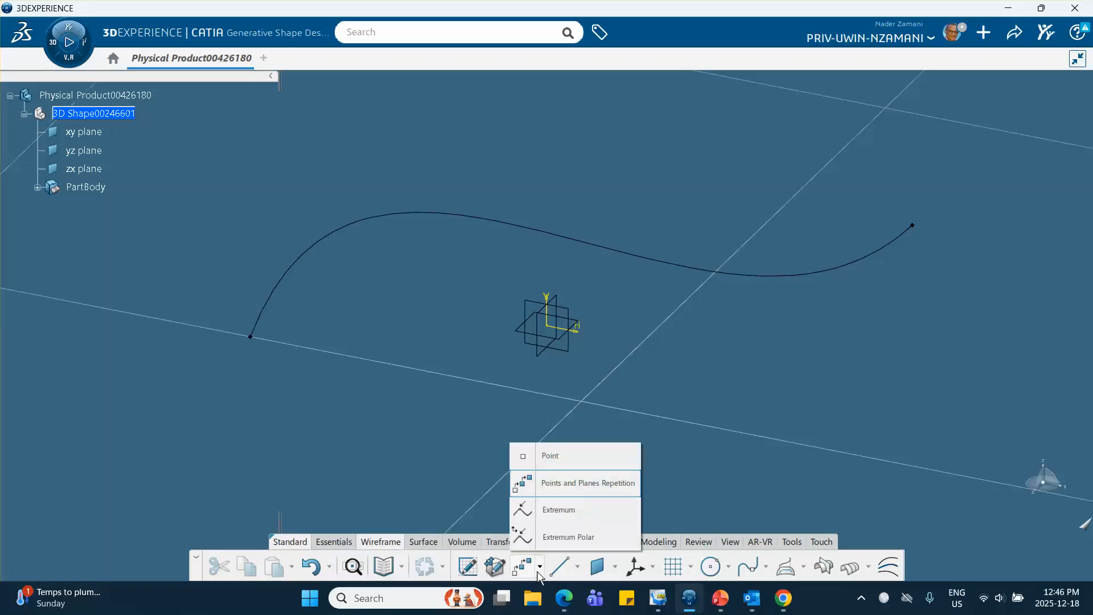
Start a Points and Planes Repetition with the spline sketch as its curve
left_click(539, 566)
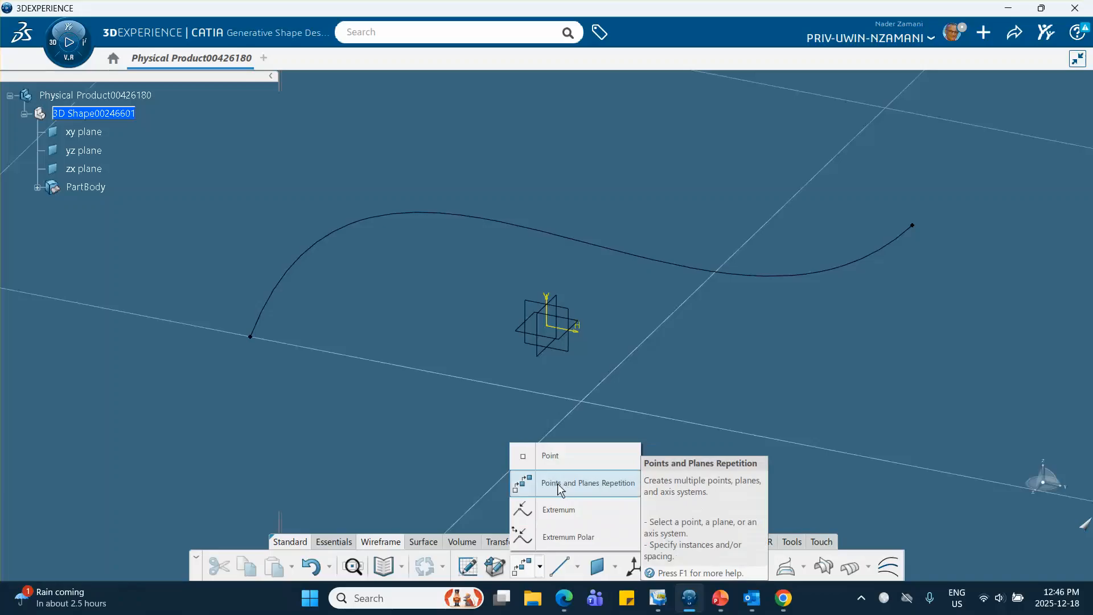
left_click(558, 483)
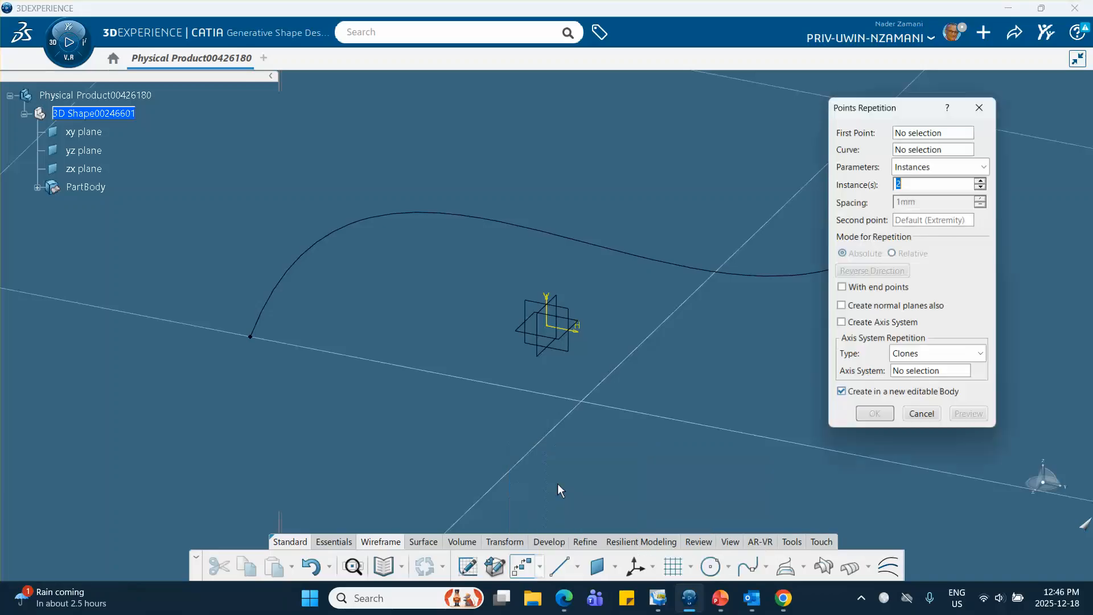
middle_click_drag(710, 351, 531, 393)
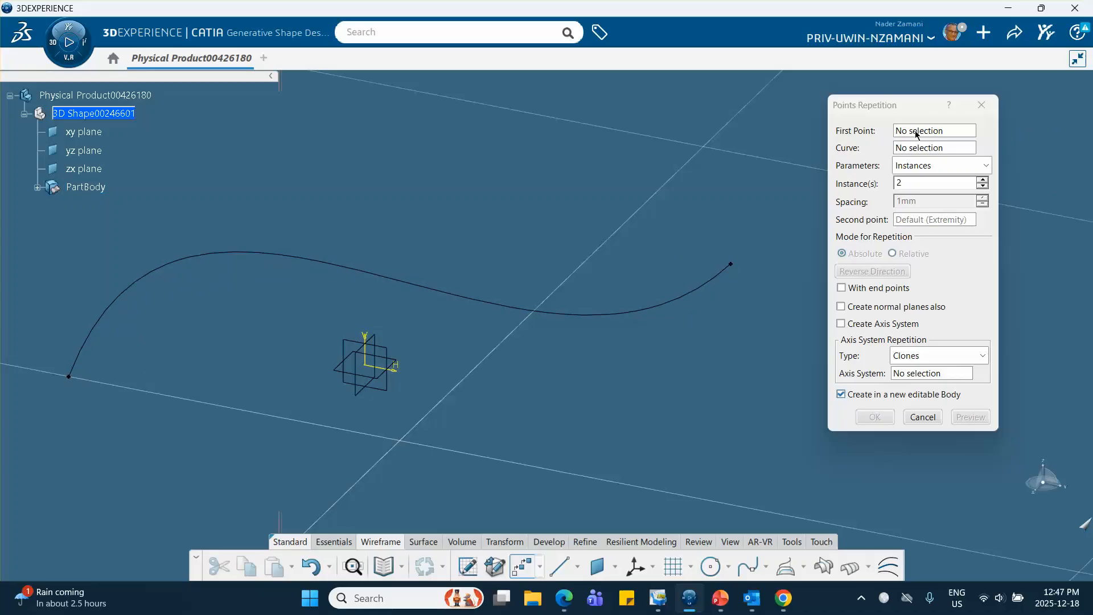
left_click(918, 150)
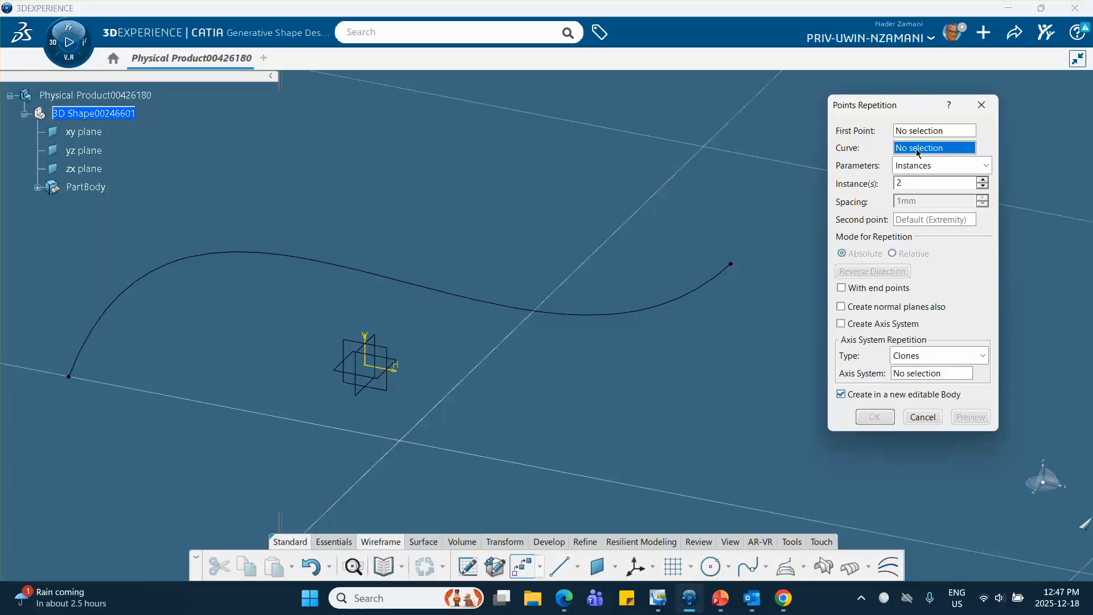
left_click(431, 294)
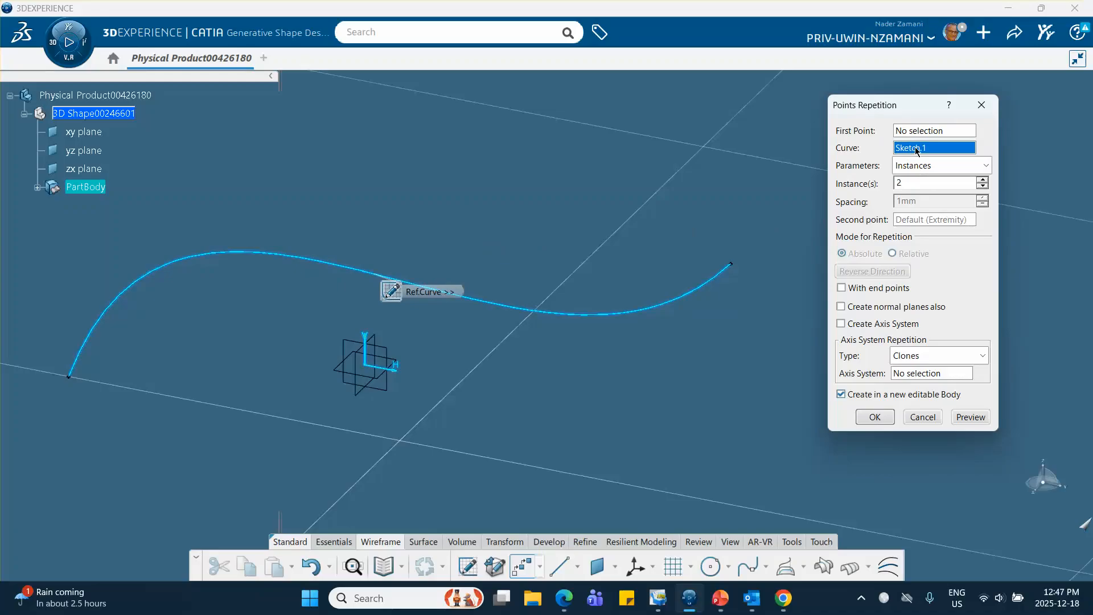
Try the Instances & spacing parameter mode for the points repetition and return to Instances
left_click(986, 167)
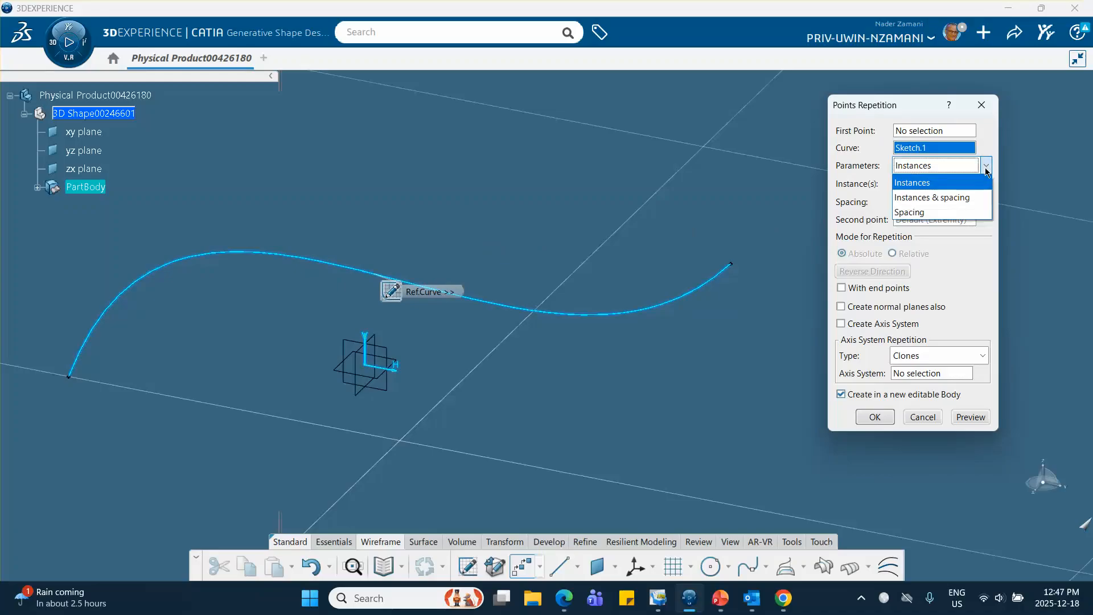
left_click(924, 199)
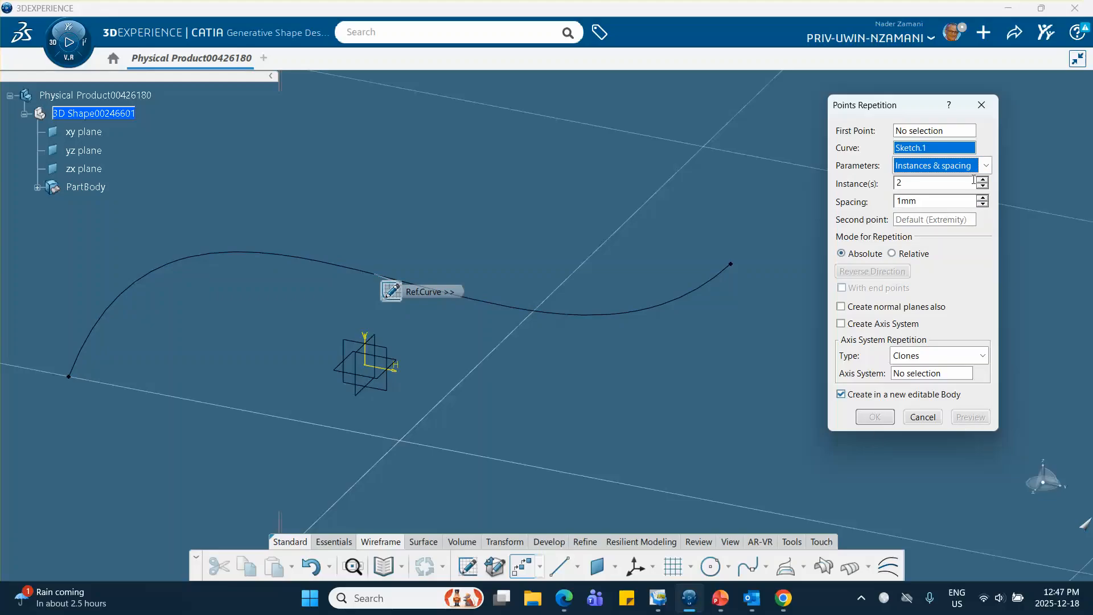
left_click(987, 168)
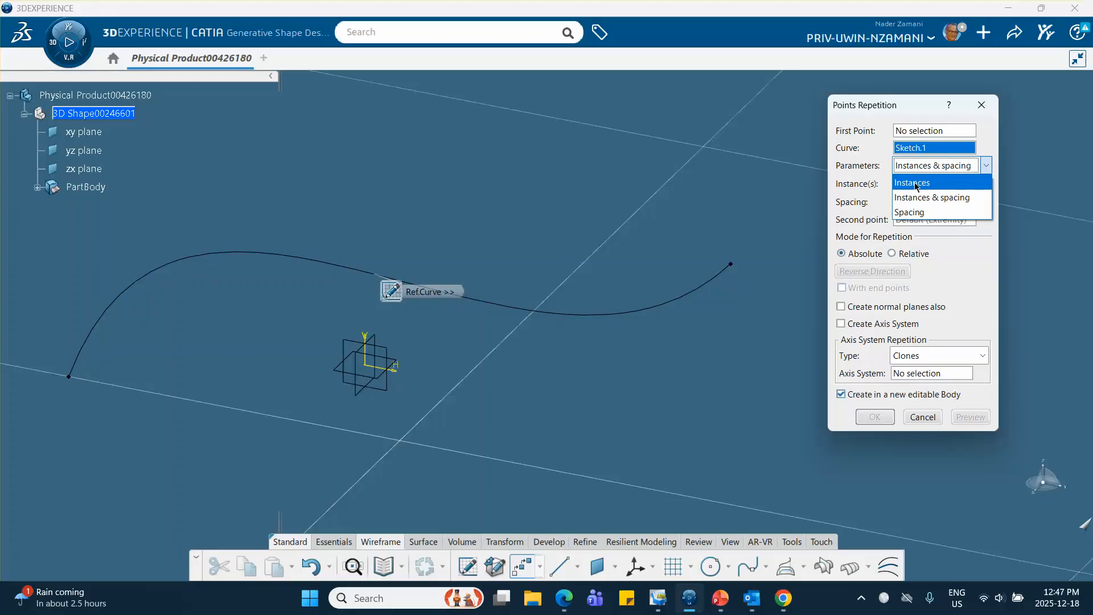
left_click(907, 184)
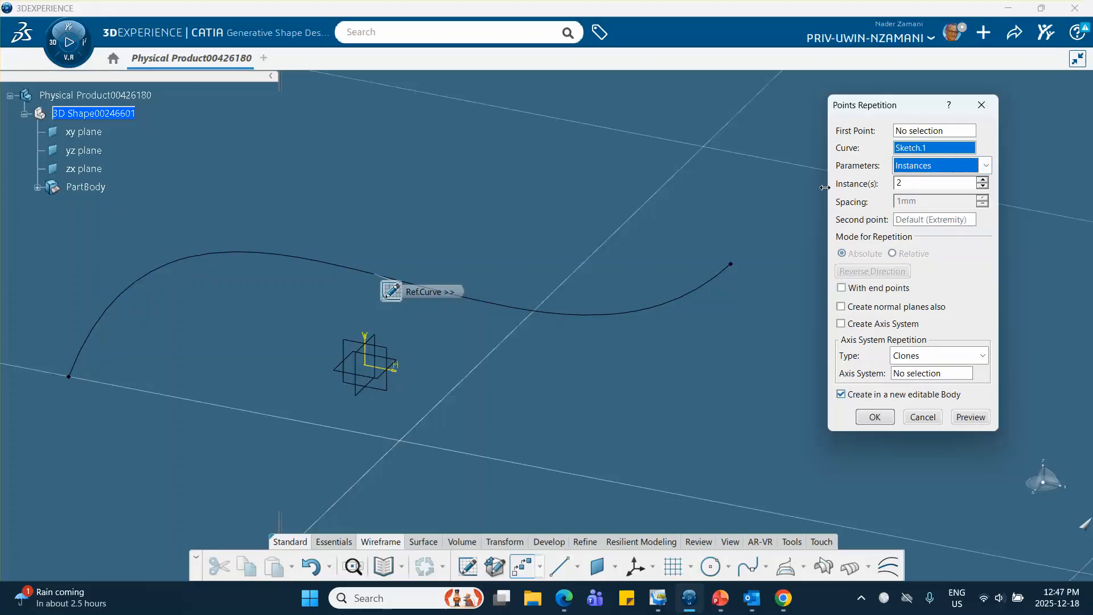
left_click(986, 167)
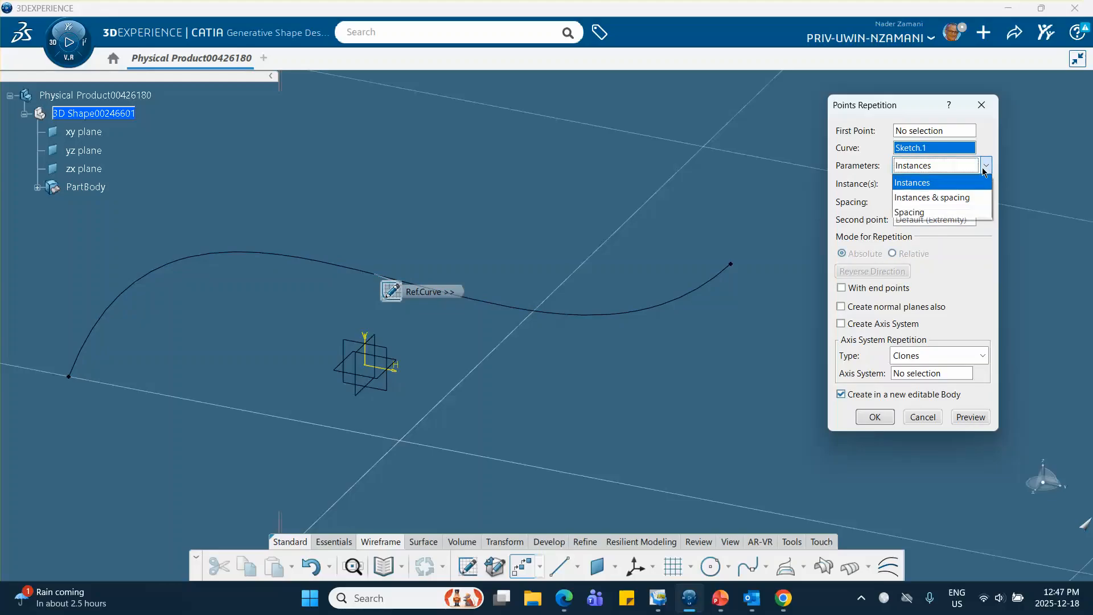
left_click(916, 181)
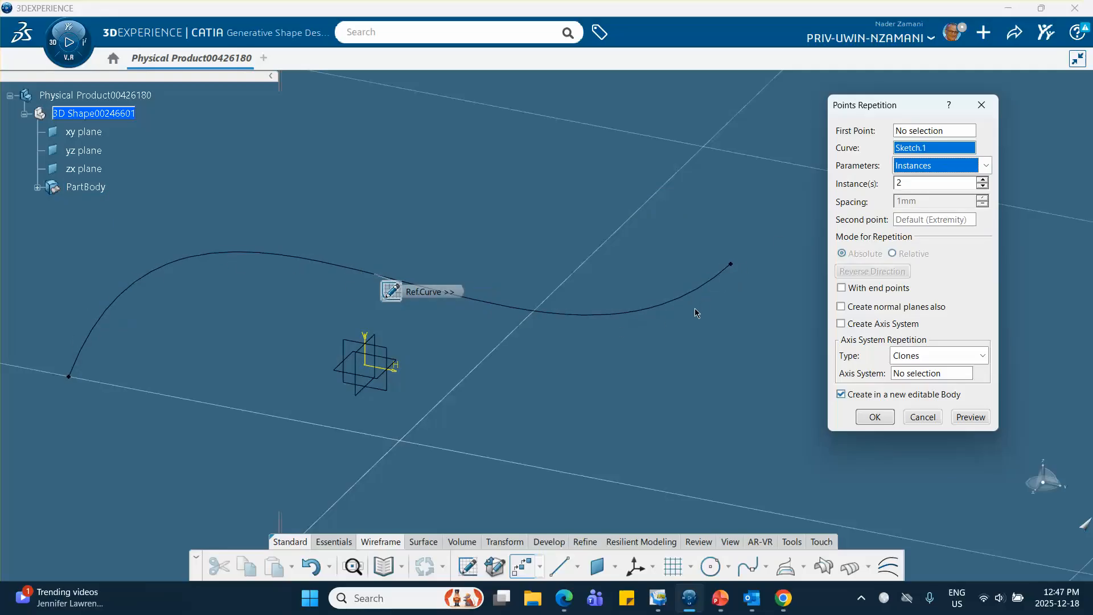
Set the repetition to 4 instances, preview the points, and move the reference curve label clear of the spline
left_click_drag(912, 183, 866, 180)
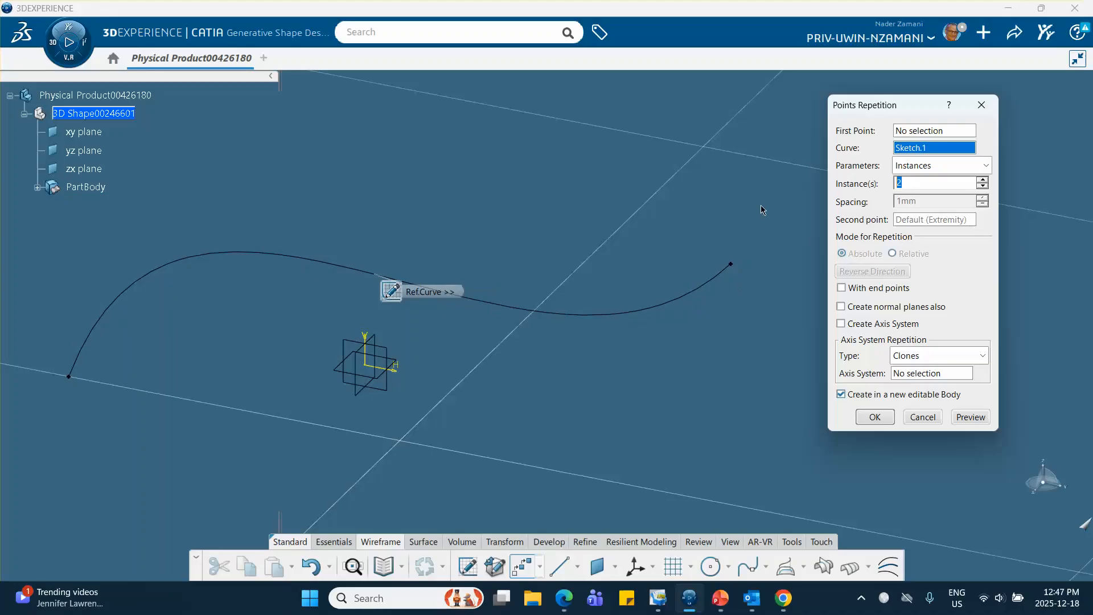
type("4")
left_click(967, 420)
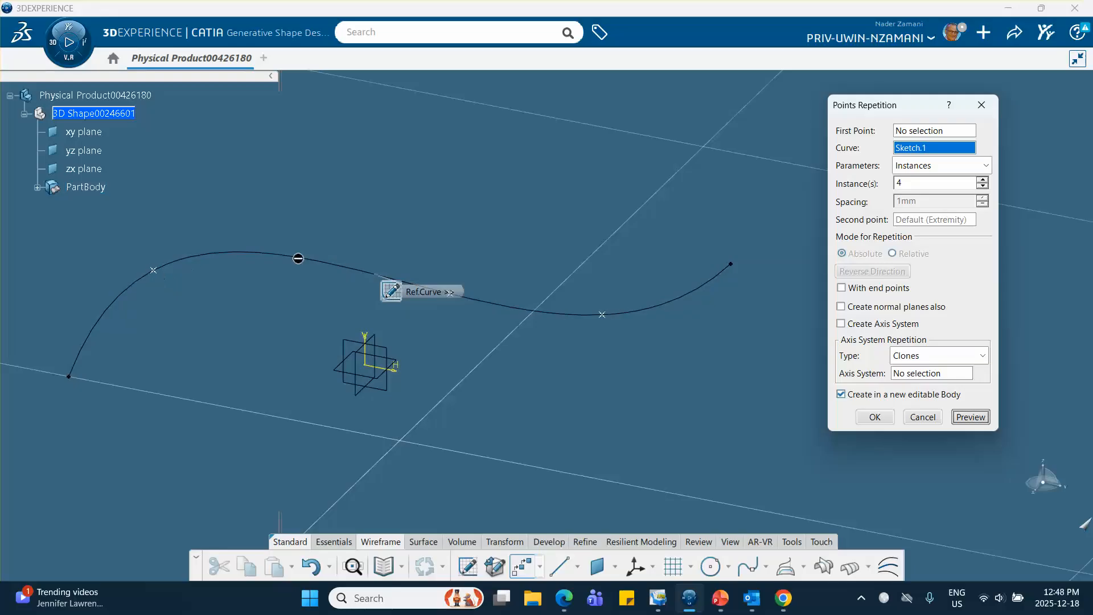
left_click_drag(390, 298, 382, 193)
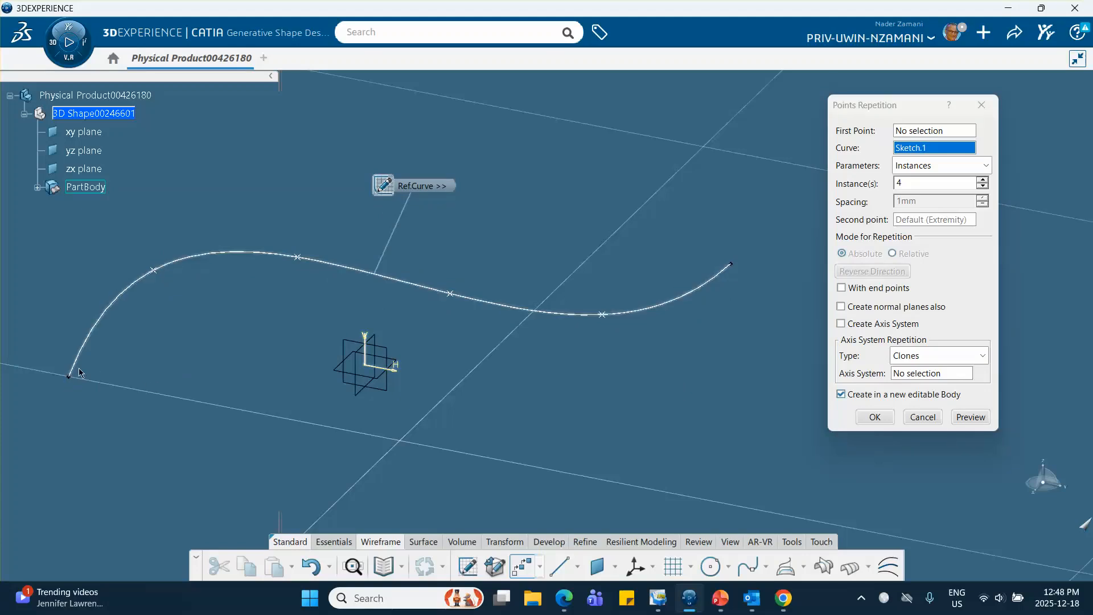
Preview the 4 instances with the curve's end points included, and preview them again without the end points
left_click(842, 288)
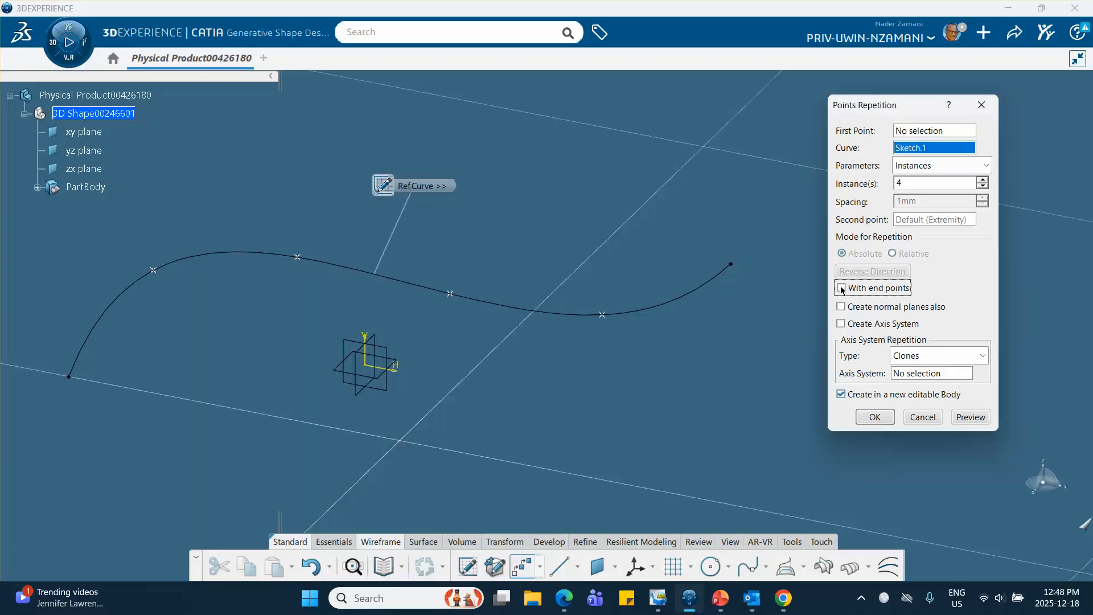
left_click(970, 417)
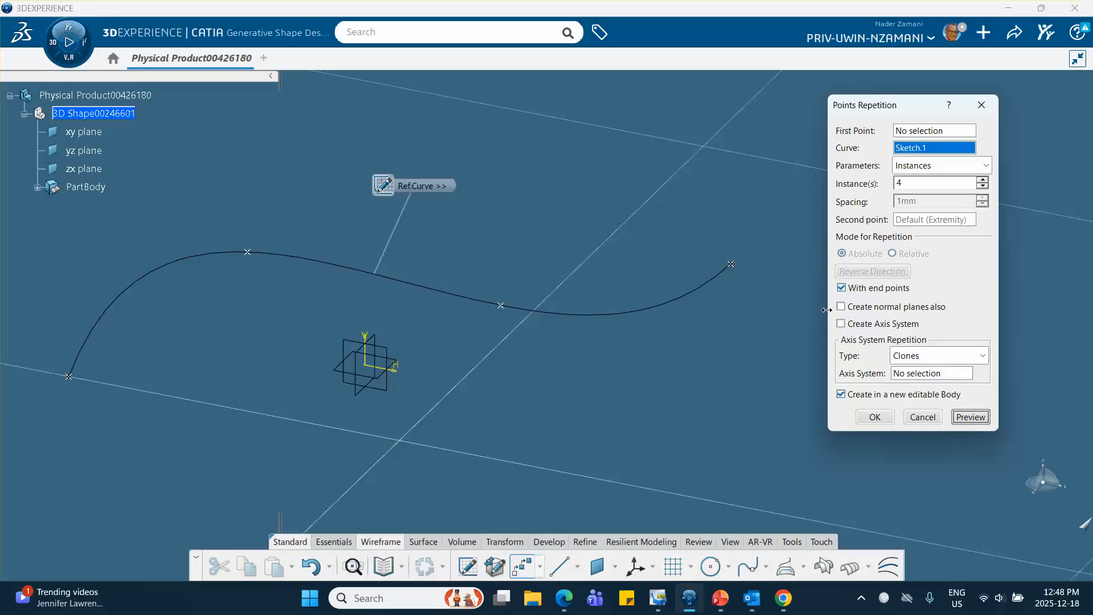
left_click(842, 288)
left_click(970, 417)
type("4")
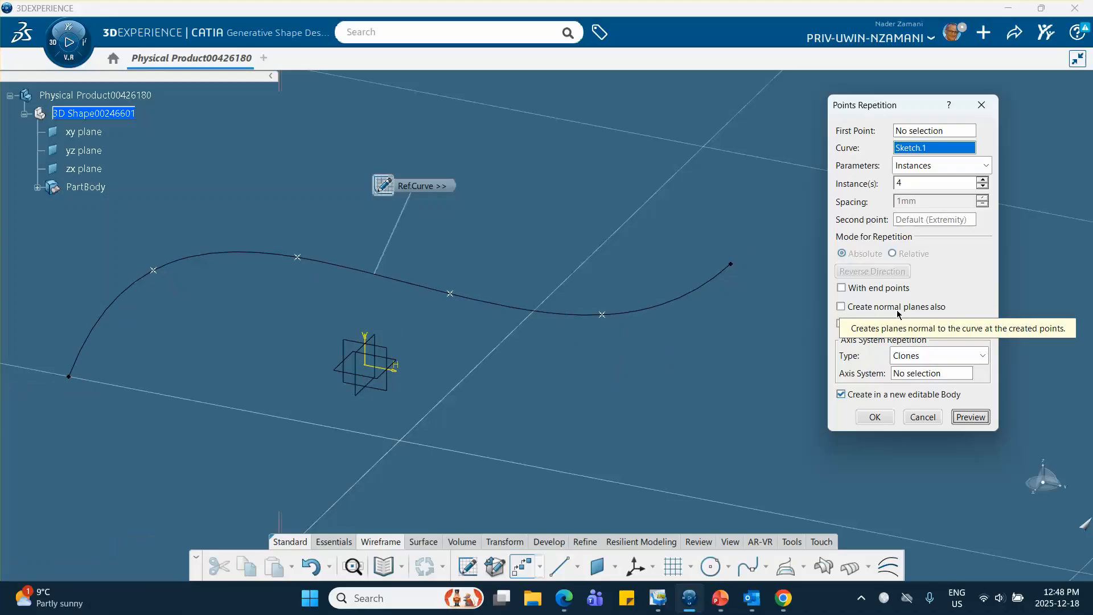
Include normal planes at the 4 repeated points, preview them, and create the repetition
left_click(842, 309)
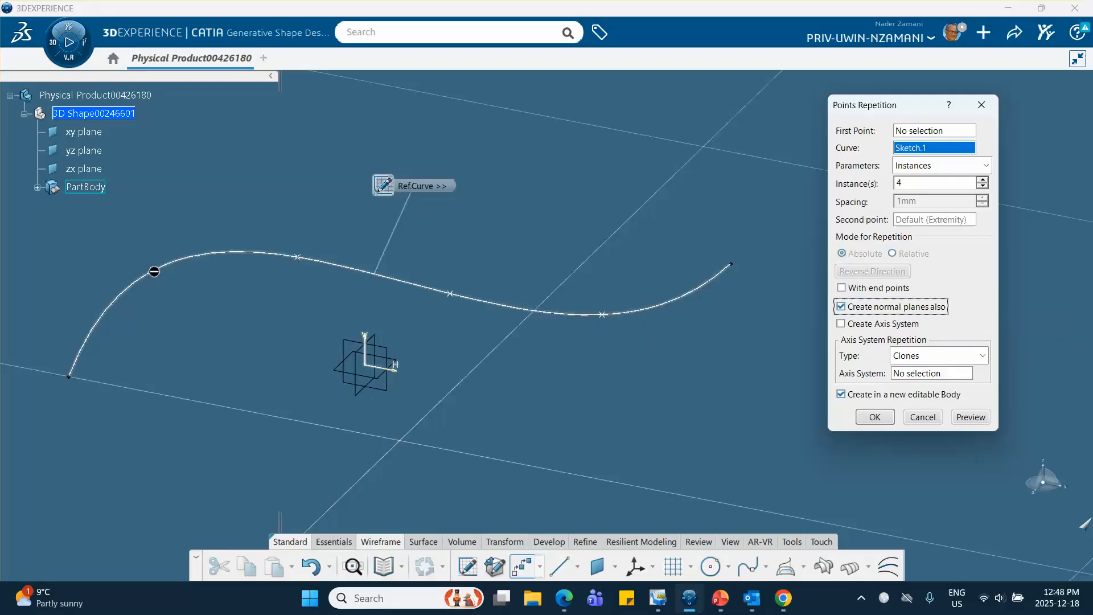
left_click(971, 417)
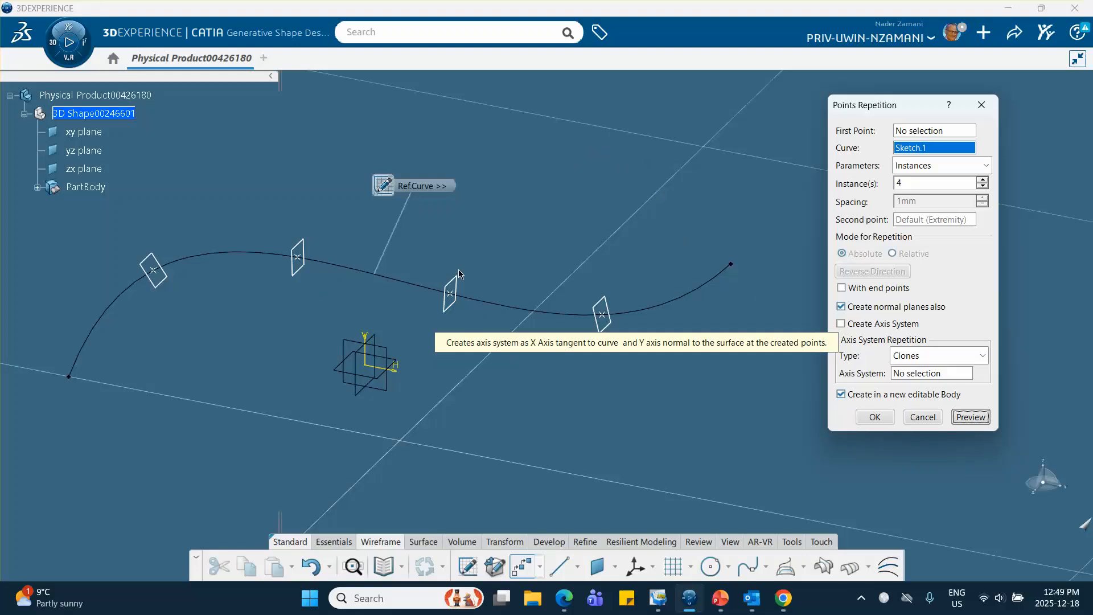
left_click(875, 418)
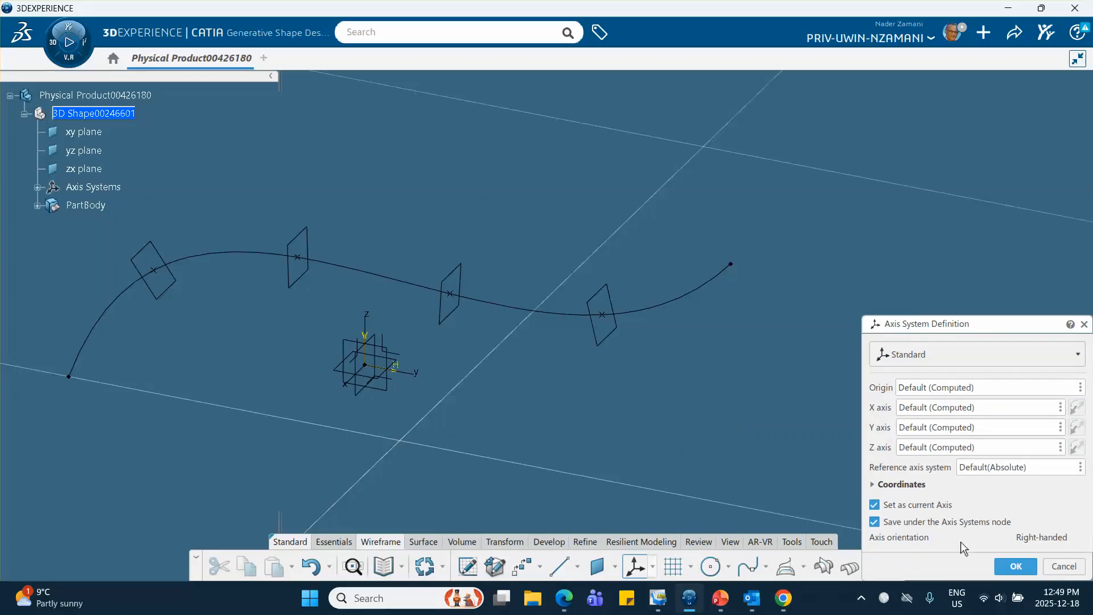
Create a standard axis system with default origin and axes, set as the current axis
left_click(1015, 565)
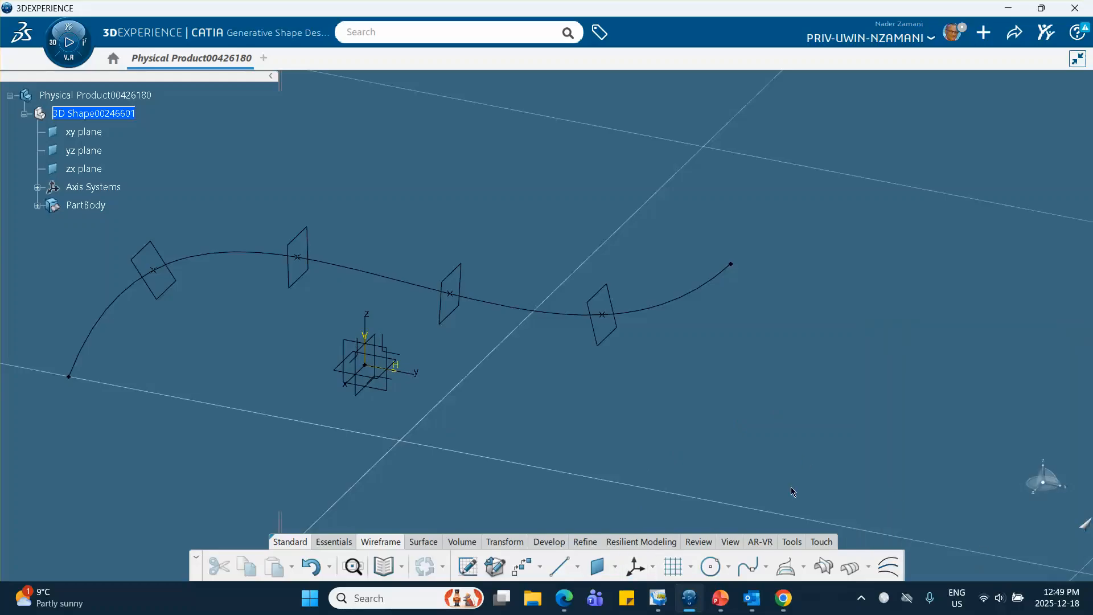
Expand PartBody, inspect the definition of the points and planes repetition, and close it without changes
middle_click_drag(192, 243, 348, 248)
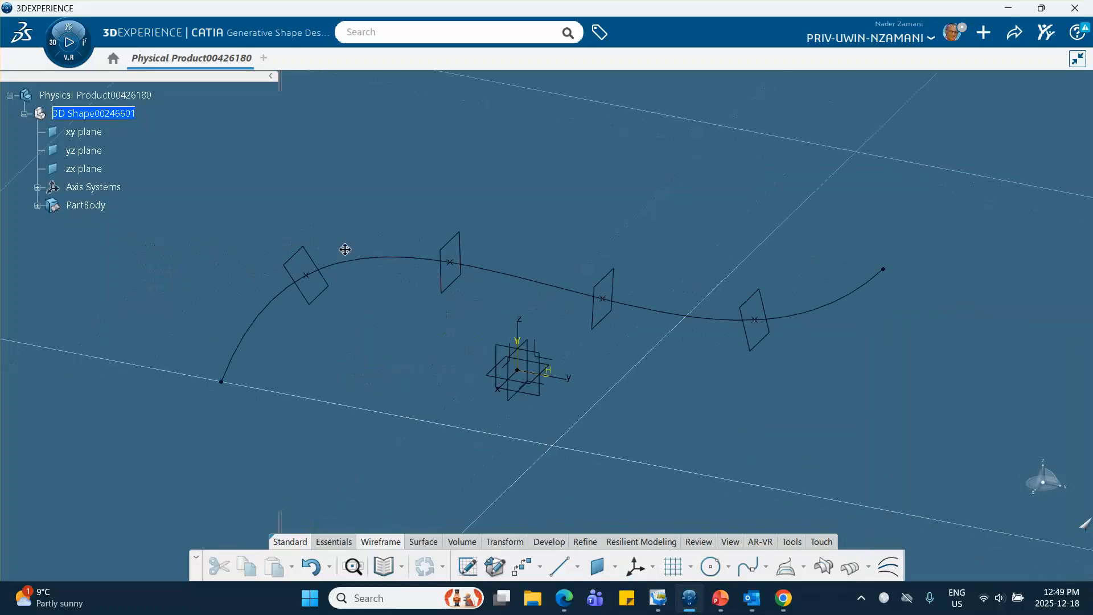
left_click(36, 205)
double_click(98, 241)
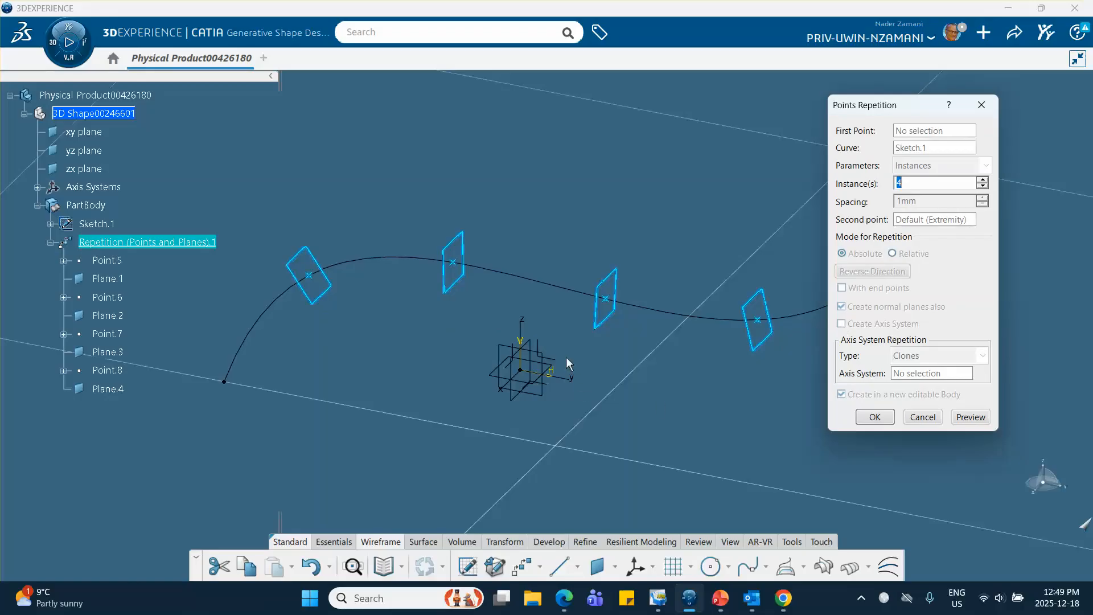
left_click(928, 419)
Delete the existing points and planes repetition, and create a 4-instance one along the spline with normal planes and axis systems cloned from Axis System.1
right_click(153, 243)
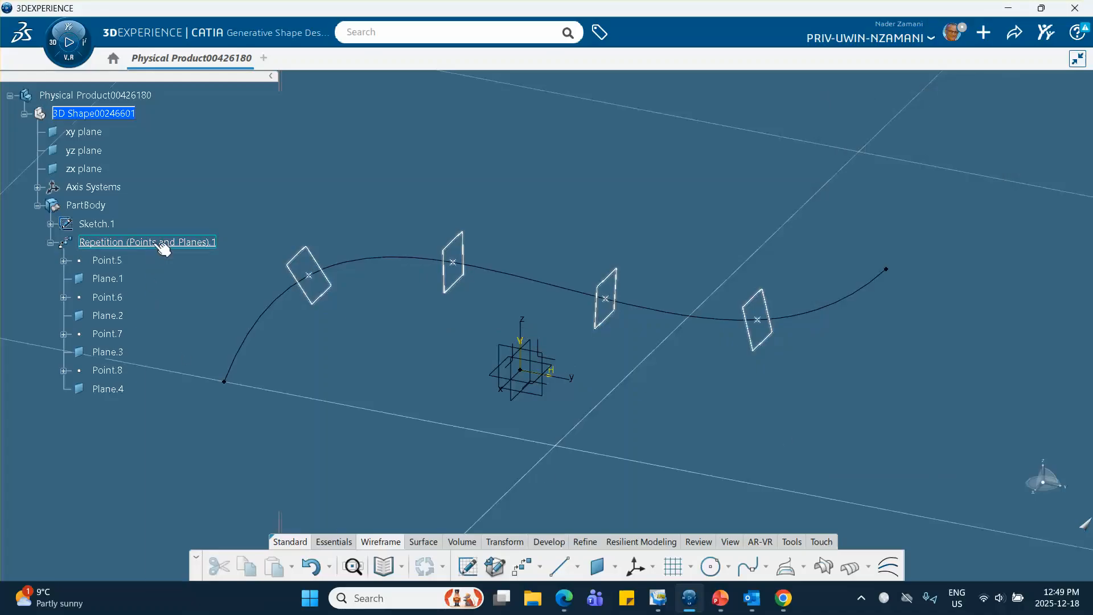
left_click(182, 482)
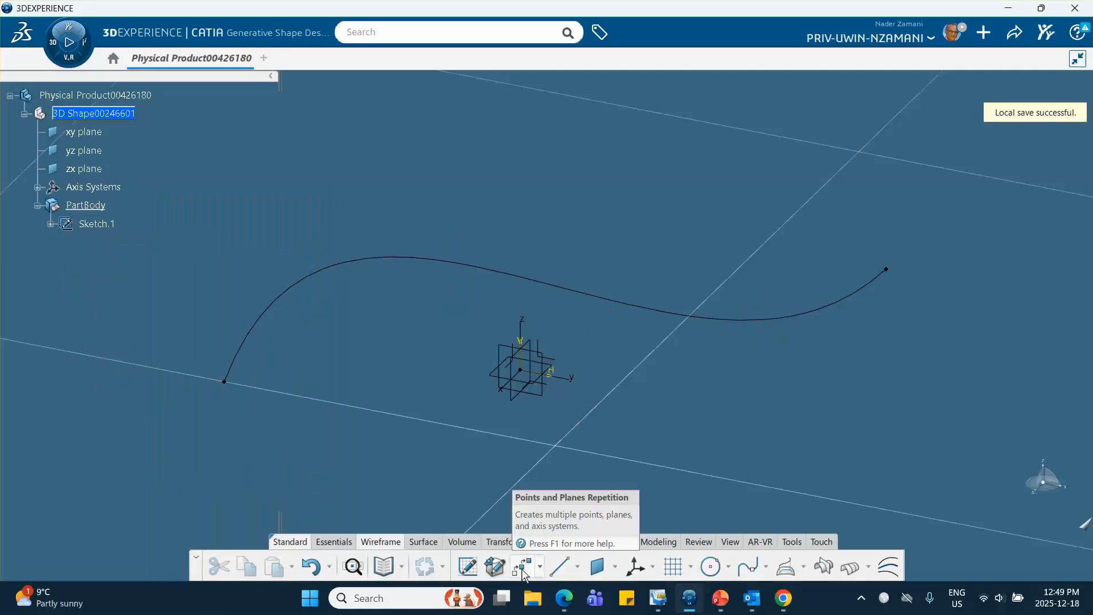
left_click(523, 568)
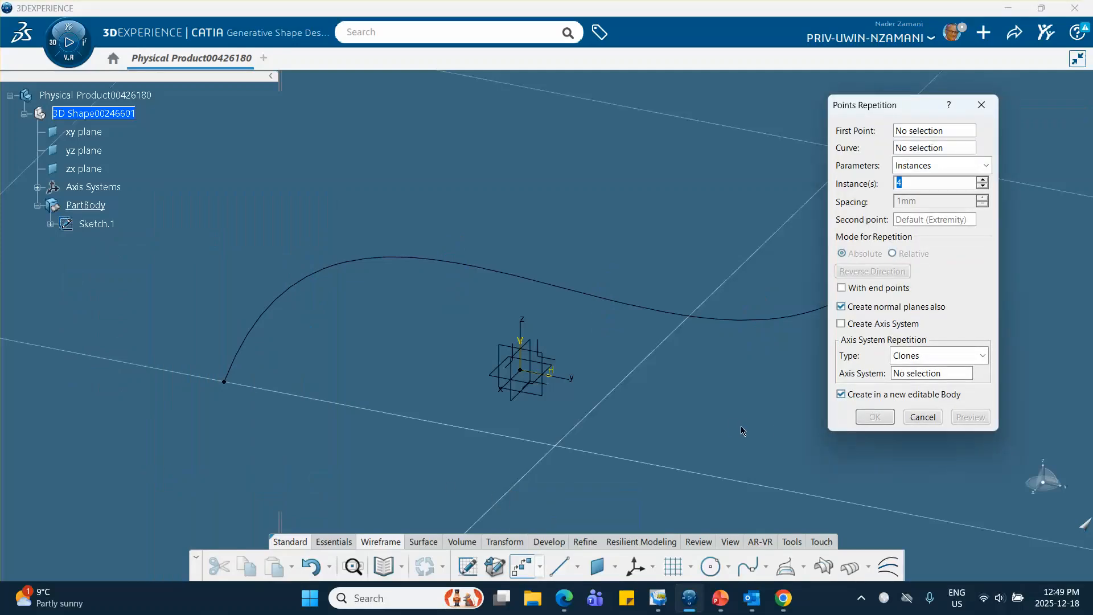
middle_click_drag(720, 420, 628, 411)
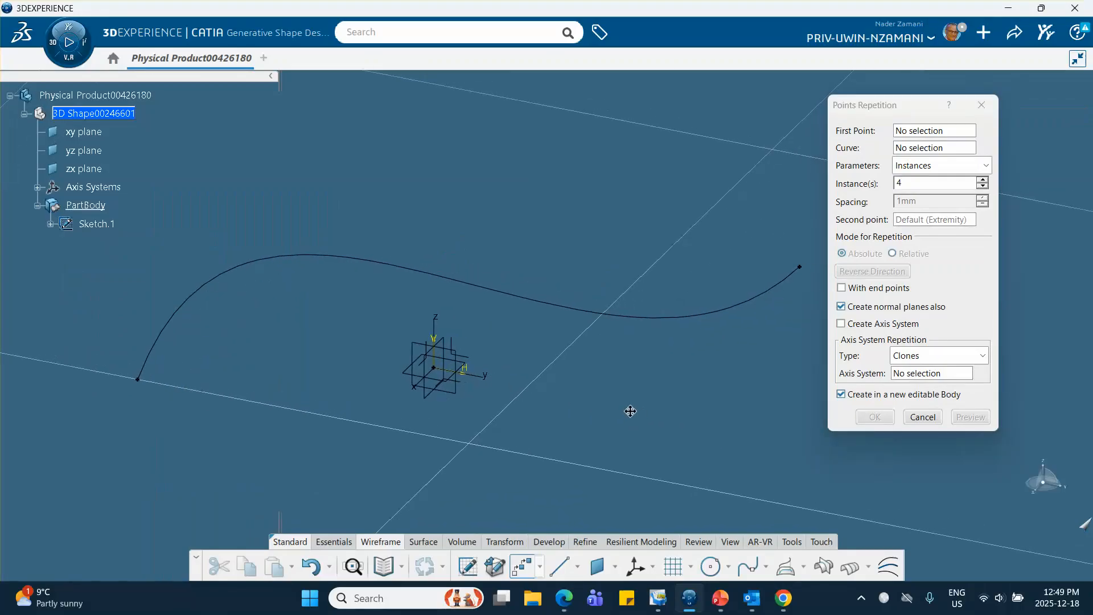
left_click(666, 318)
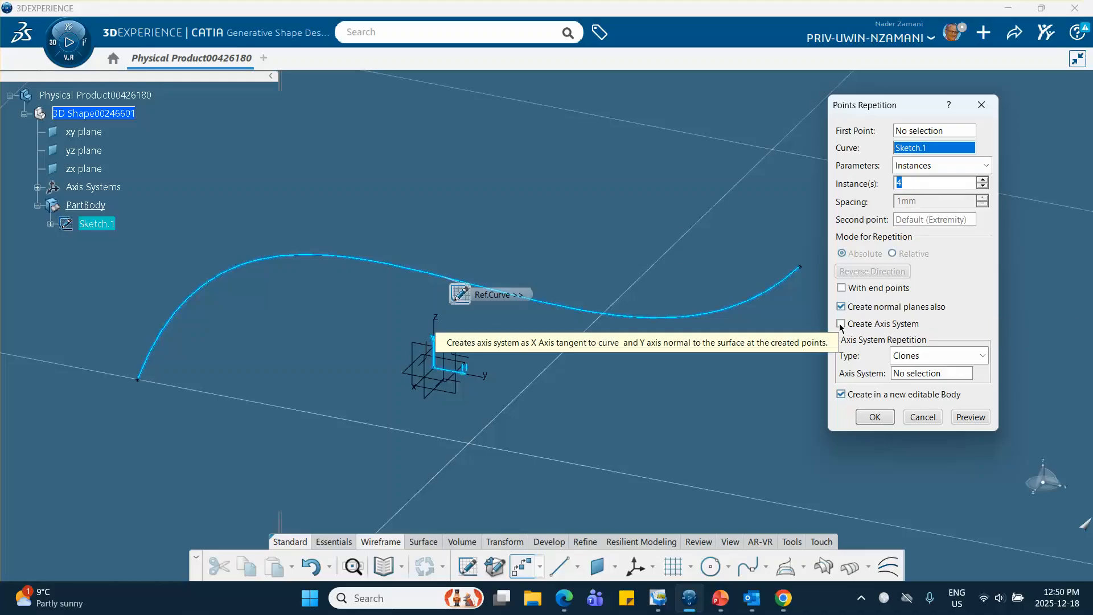
left_click(841, 324)
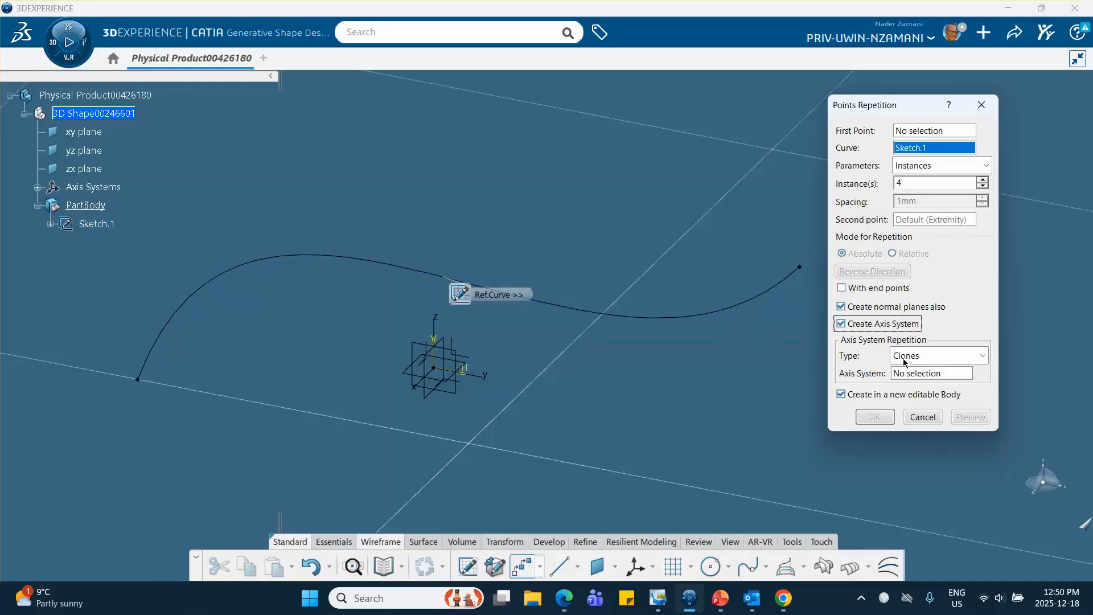
left_click(922, 373)
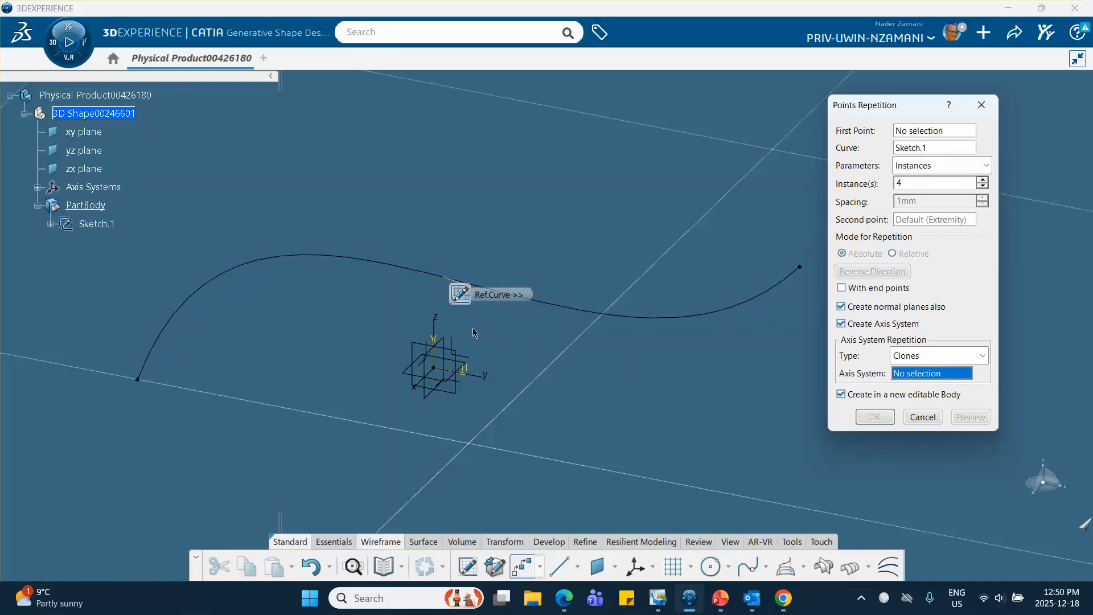
left_click(436, 333)
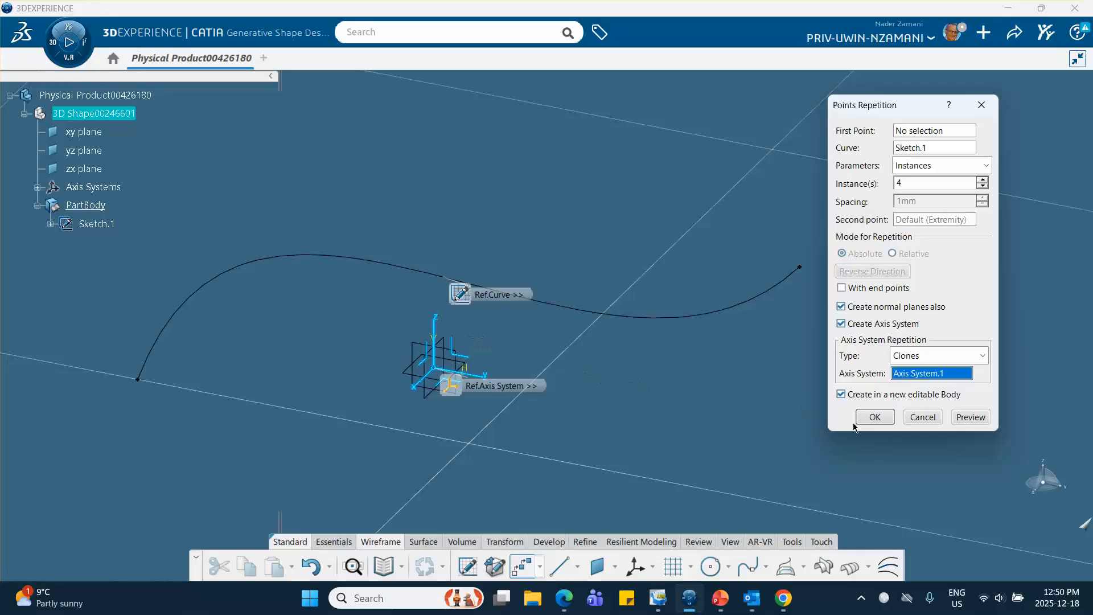
left_click(875, 418)
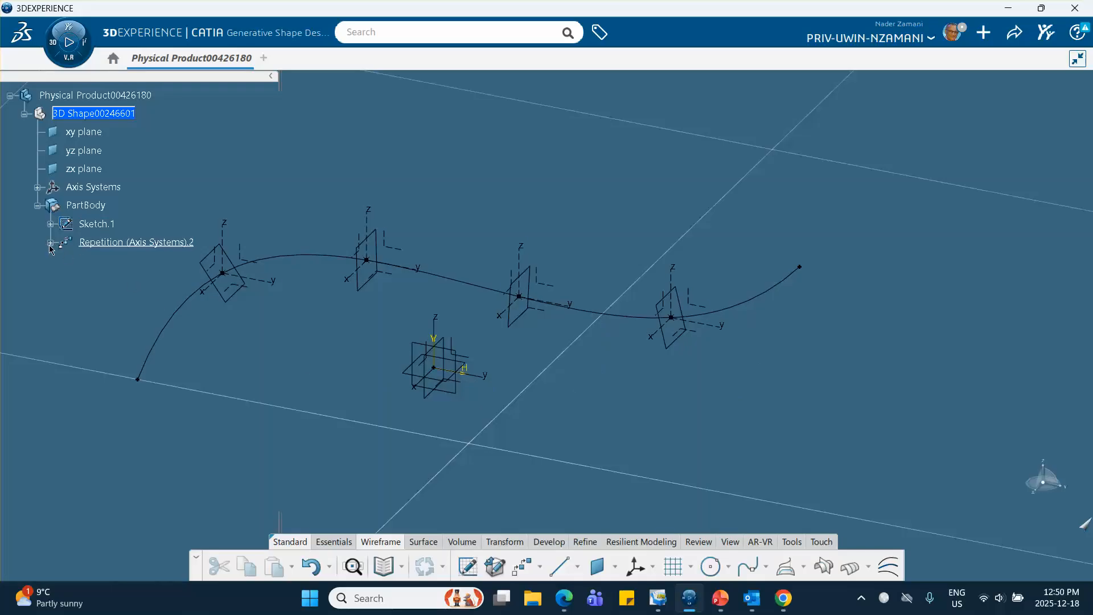
Inspect the definition of the axis systems repetition, close it without changes, and delete the repetition
double_click(106, 243)
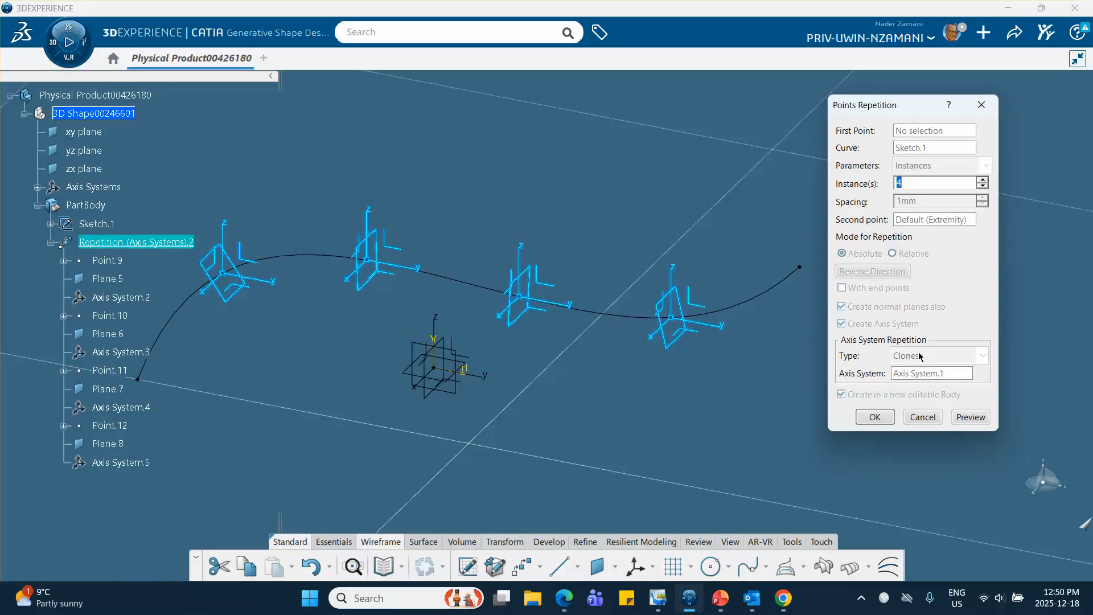
left_click(922, 417)
right_click(130, 248)
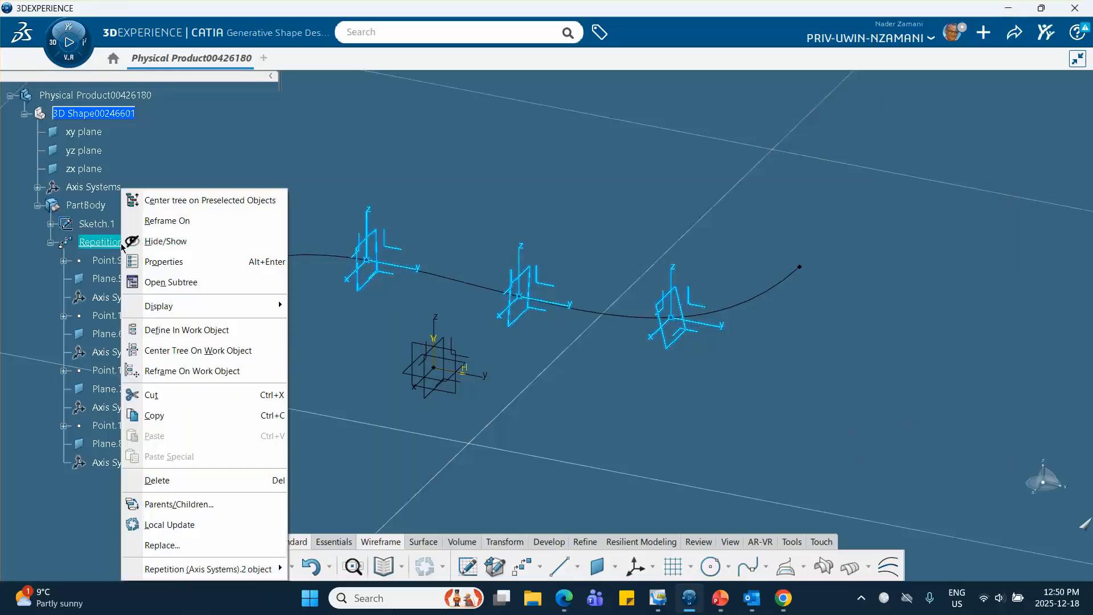
left_click(171, 481)
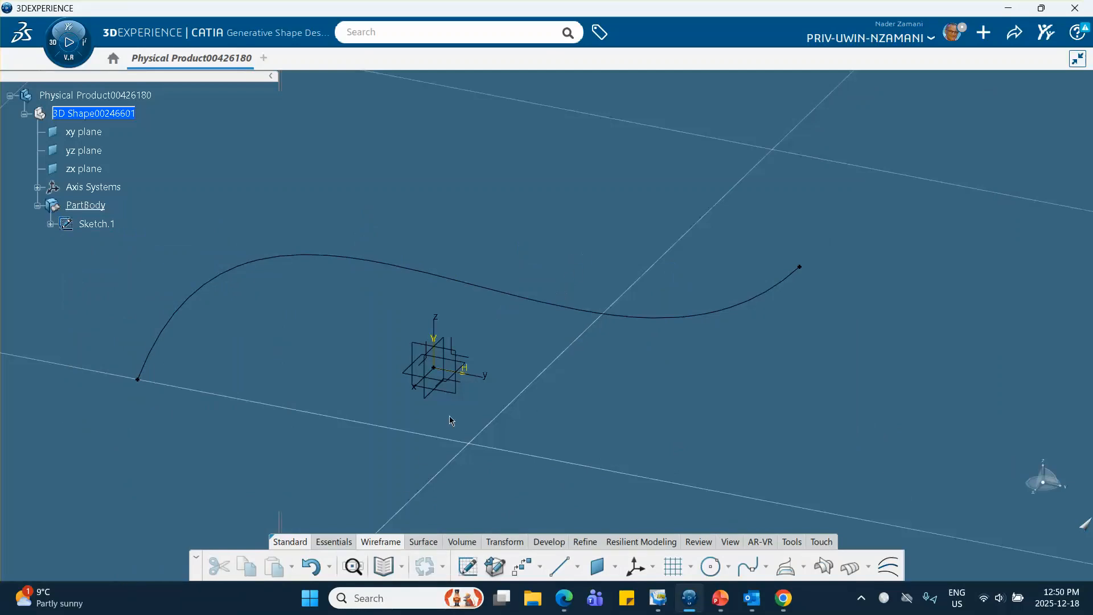
Extrude the sketched spline into a surface with a 60 mm length mirrored to both sides of the curve
left_click(424, 542)
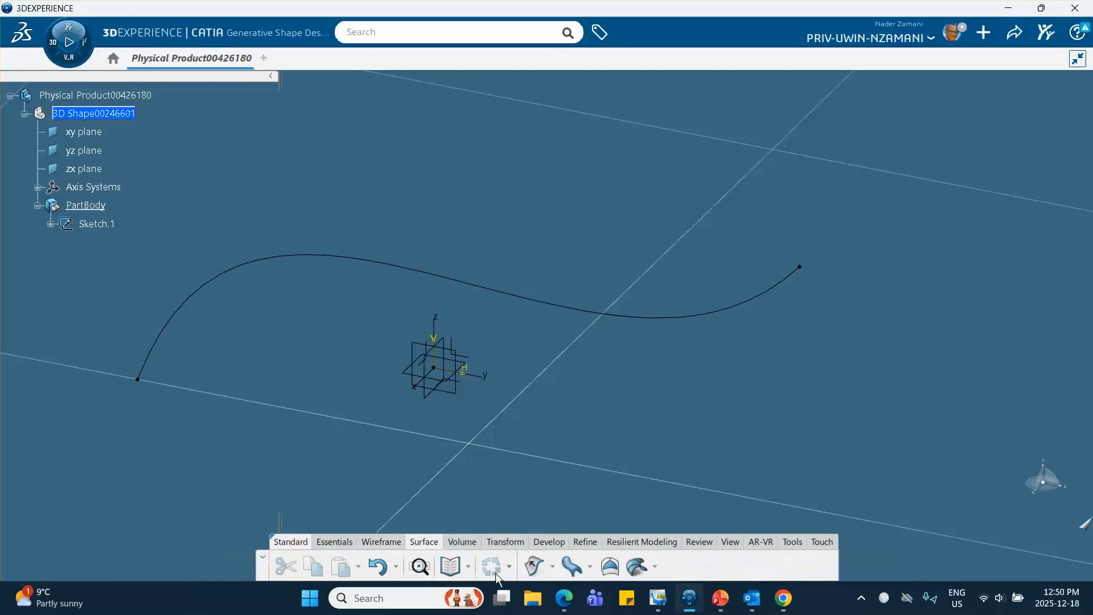
left_click(533, 565)
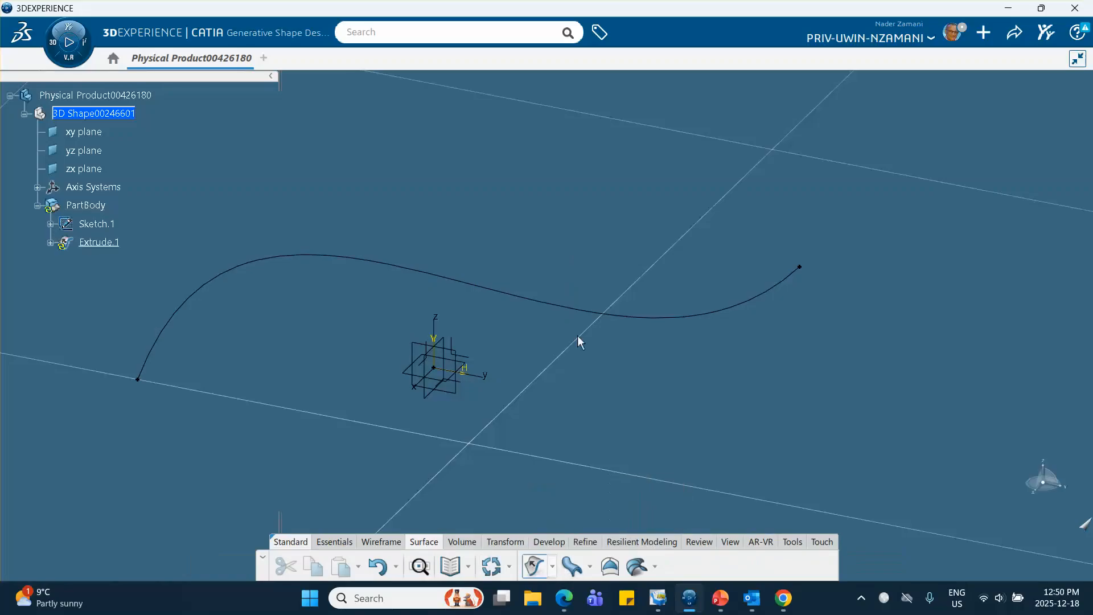
left_click(555, 307)
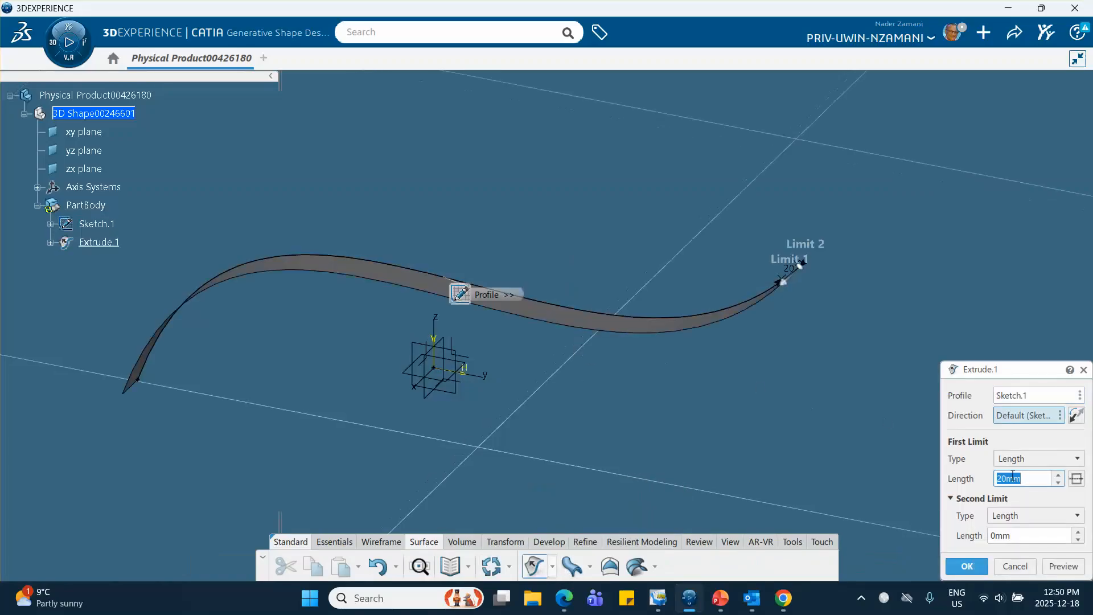
left_click(1076, 478)
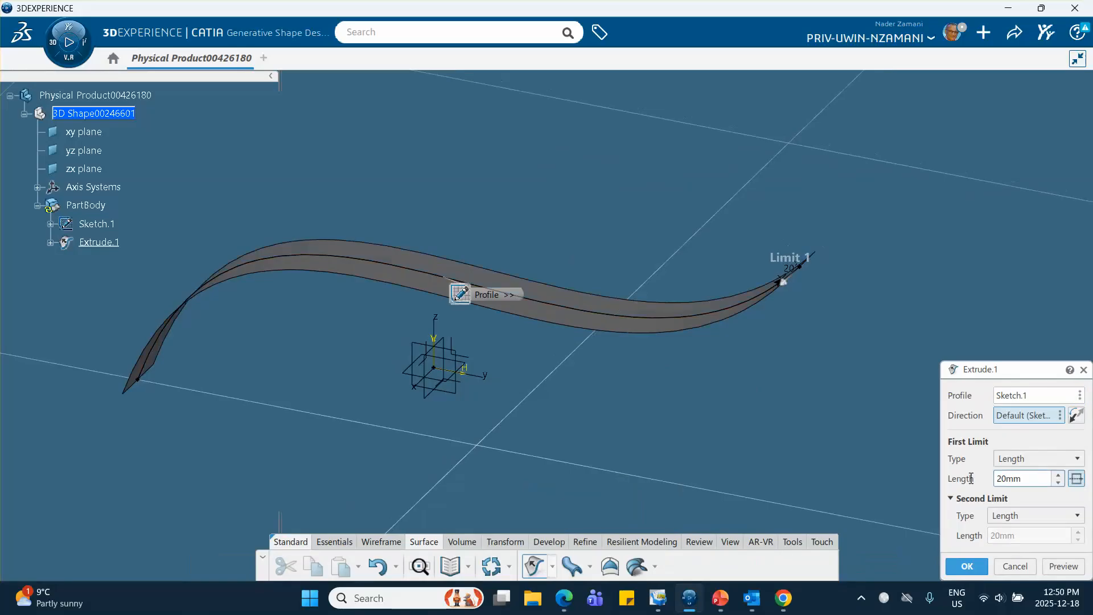
left_click_drag(971, 479, 887, 476)
type("60")
key("Return")
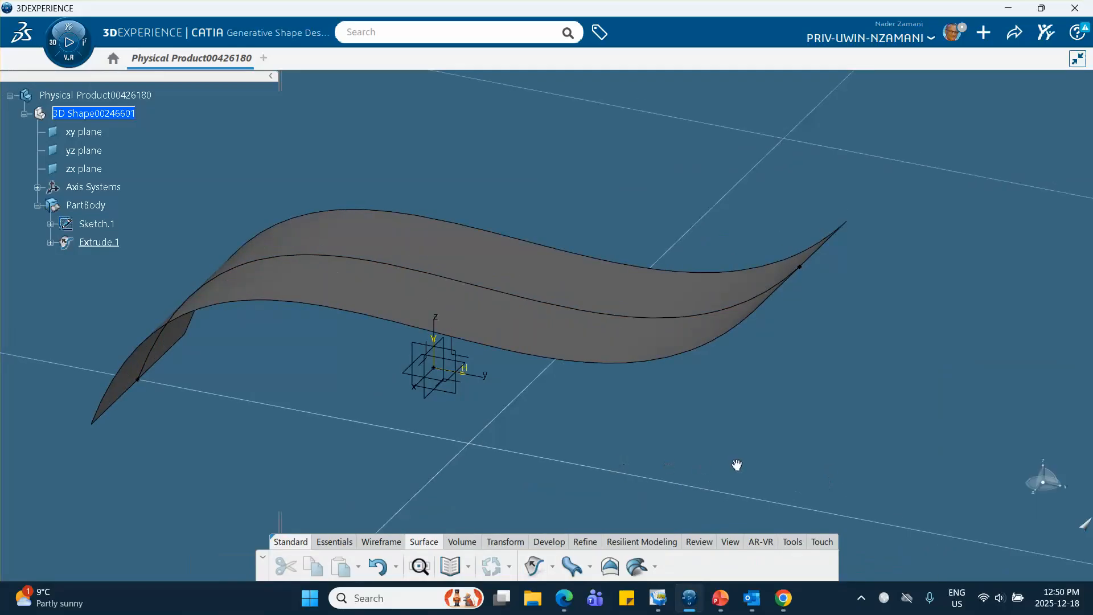
Set up a 4-instance points repetition on the spline with normal planes, using Axis System.1 as the reference for cloned axis systems
middle_click_drag(733, 464, 527, 492)
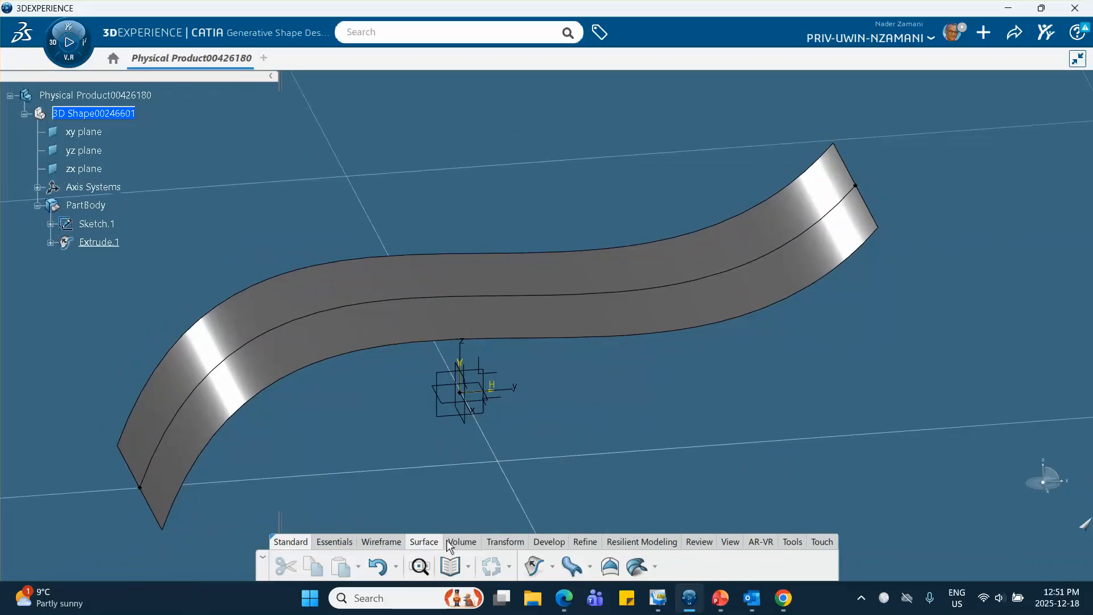
left_click(380, 542)
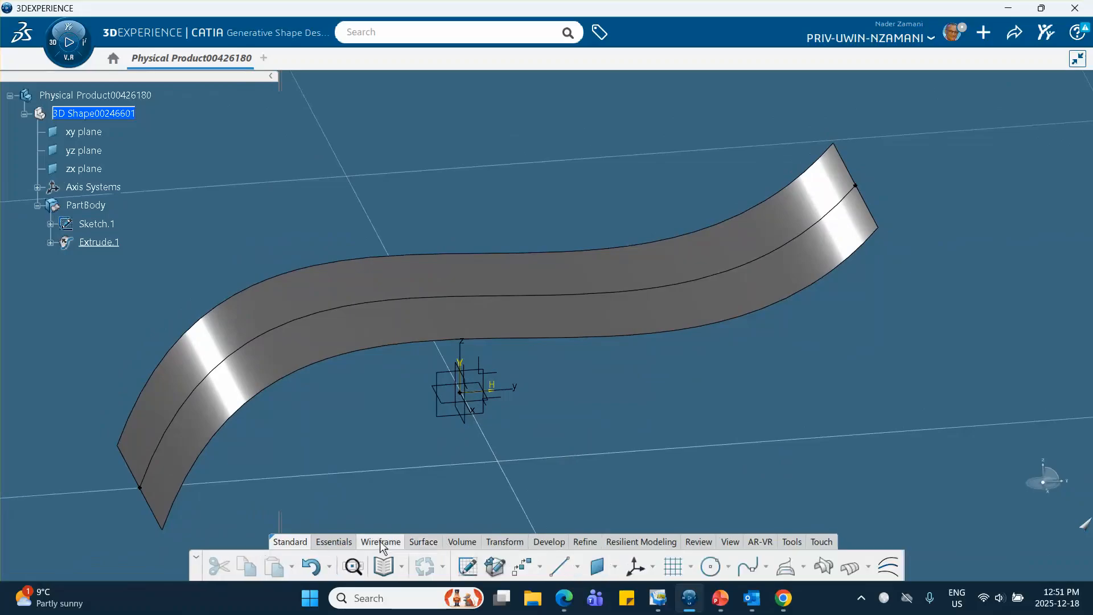
left_click(525, 566)
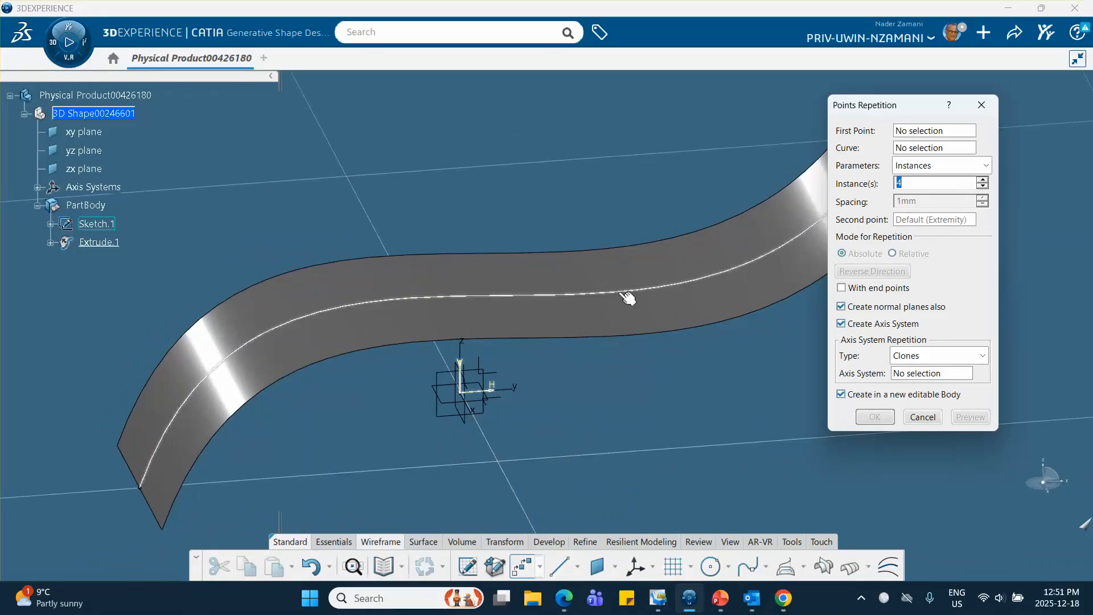
left_click(629, 293)
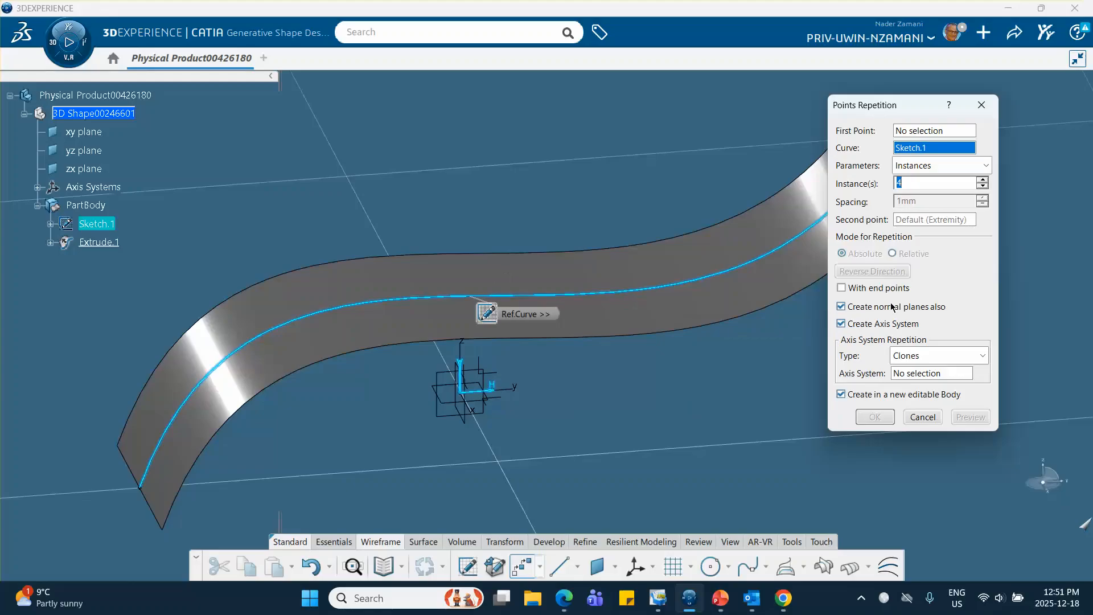
left_click(912, 374)
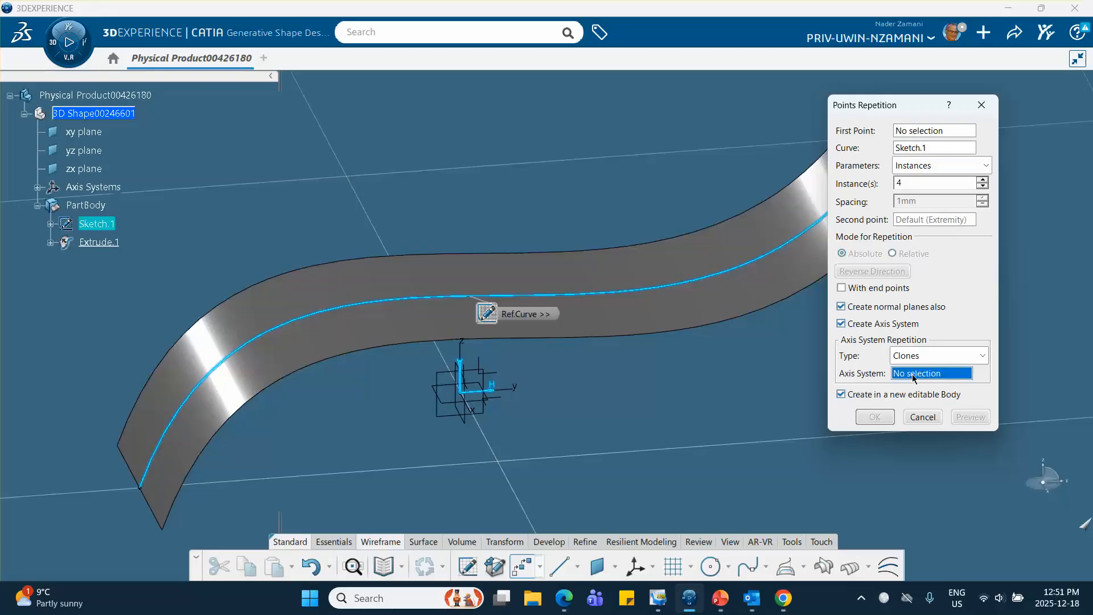
left_click(515, 390)
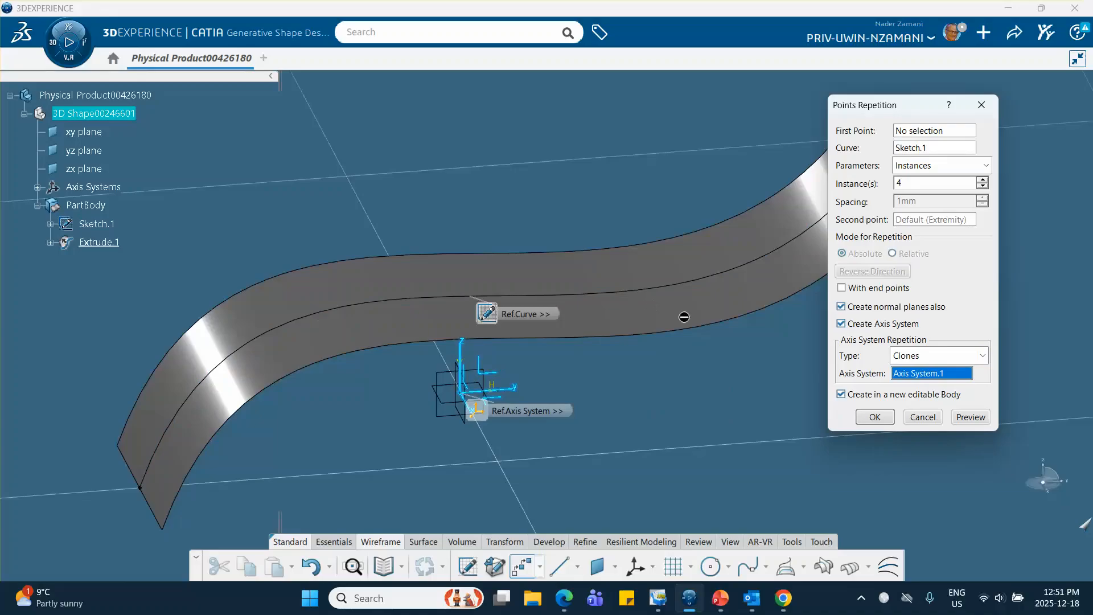
Switch the axis system repetition type to Along Surface with the extruded surface as support, preview it, and create the repetition
left_click(983, 356)
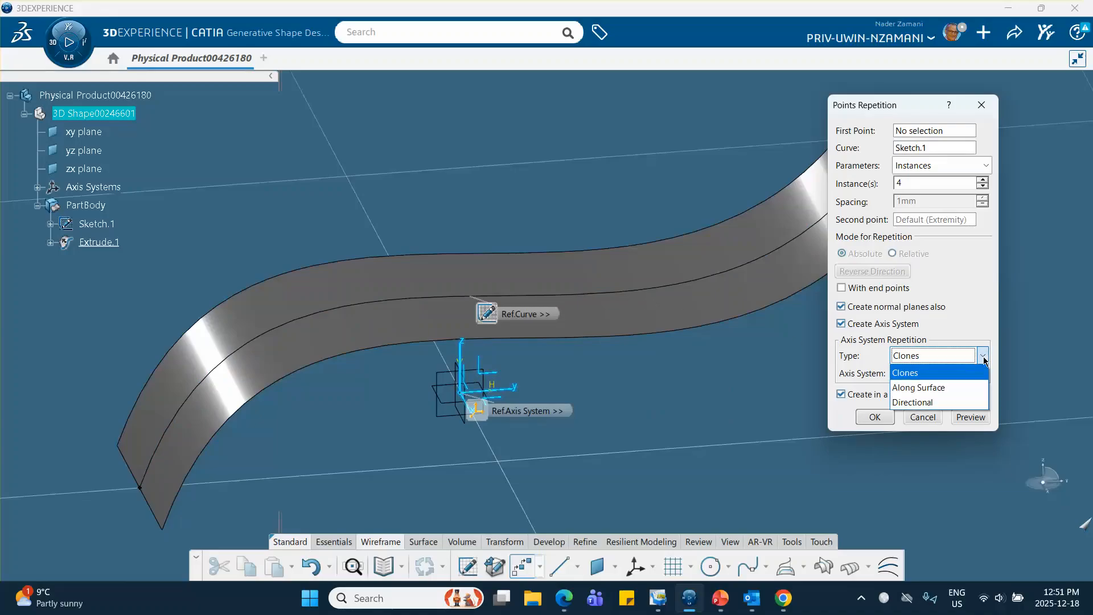
left_click(920, 388)
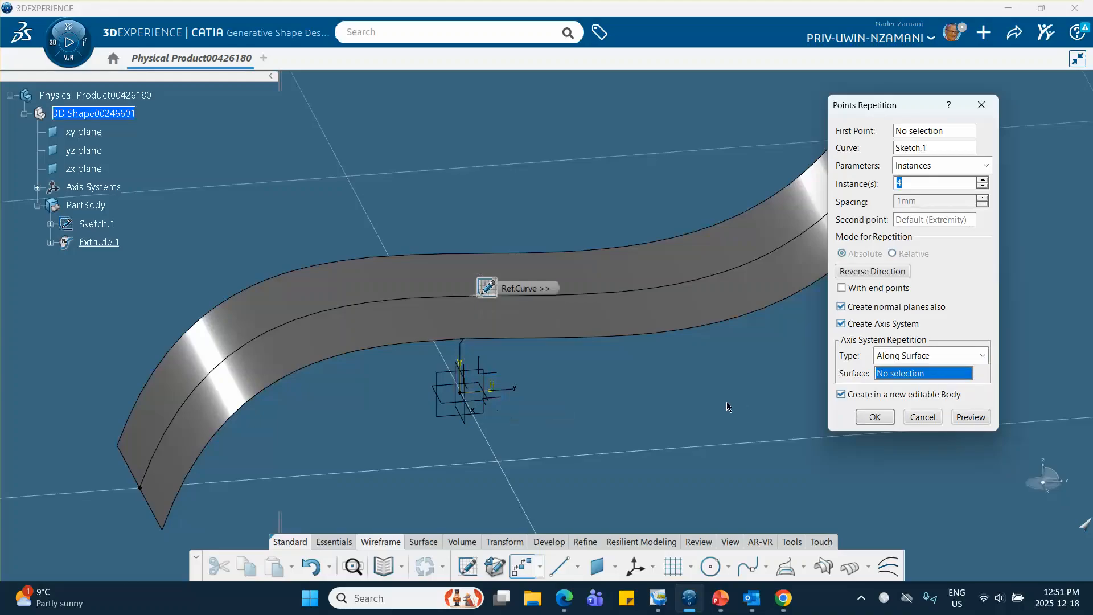
left_click(697, 305)
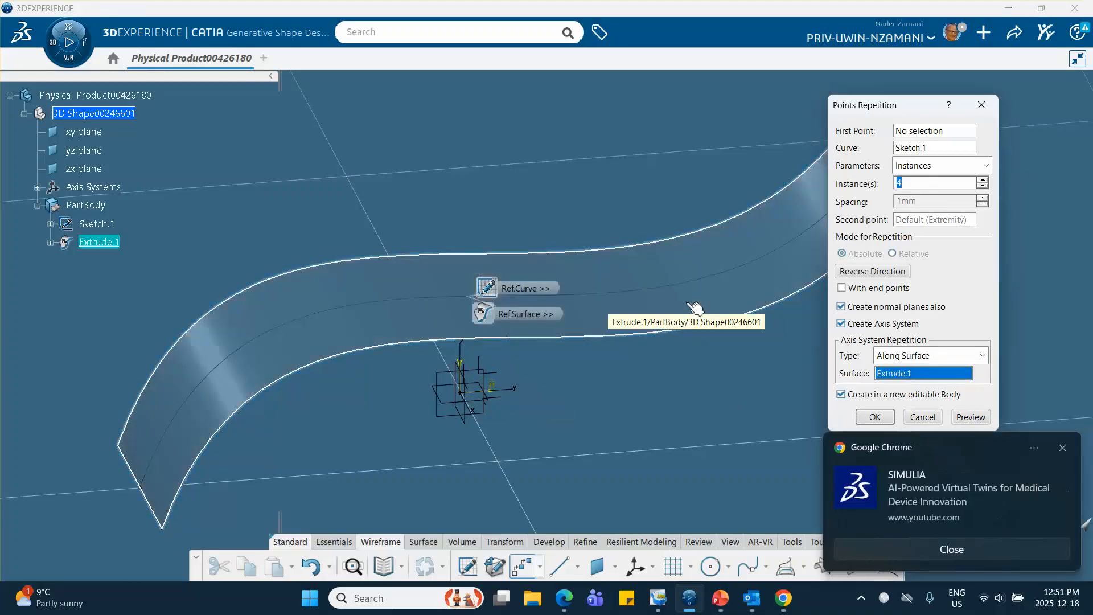
left_click(1062, 448)
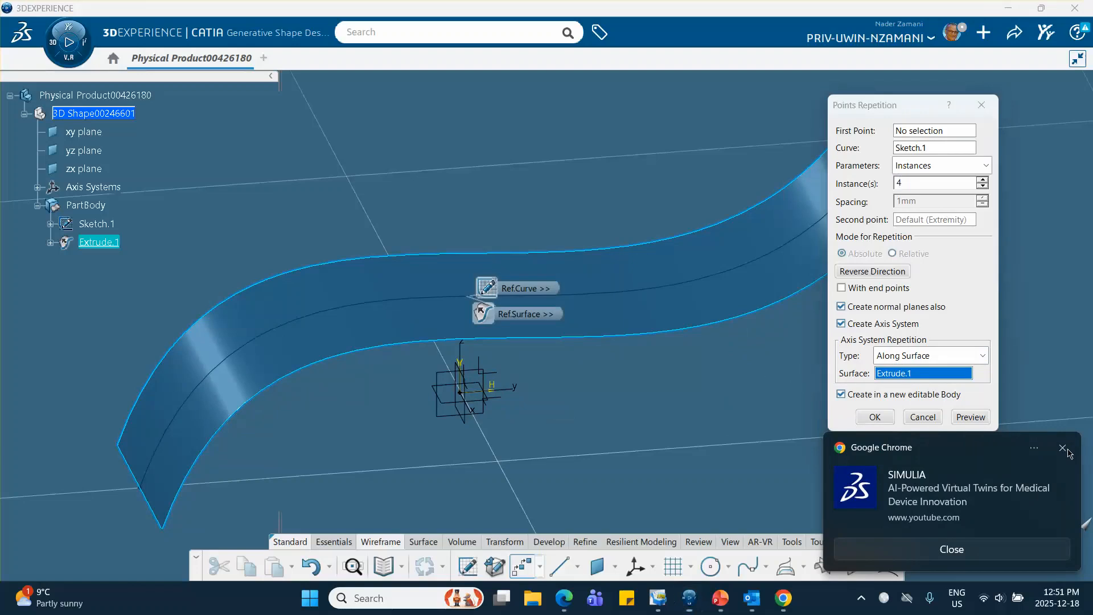
left_click(966, 417)
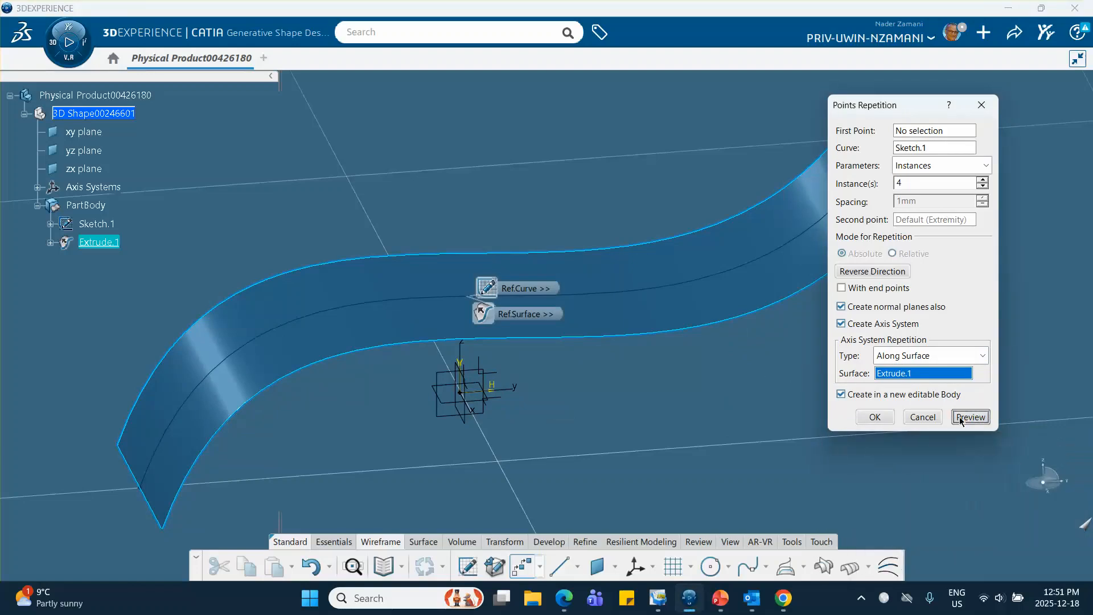
scroll(626, 354, "up", 2)
scroll(626, 354, "up", 1)
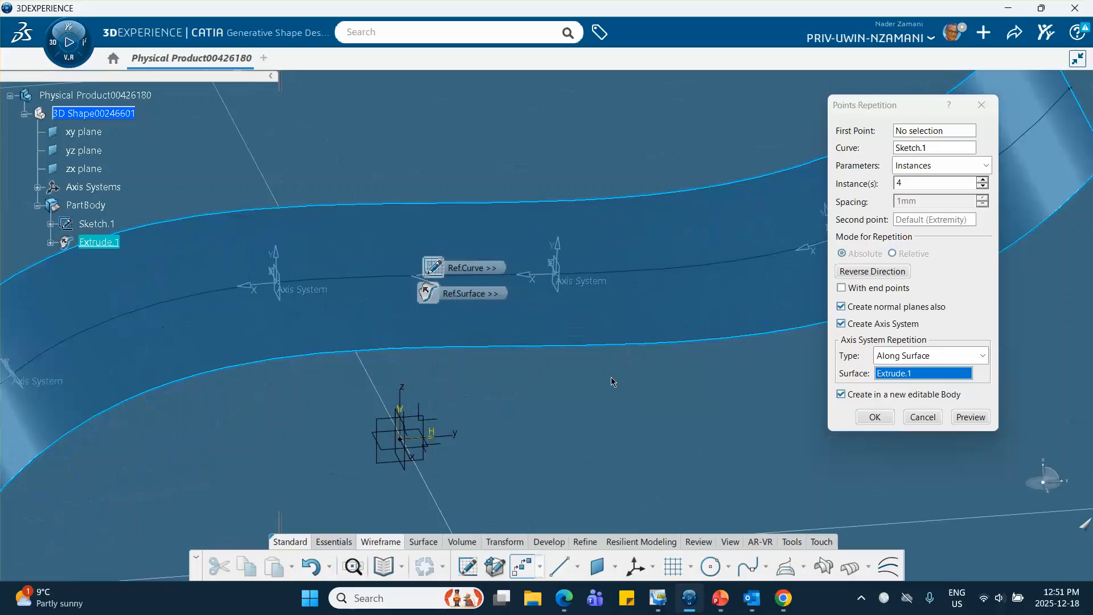
left_click(873, 418)
Examine the surface-aligned axis systems on the model, expand their repetition in the tree, and delete that repetition
middle_click_drag(578, 392, 659, 457)
mouse_move(600, 388)
middle_mouse_down()
mouse_move(482, 349)
mouse_move(551, 478)
mouse_move(584, 390)
middle_mouse_up()
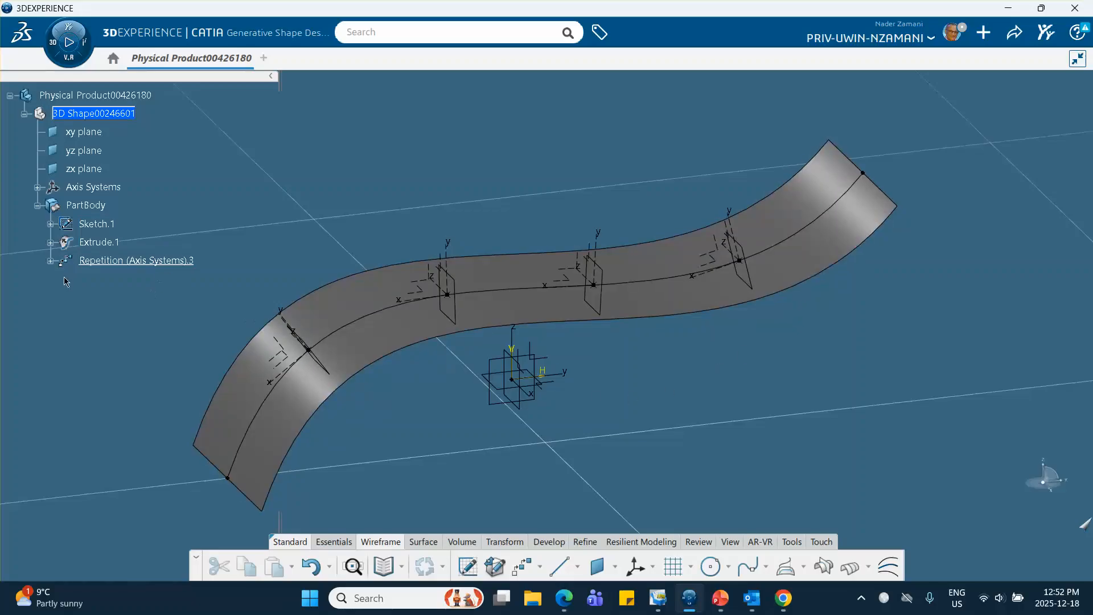
left_click(50, 261)
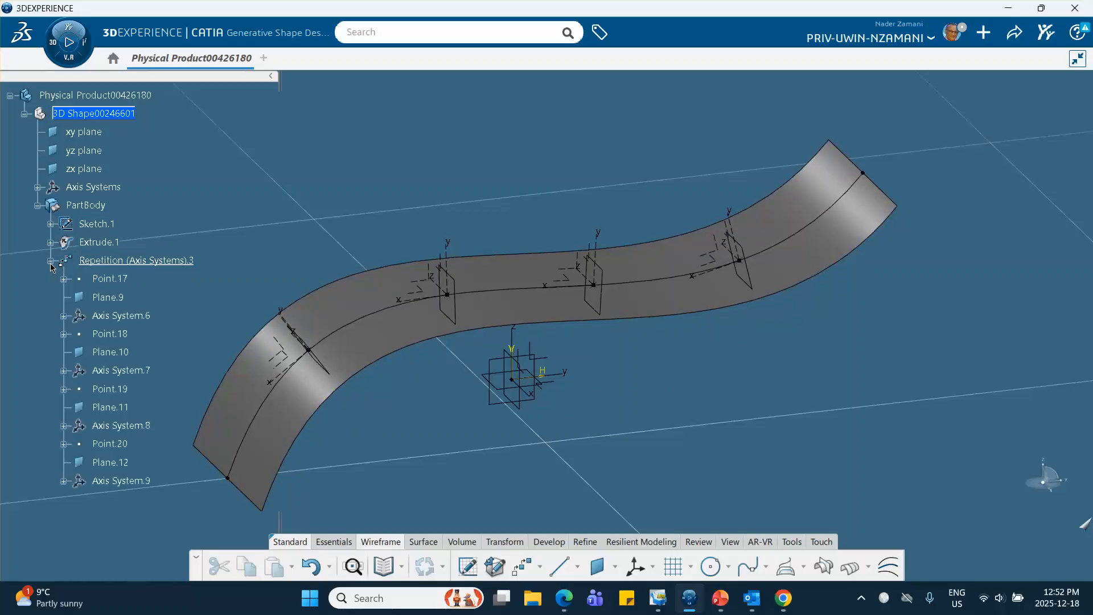
right_click(114, 263)
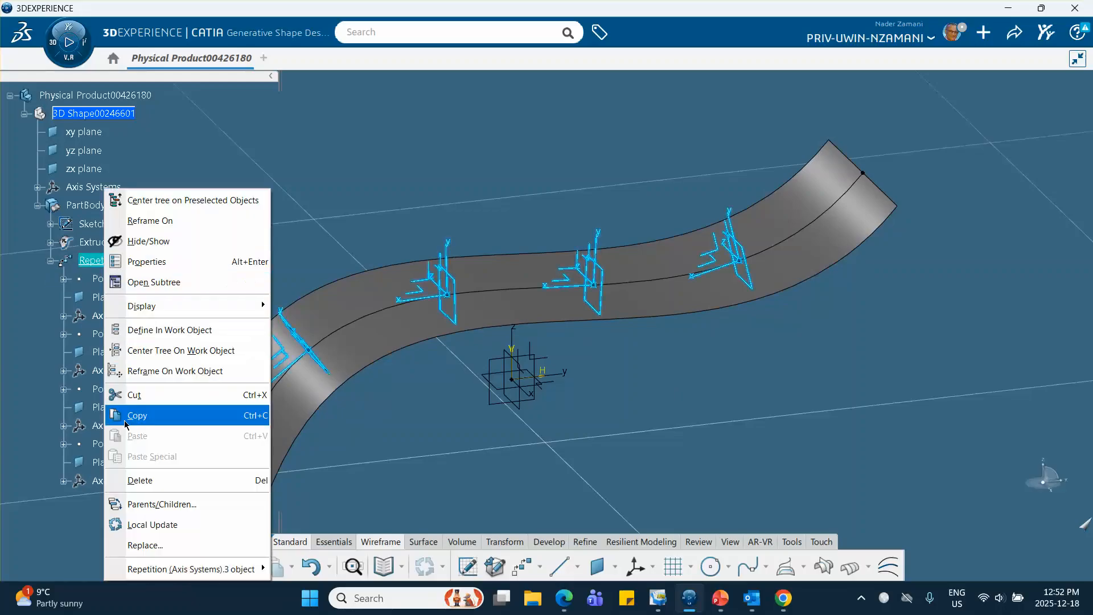
left_click(138, 481)
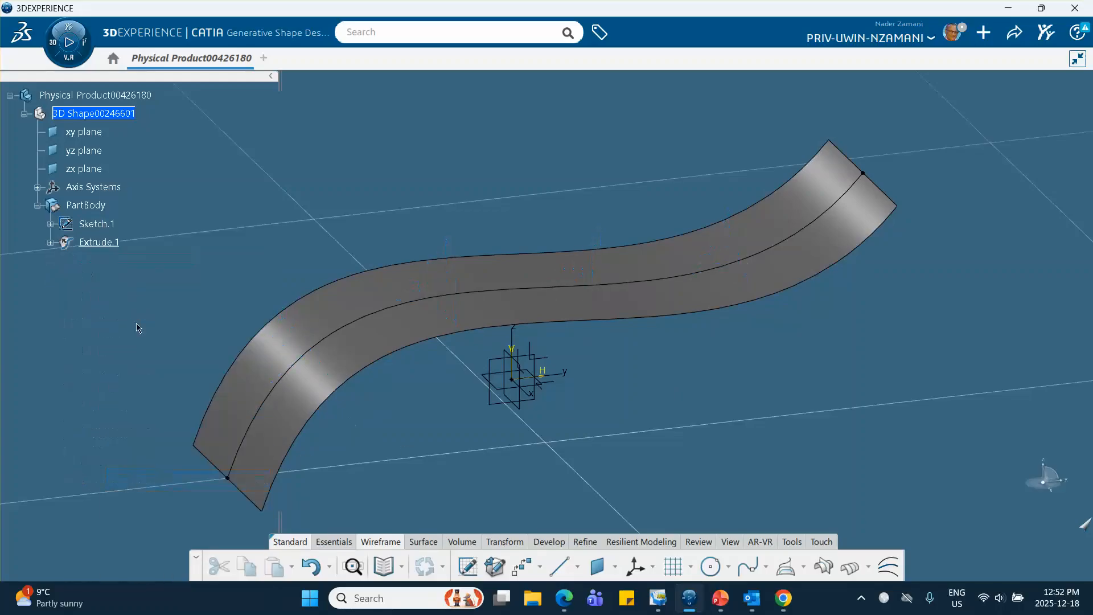
Delete the extruded surface from the PartBody, keeping its sketched spline
right_click(96, 245)
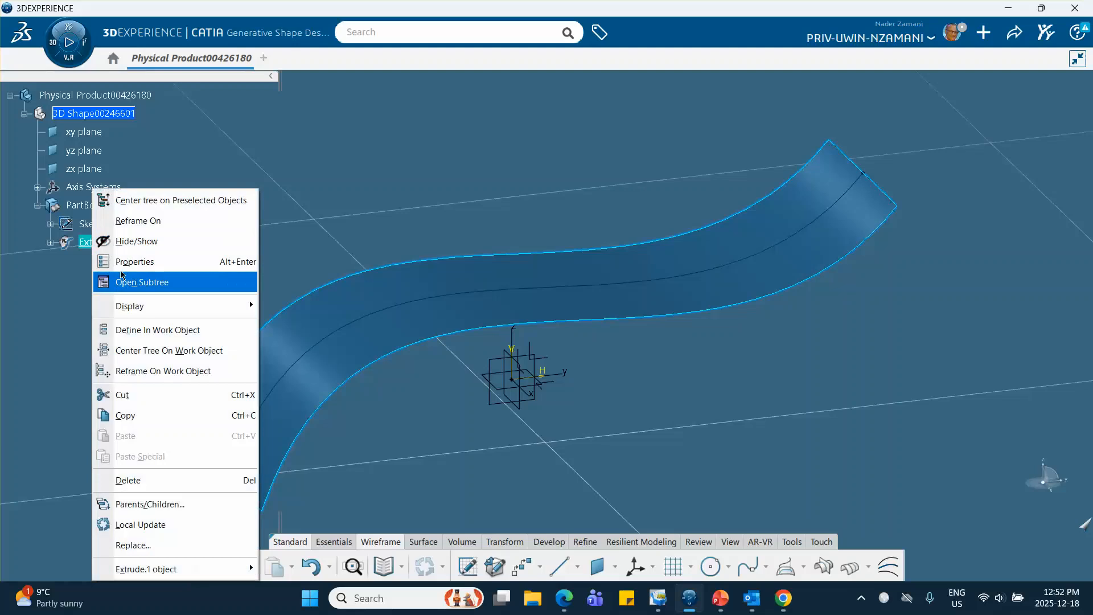
left_click(138, 480)
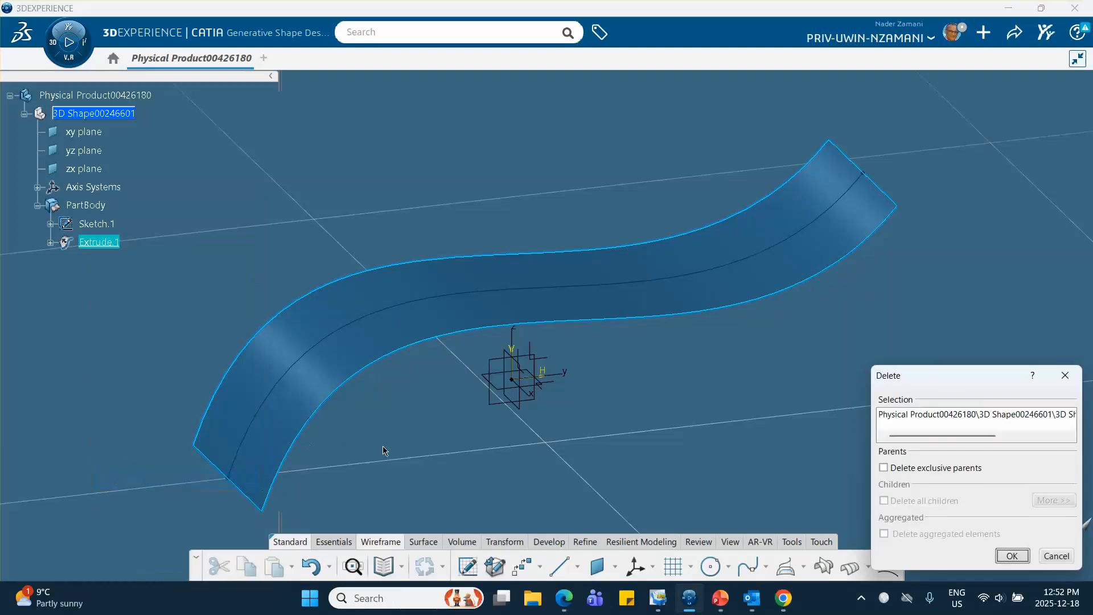
left_click(1012, 556)
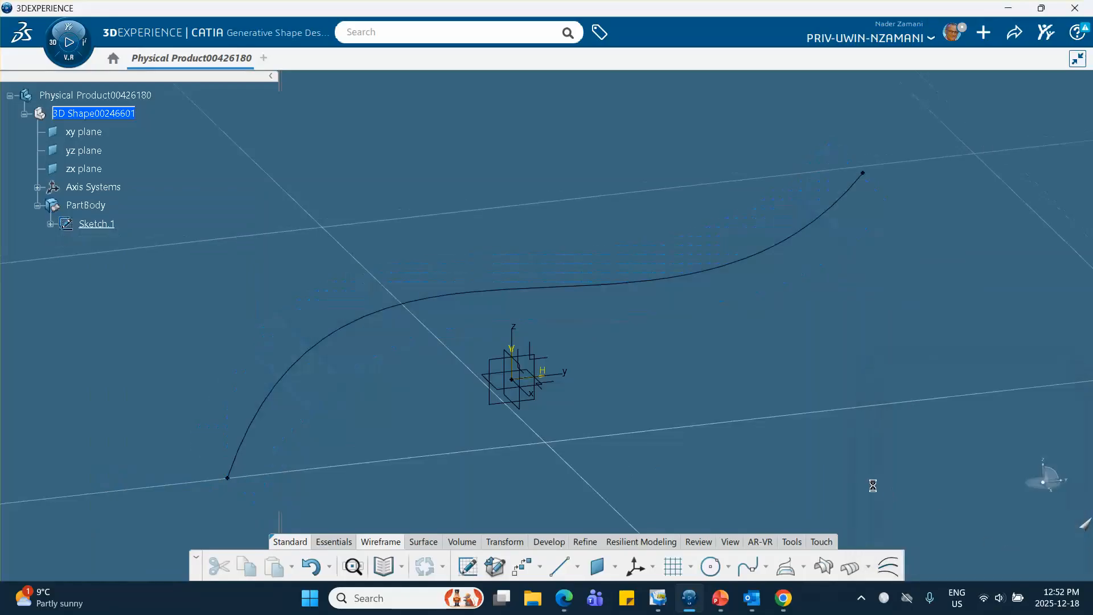
Create an On curve point on the spline, about 333 mm geodesic distance from the upper extremity
middle_click_drag(477, 468, 426, 412)
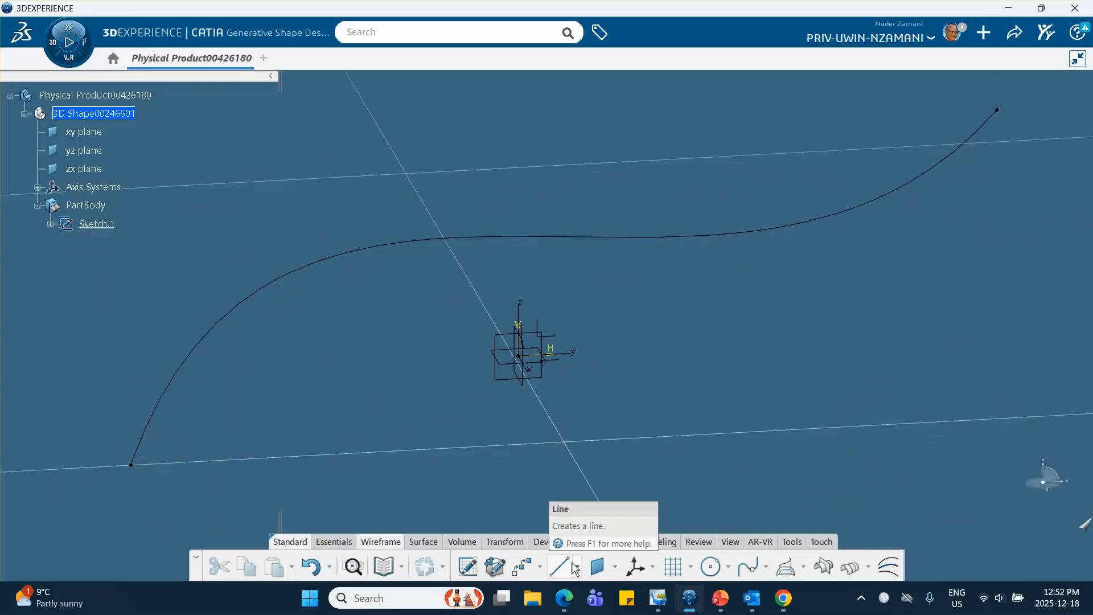
left_click(539, 567)
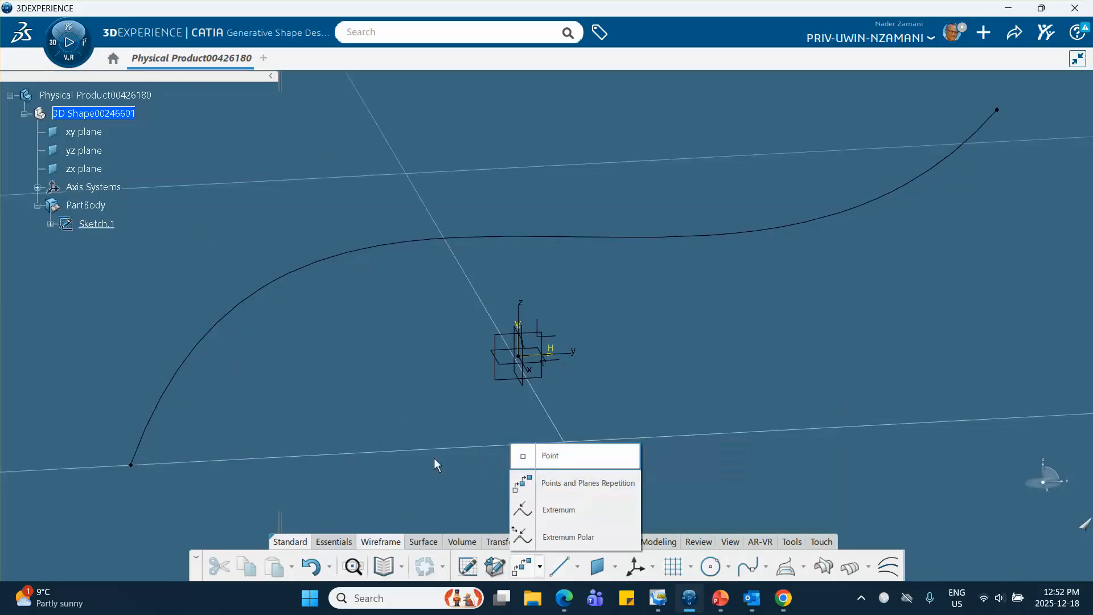
left_click_drag(802, 104, 847, 289)
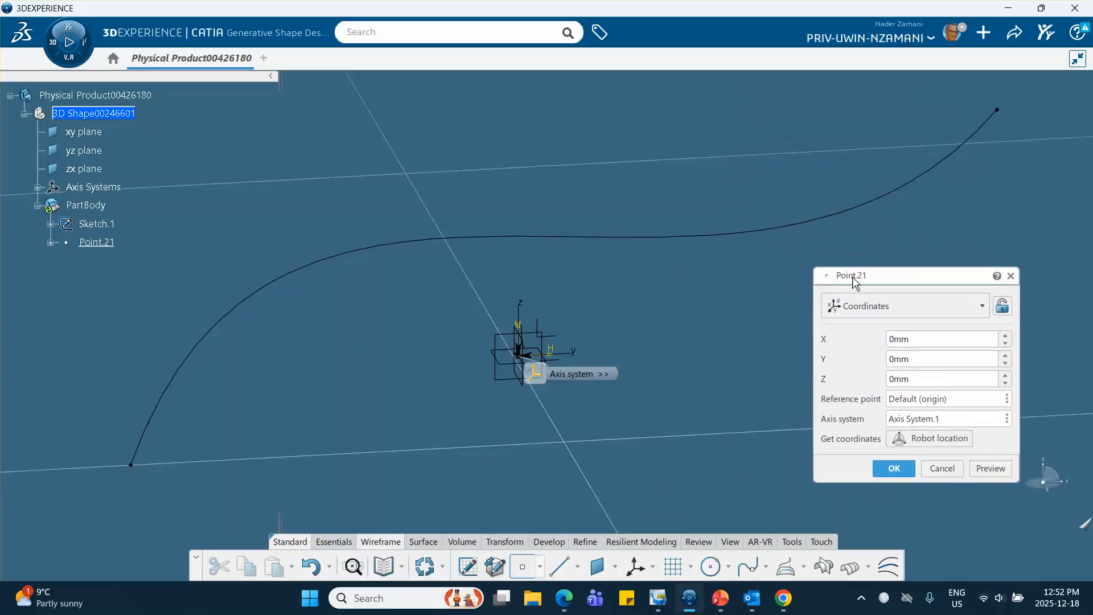
left_click(904, 306)
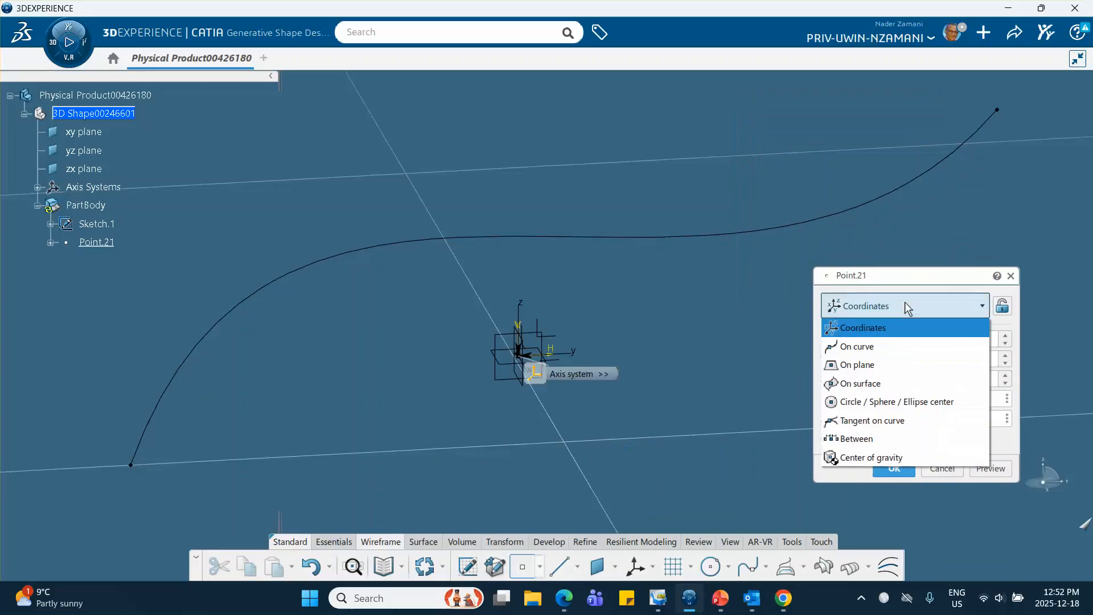
left_click(864, 347)
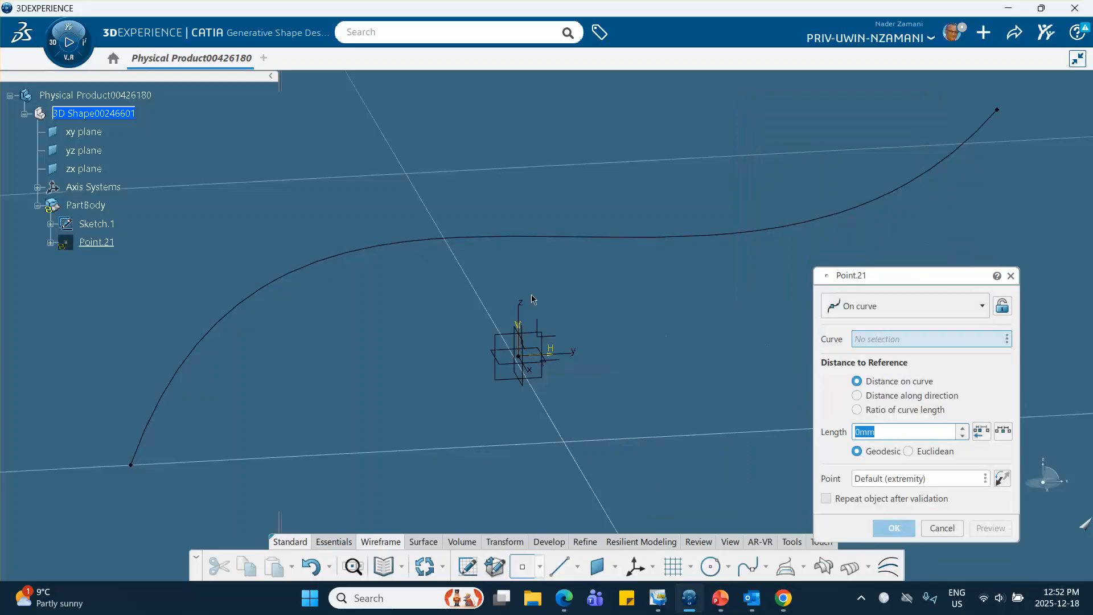
left_click(267, 293)
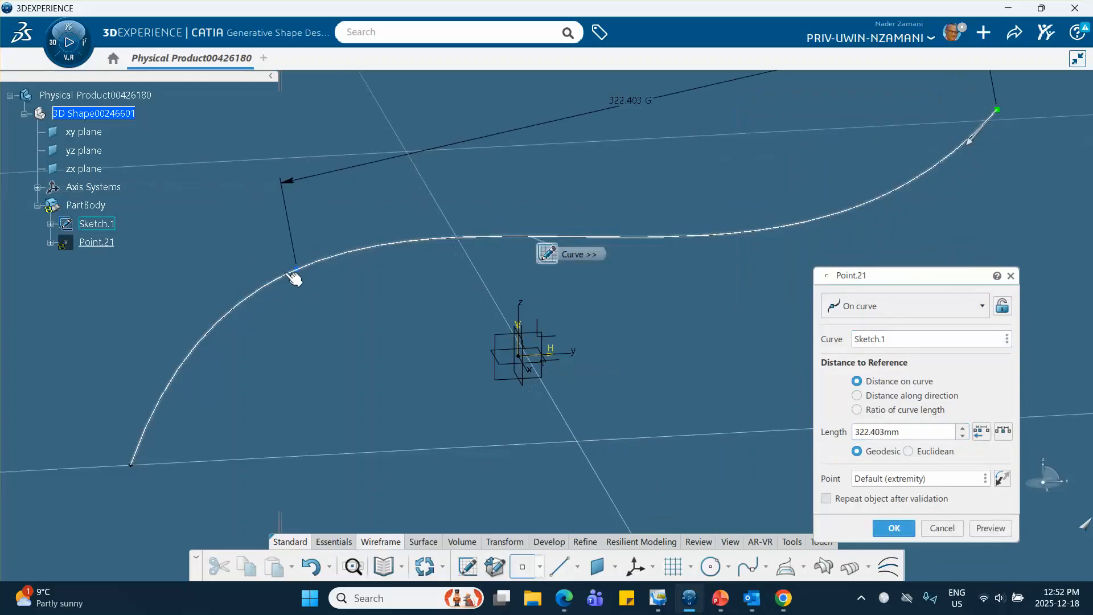
left_click_drag(268, 296, 285, 288)
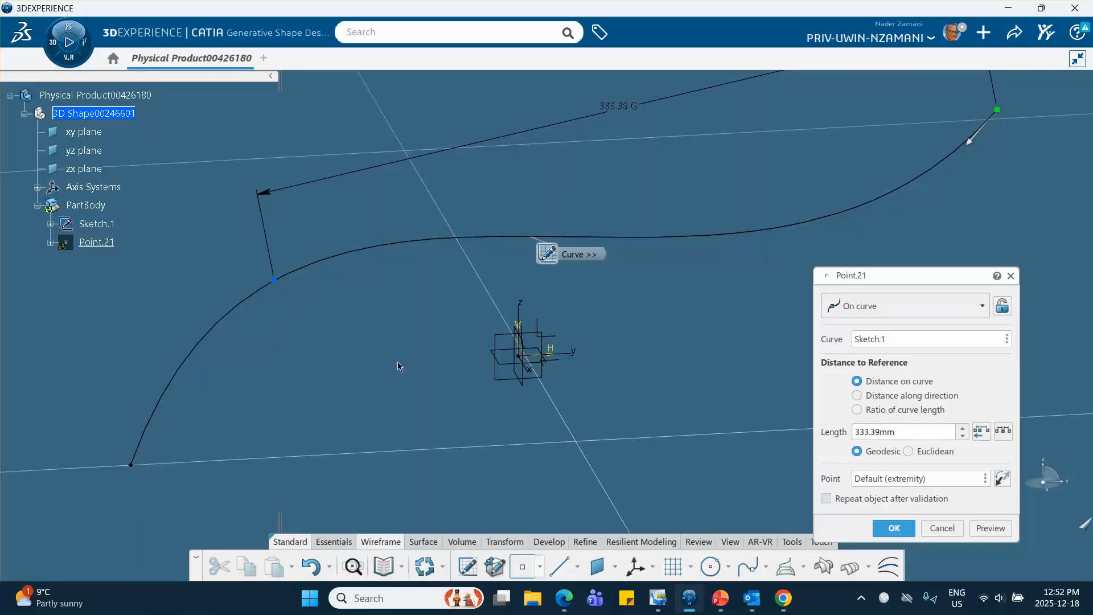
left_click(889, 528)
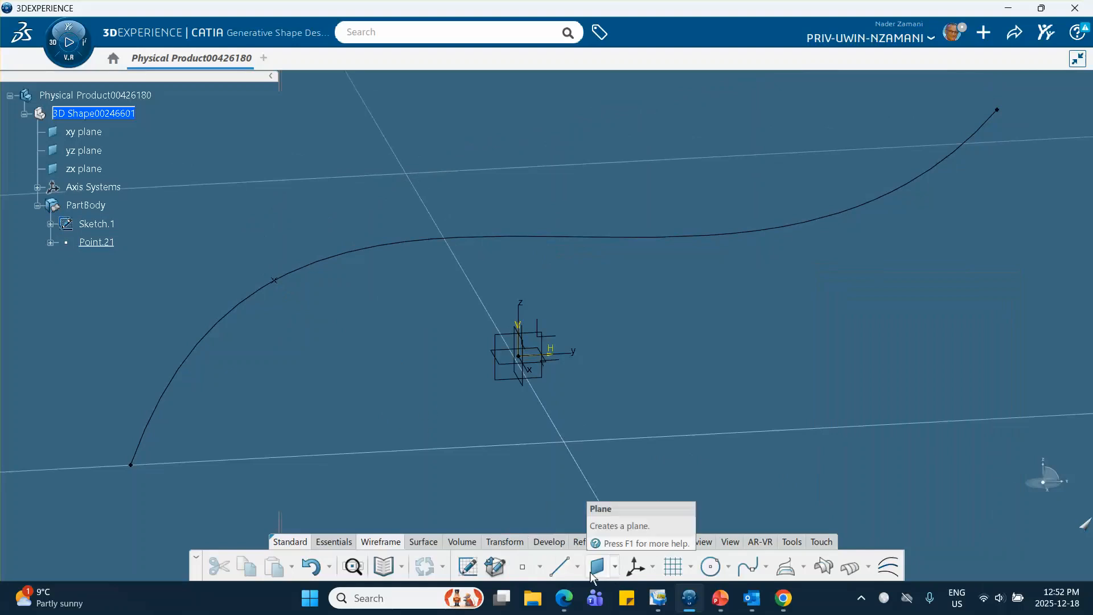
Set up a 4-instance points repetition on the spline with the new on-curve point as the first point
left_click(541, 566)
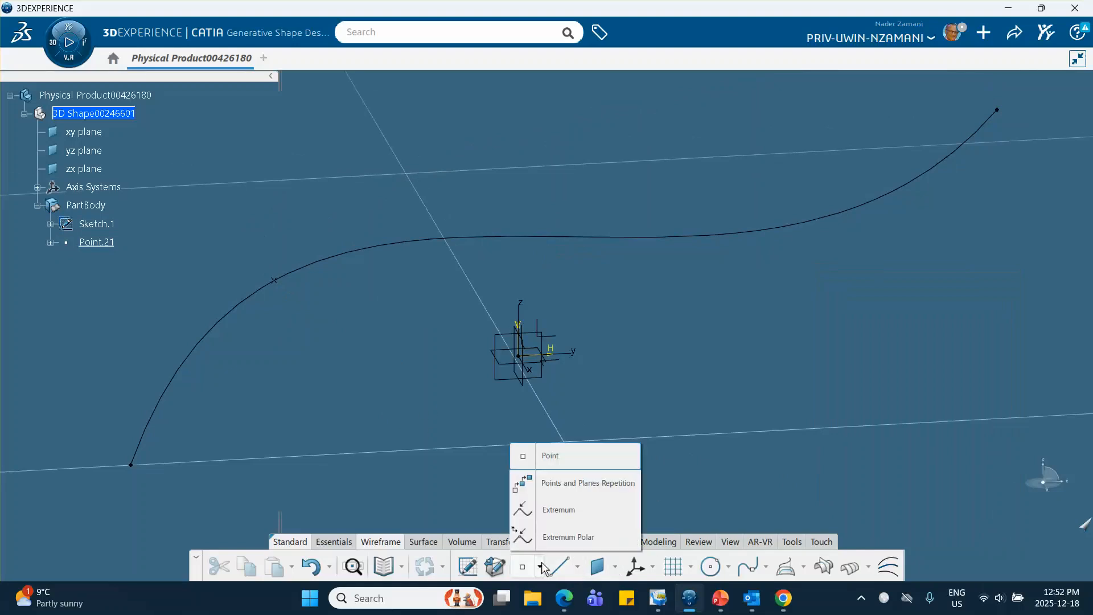
left_click(551, 490)
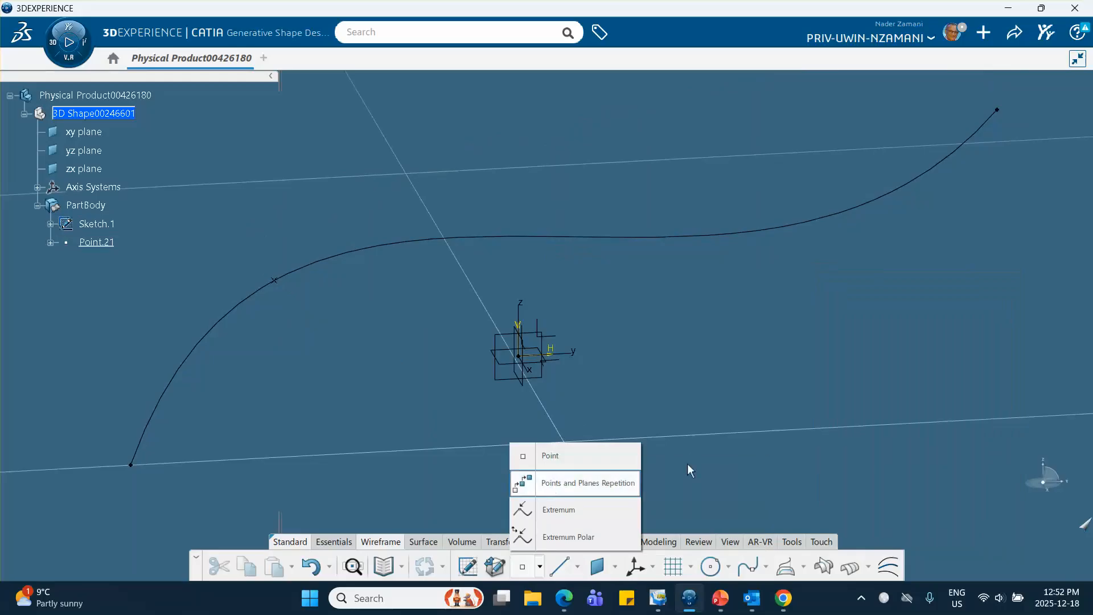
middle_click_drag(642, 327, 583, 325)
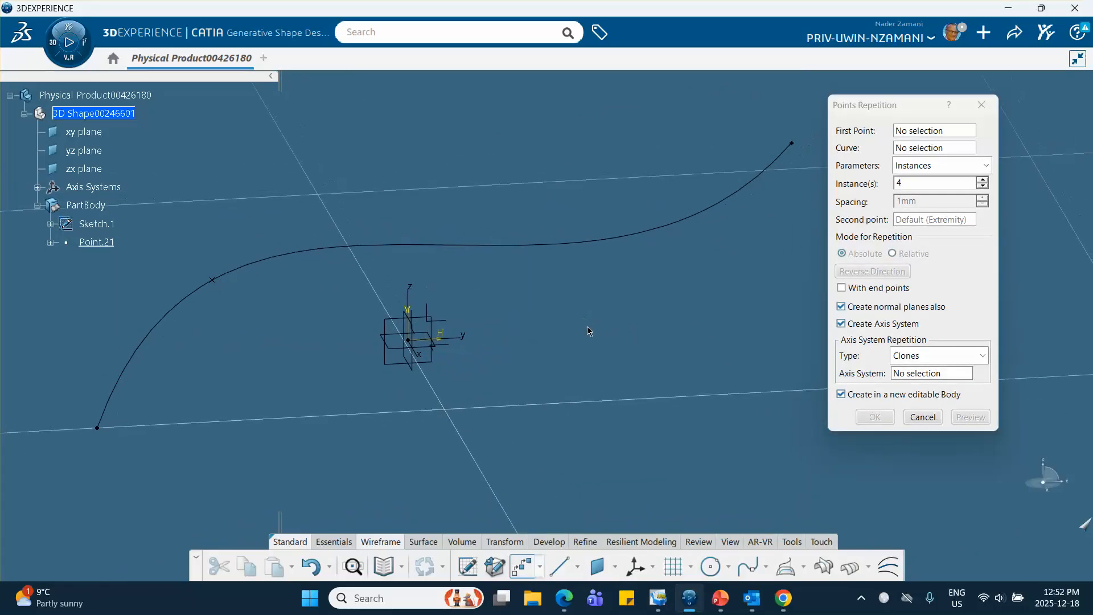
left_click(618, 246)
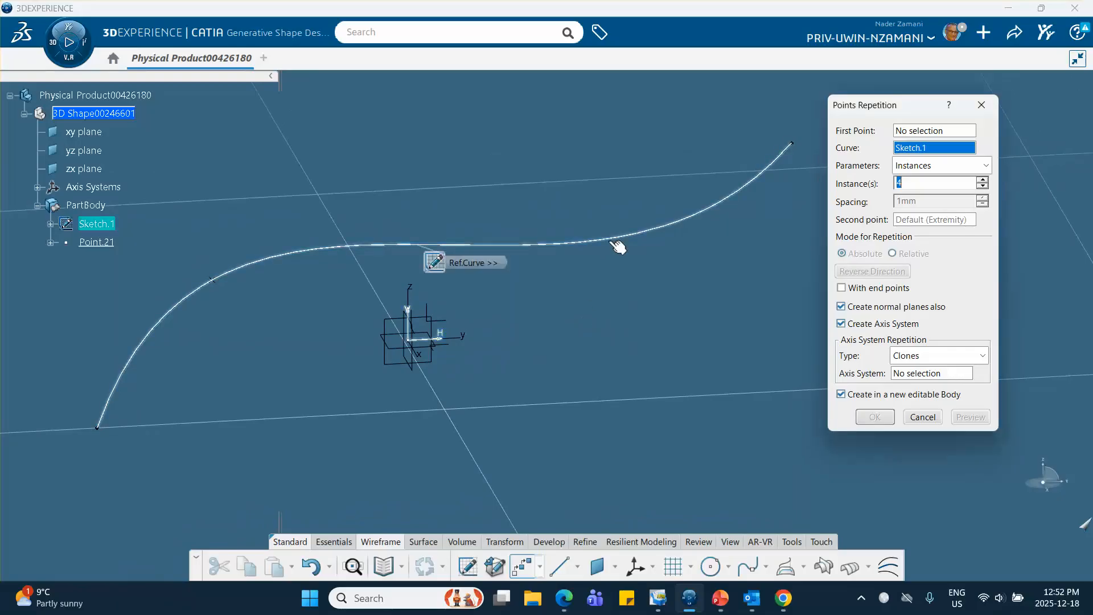
left_click(908, 132)
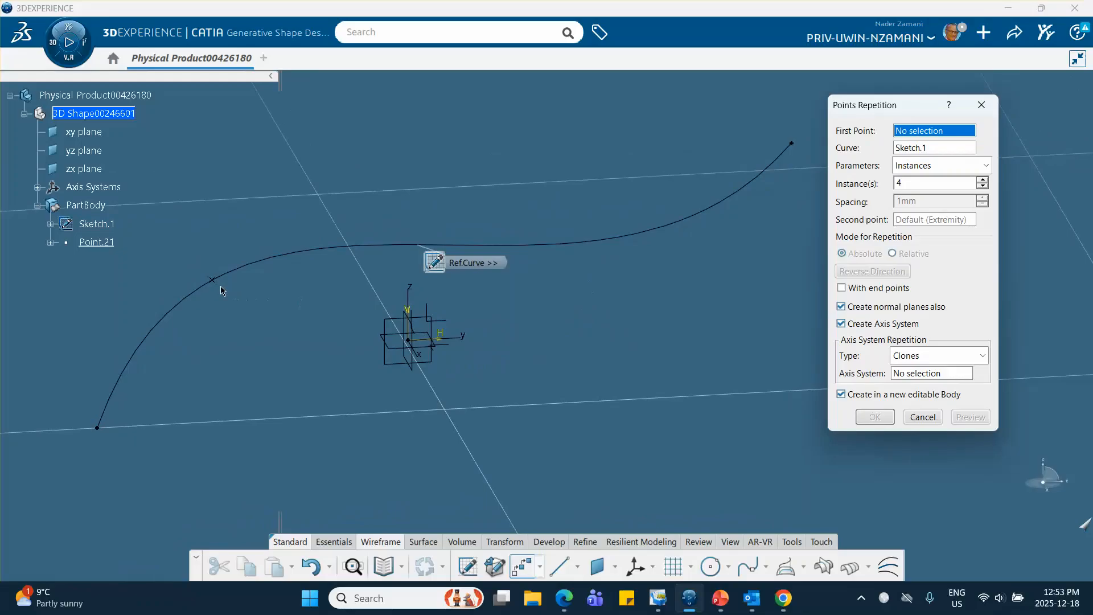
left_click(213, 281)
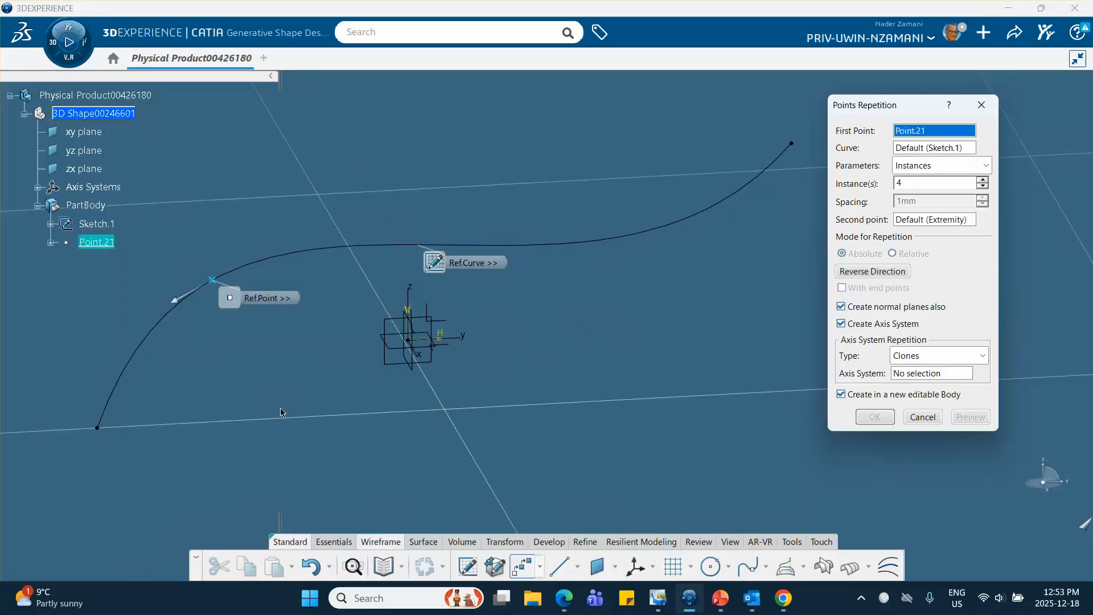
Turn off normal planes and axis system creation for the repetition and preview the points
left_click(841, 307)
left_click(841, 323)
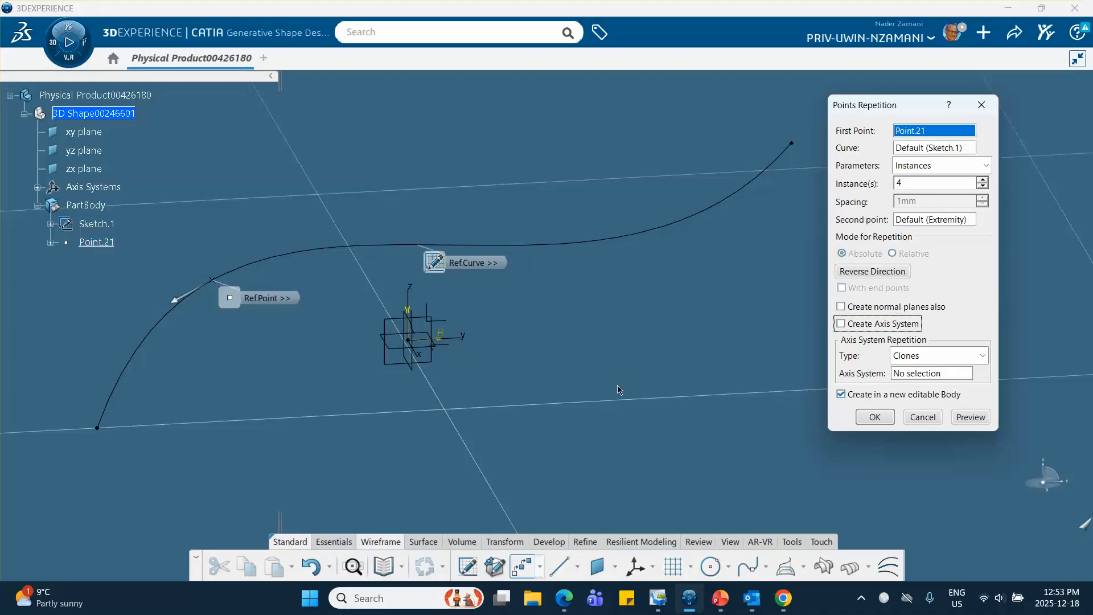
middle_click_drag(482, 416, 589, 410)
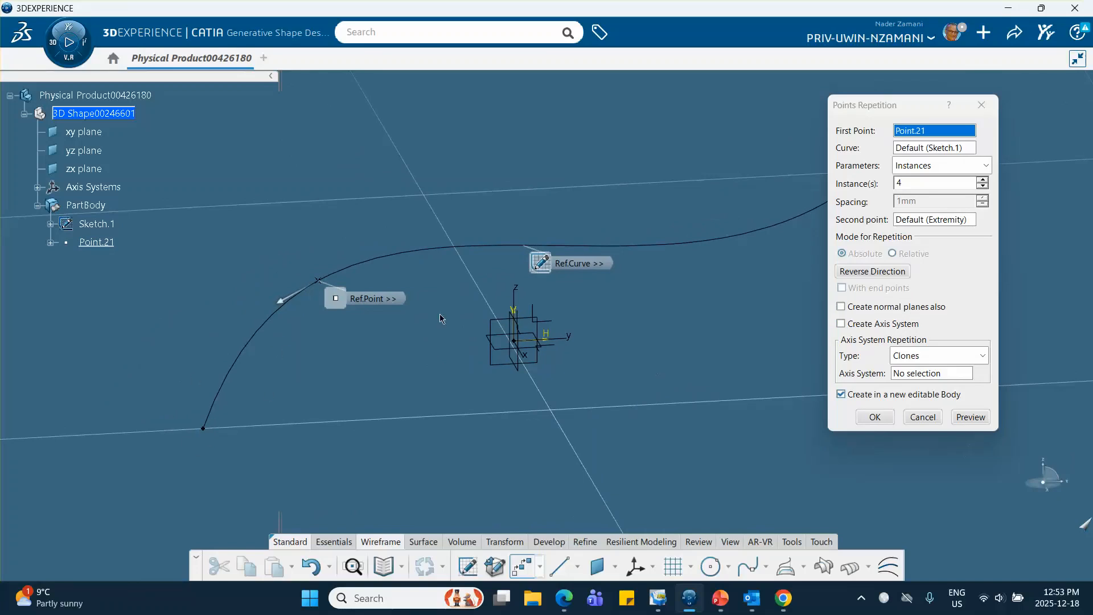
left_click(969, 422)
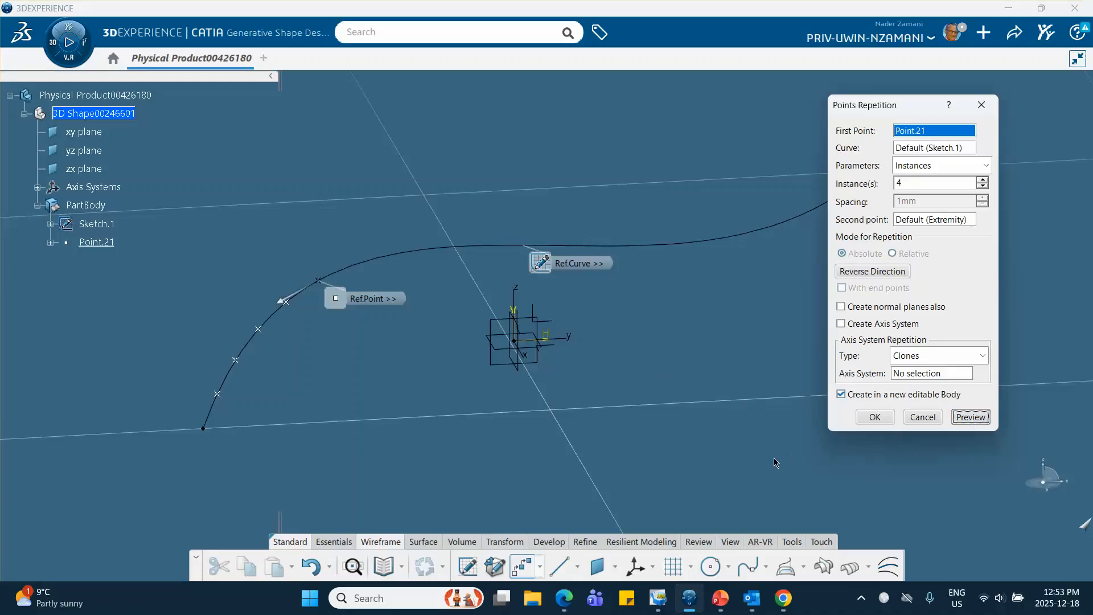
Reverse the repetition direction towards the spline's upper end, preview the points there, and cancel the repetition
left_click(287, 303)
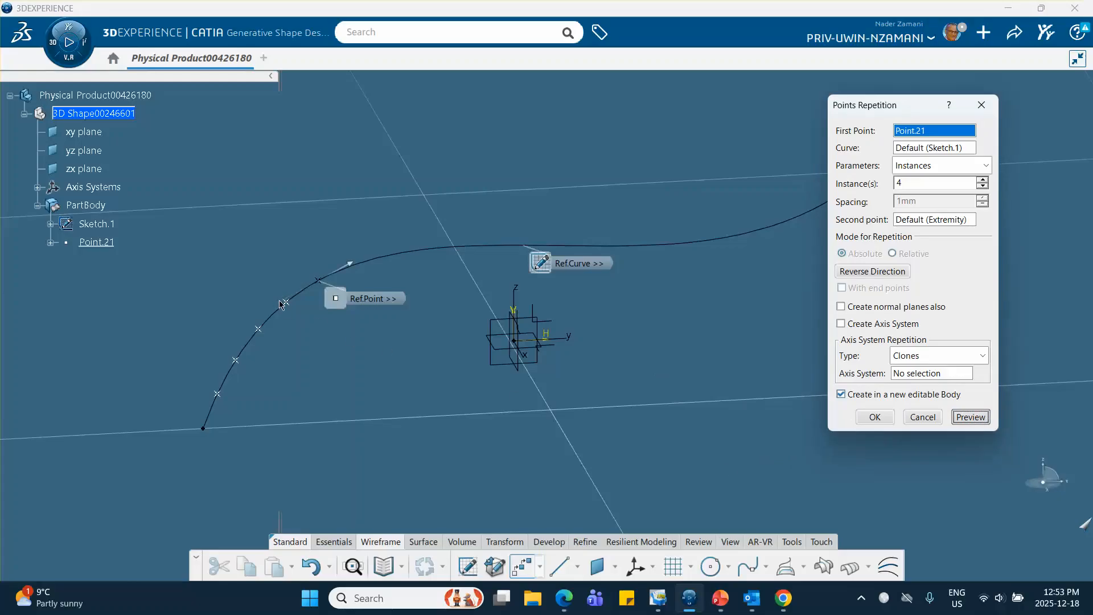
left_click(963, 422)
middle_click_drag(670, 294, 569, 316)
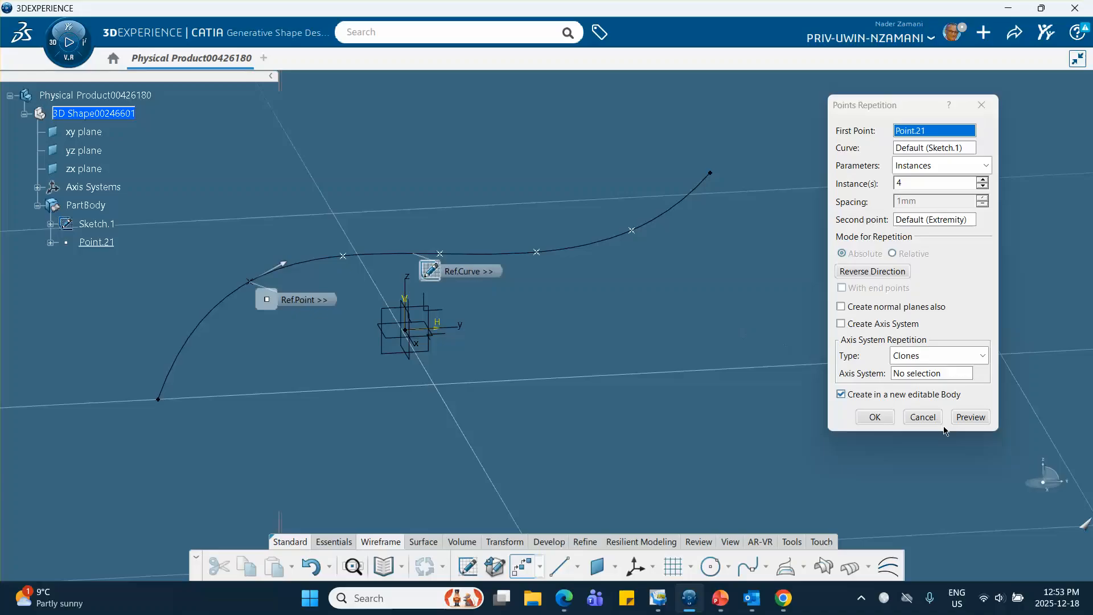
left_click(922, 416)
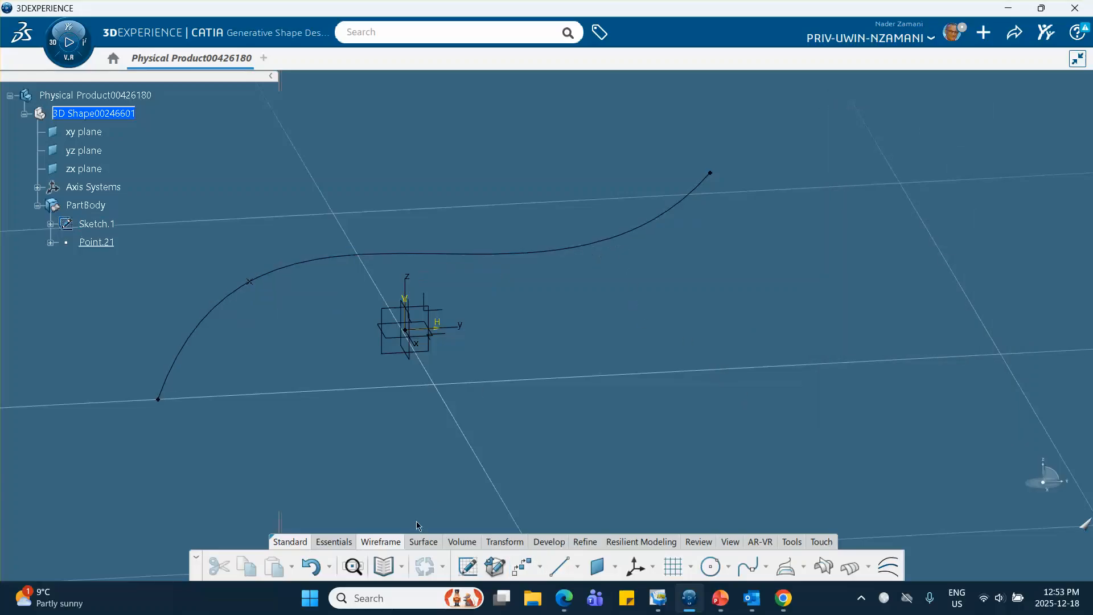
Create a second On curve point on the spline, about 81 mm geodesic distance from the upper extremity
left_click(538, 567)
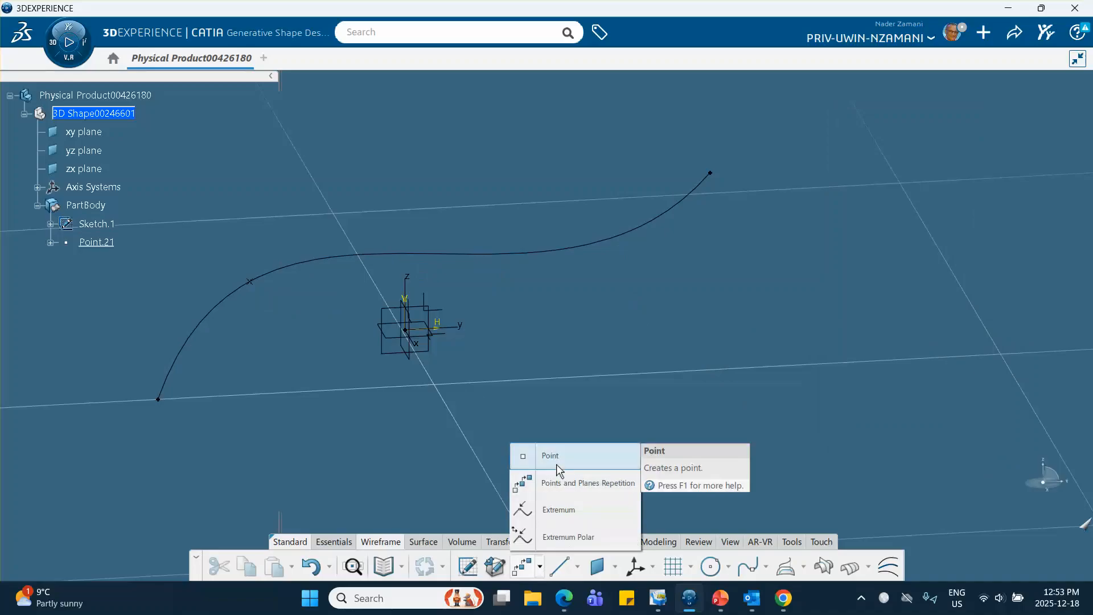
left_click(616, 238)
left_click(631, 231)
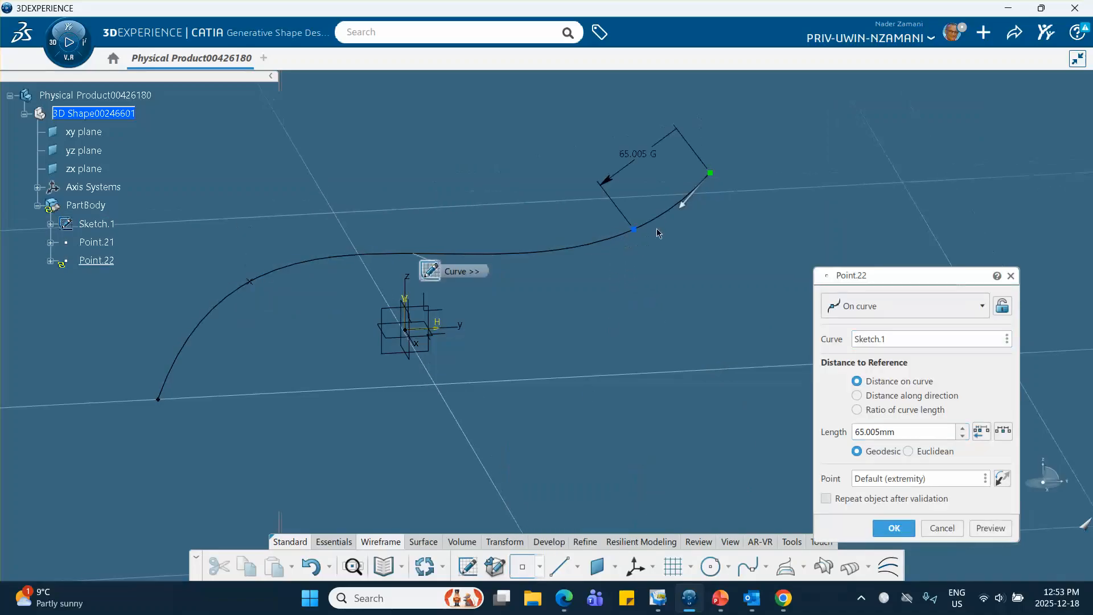
left_click(613, 238)
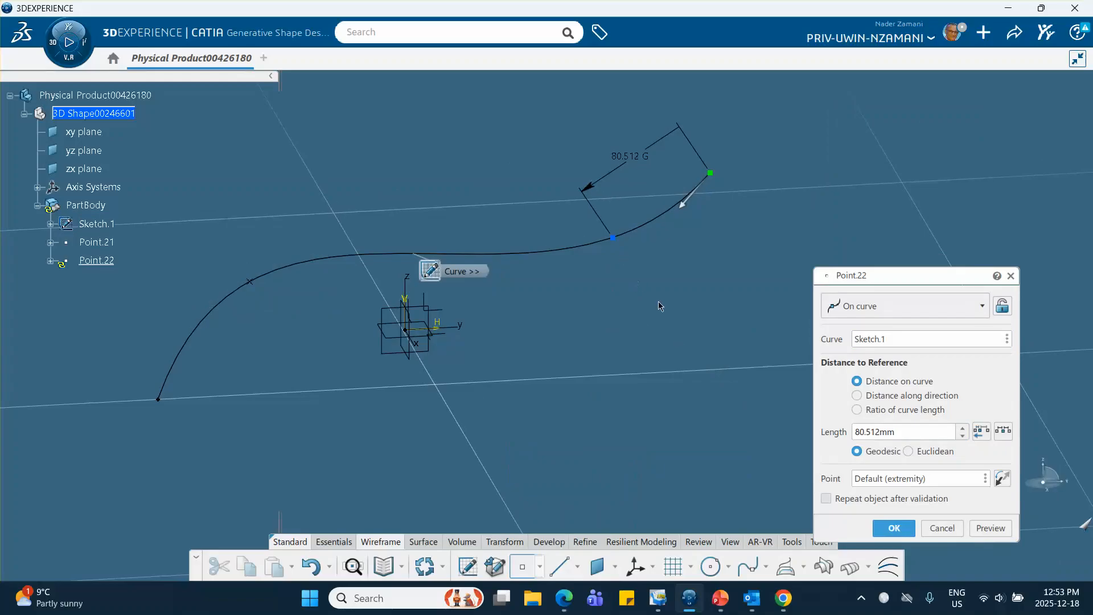
left_click(892, 528)
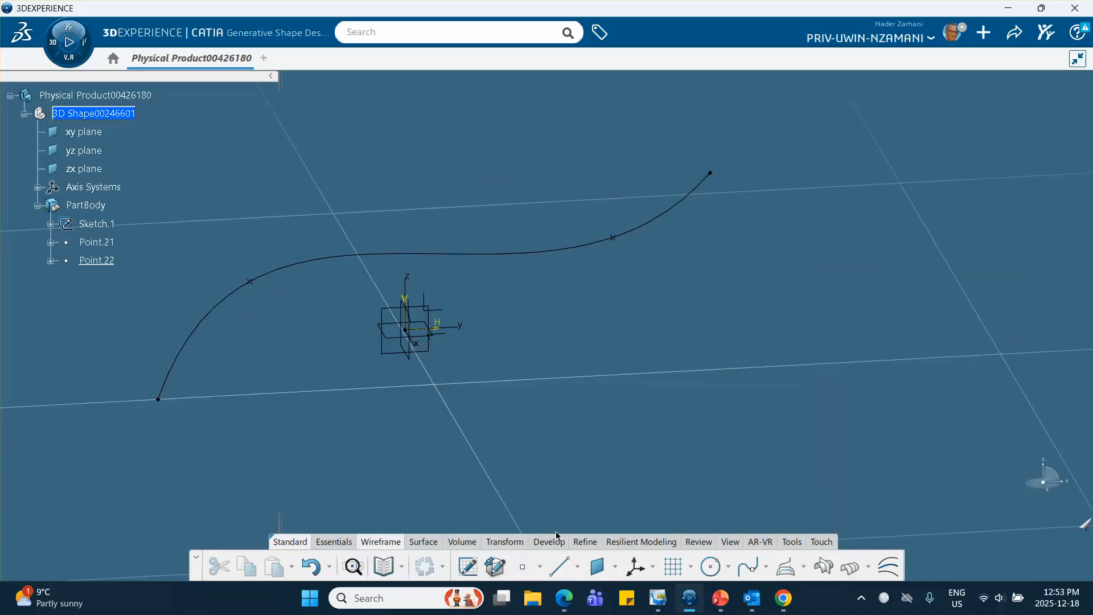
Set up a 4-instance points repetition on the spline, using the lower point as first point and the upper one as second point
left_click(539, 566)
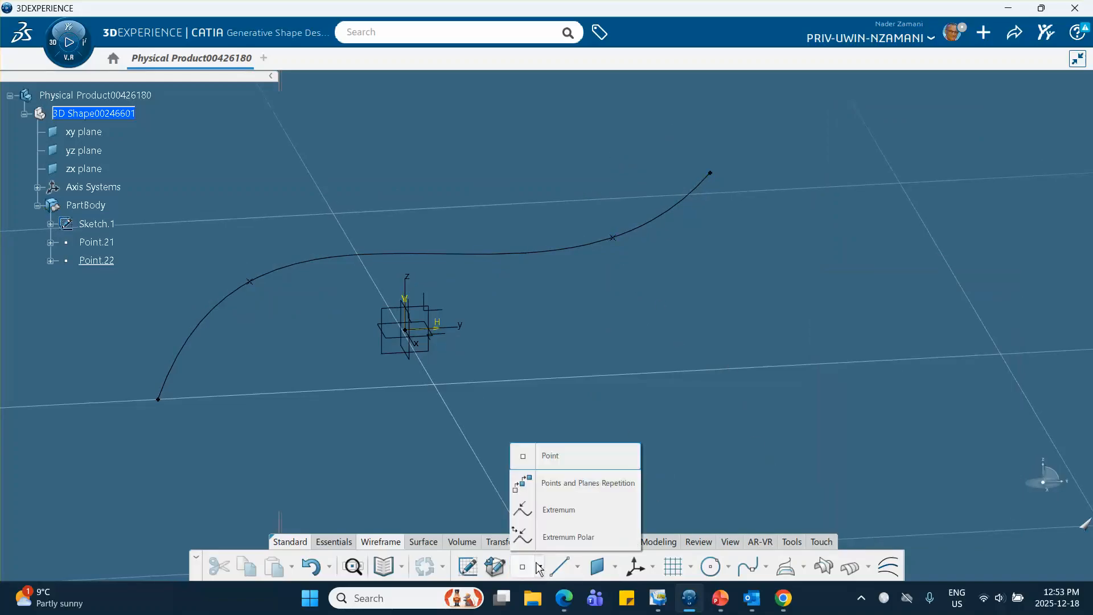
left_click(548, 484)
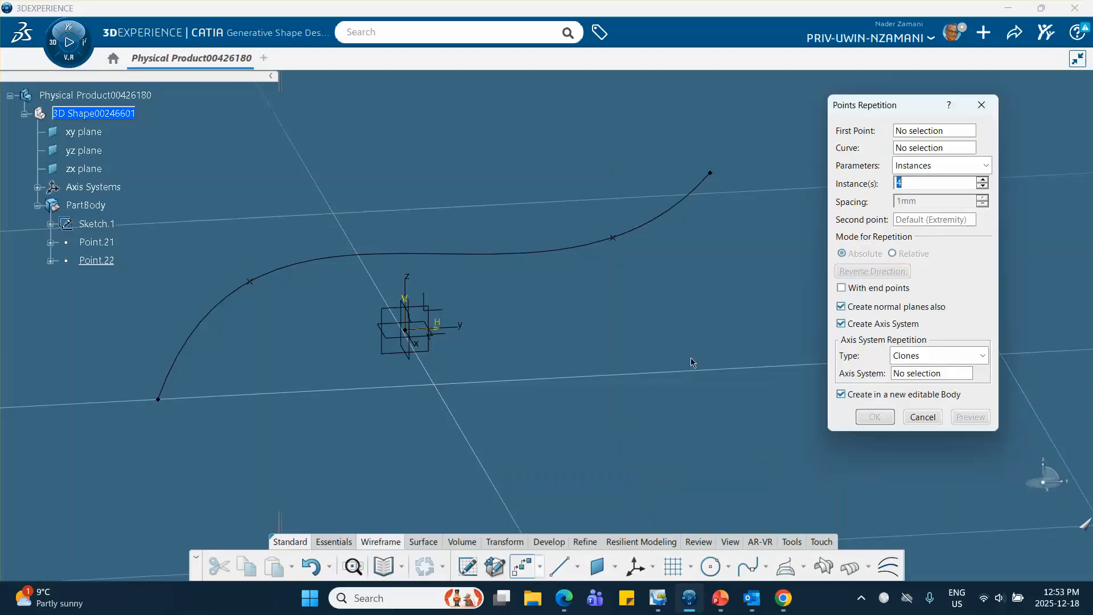
left_click(251, 285)
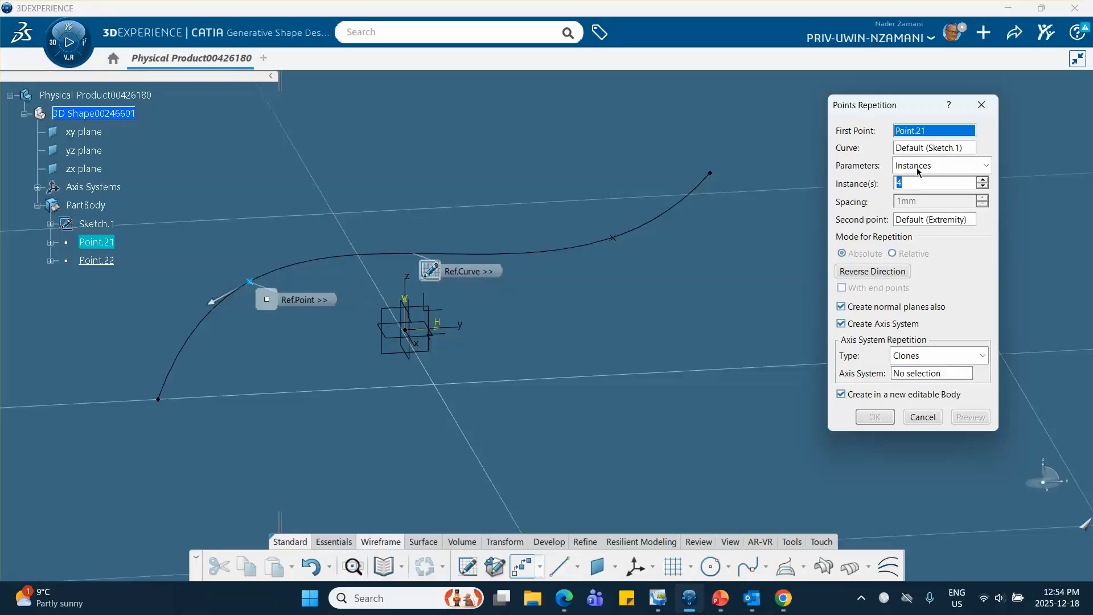
left_click(910, 221)
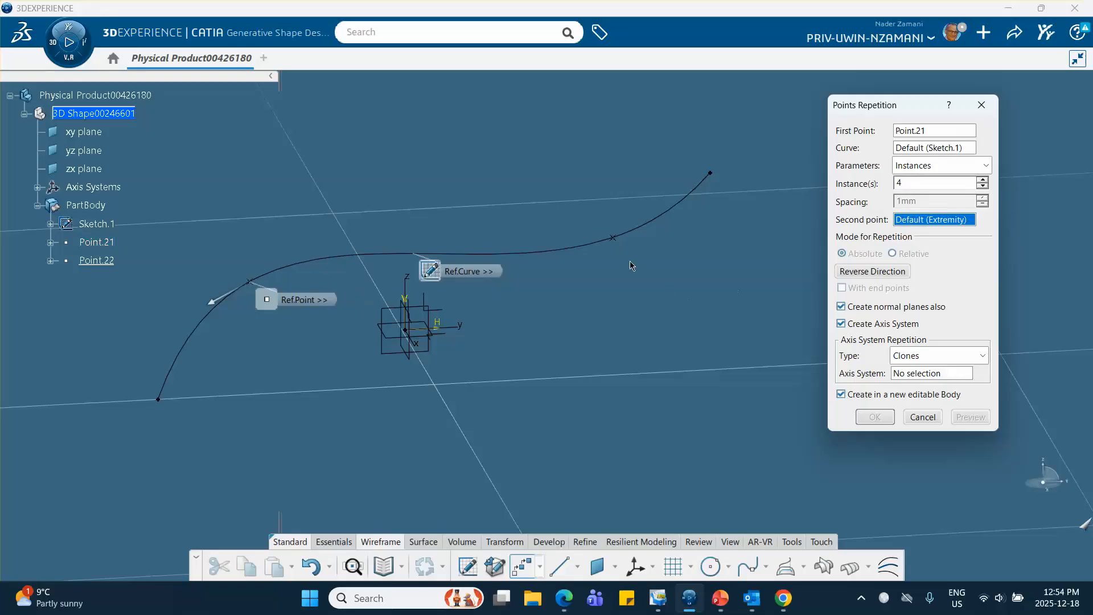
left_click(614, 238)
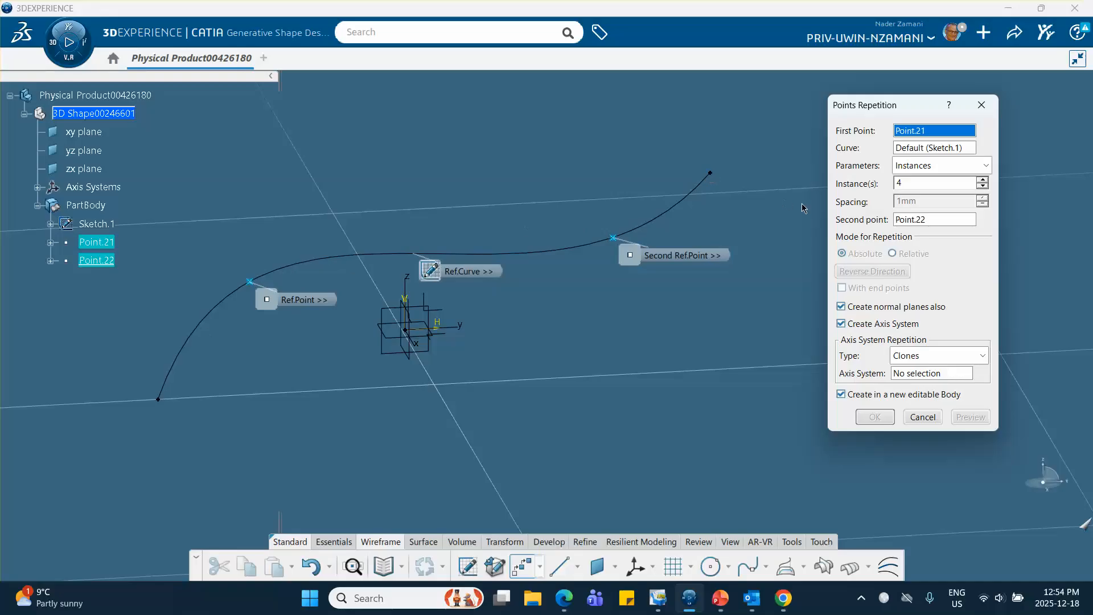
Exclude normal planes and axis systems from the repetition and preview the points between the two reference points
left_click(841, 306)
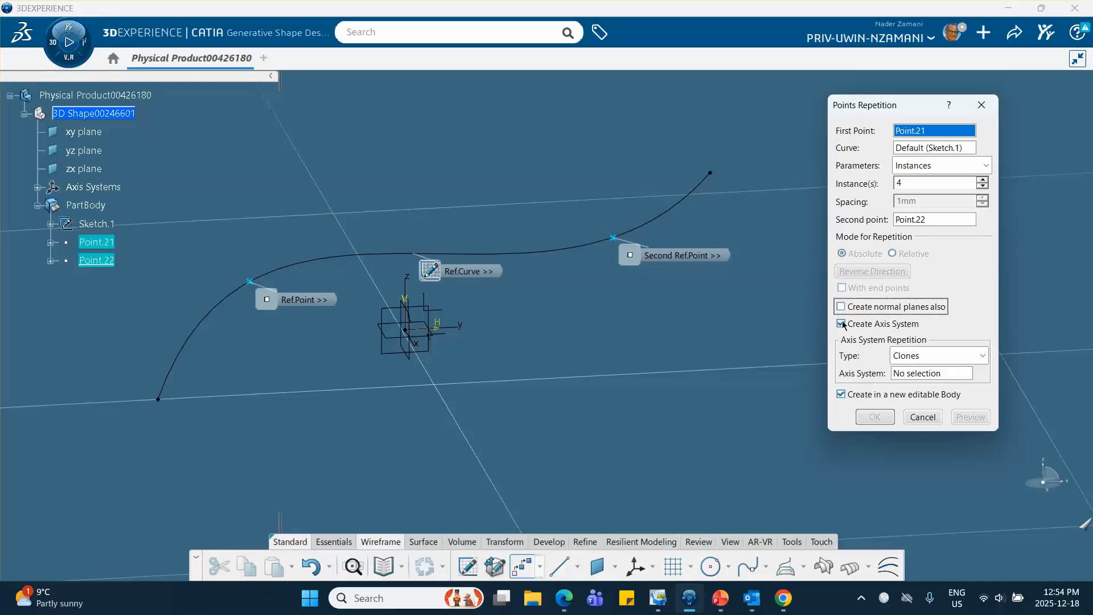
left_click(841, 323)
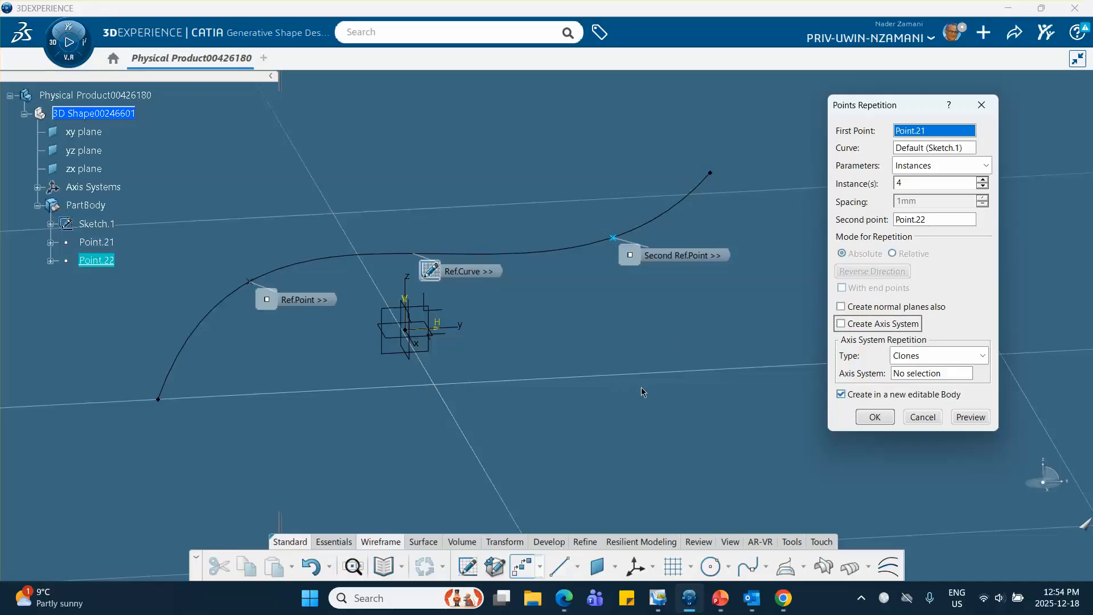
left_click(966, 422)
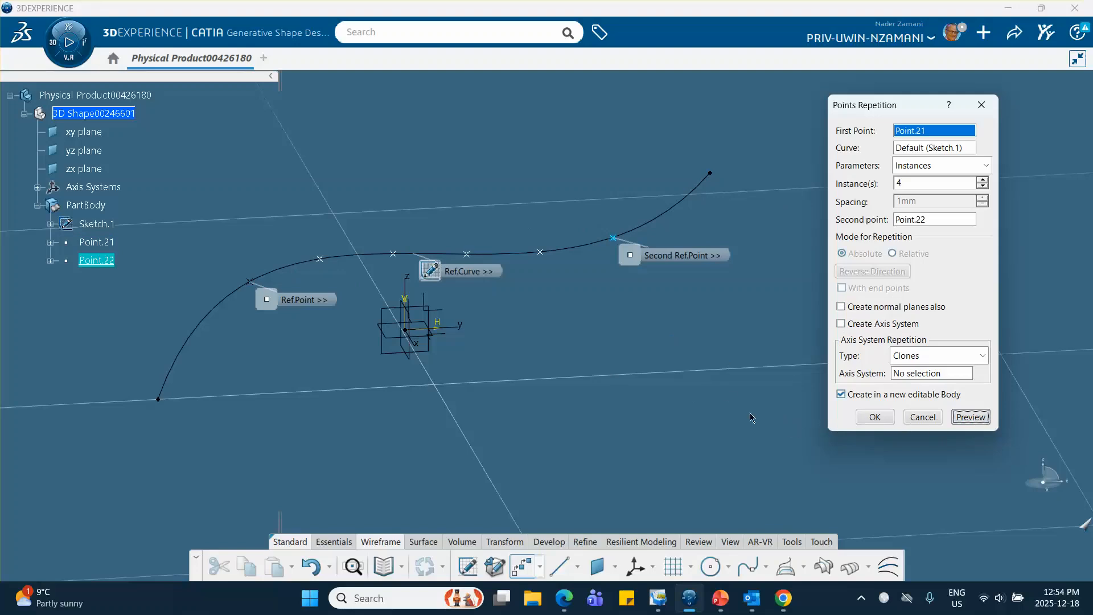
Generate the points between the two reference points, and delete that repetition together with the upper reference point Point.22
left_click(874, 417)
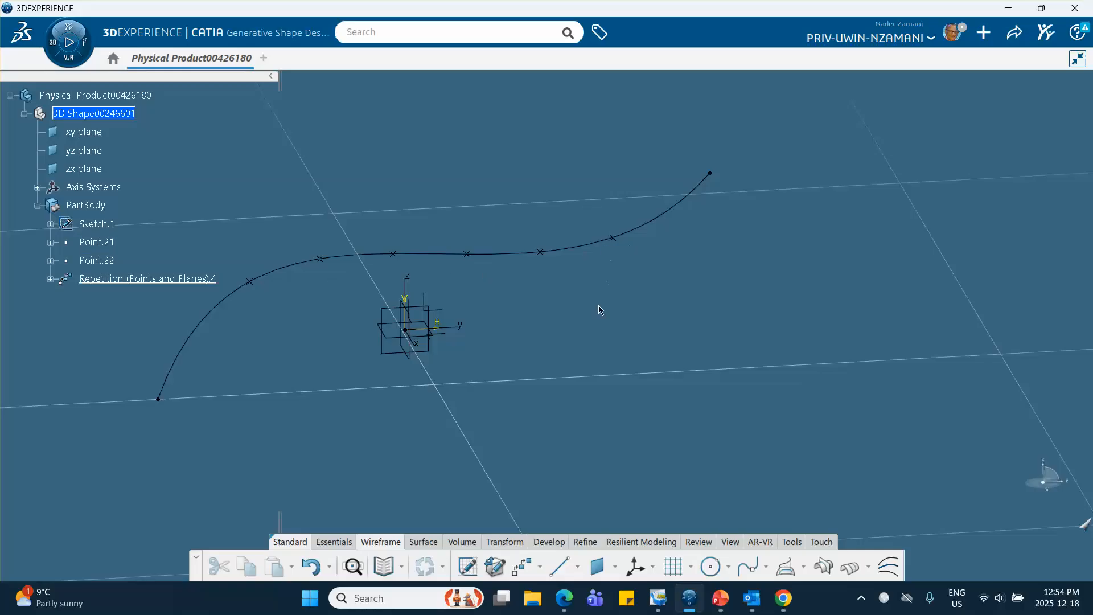
right_click(116, 279)
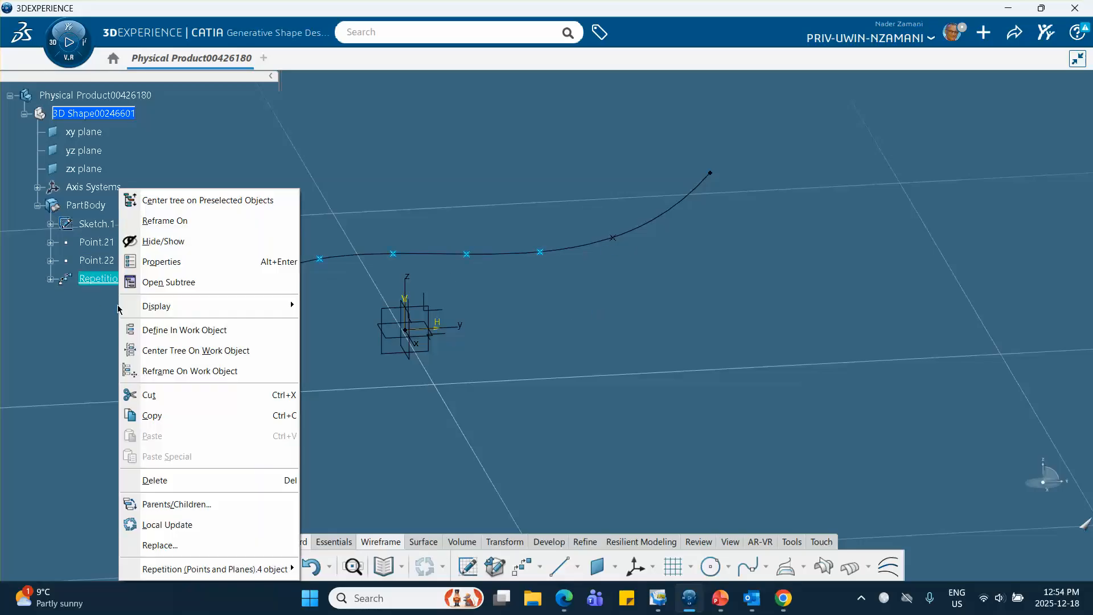
left_click(162, 480)
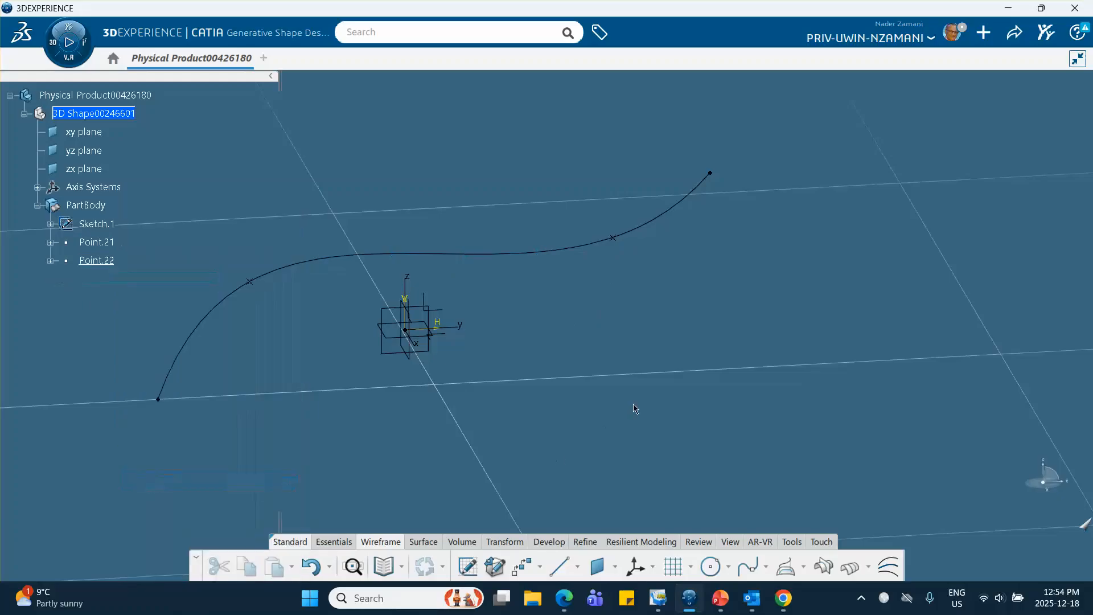
right_click(105, 261)
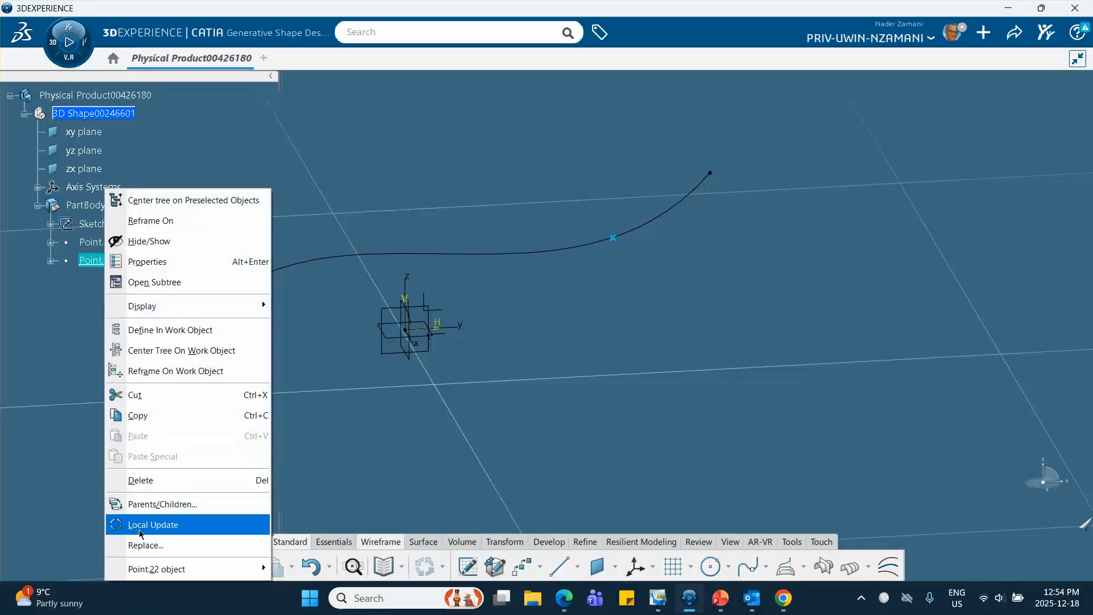
left_click(150, 482)
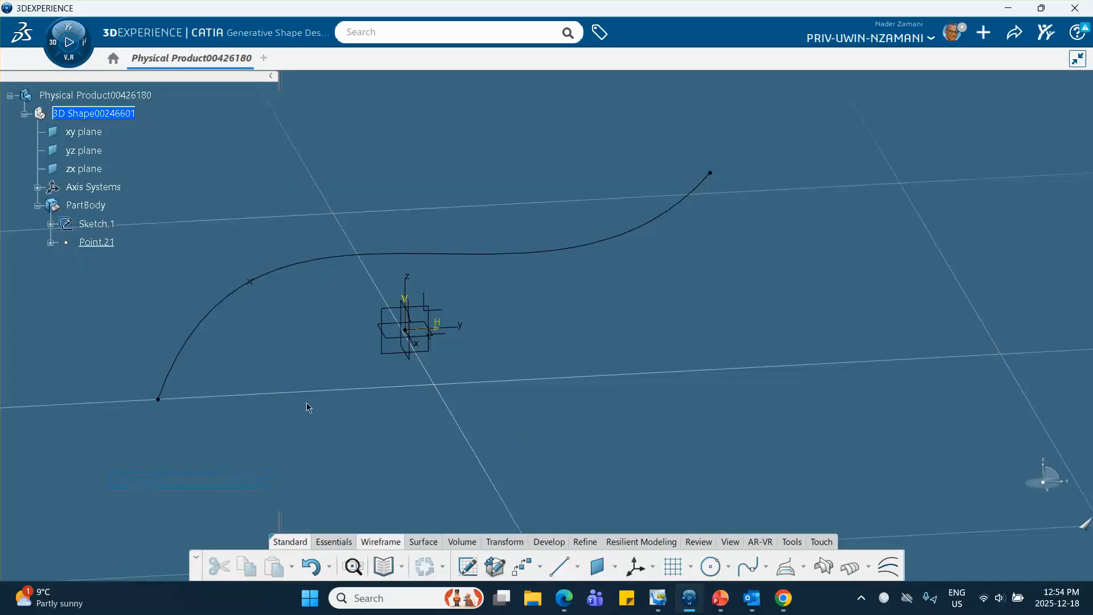
Set up a 4-instance points repetition on the spline with Point.21 as first point, directed towards the spline's upper end
left_click(523, 565)
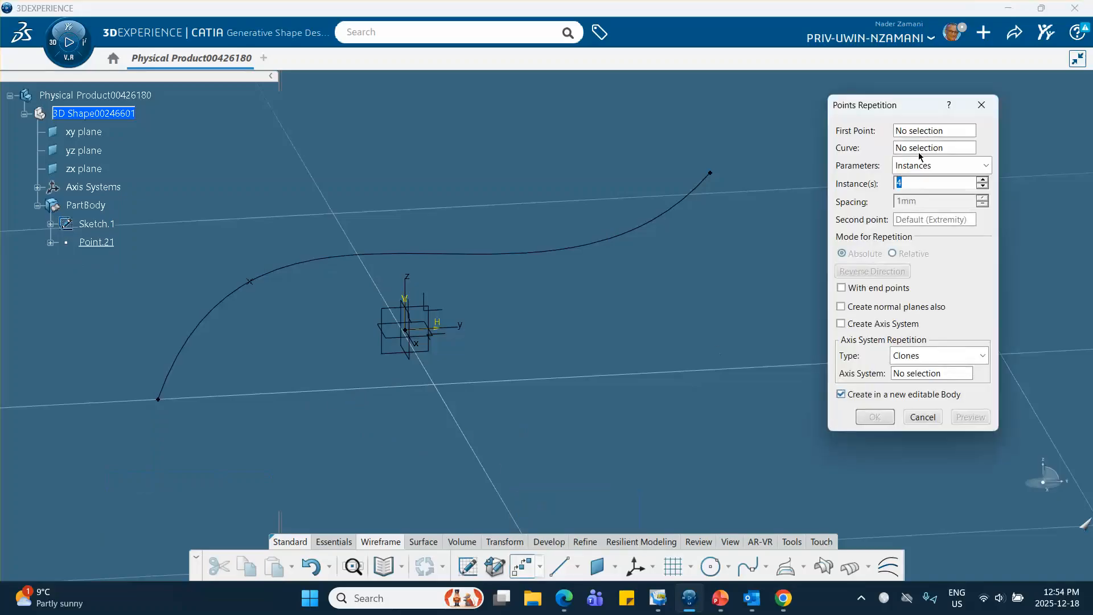
left_click(933, 149)
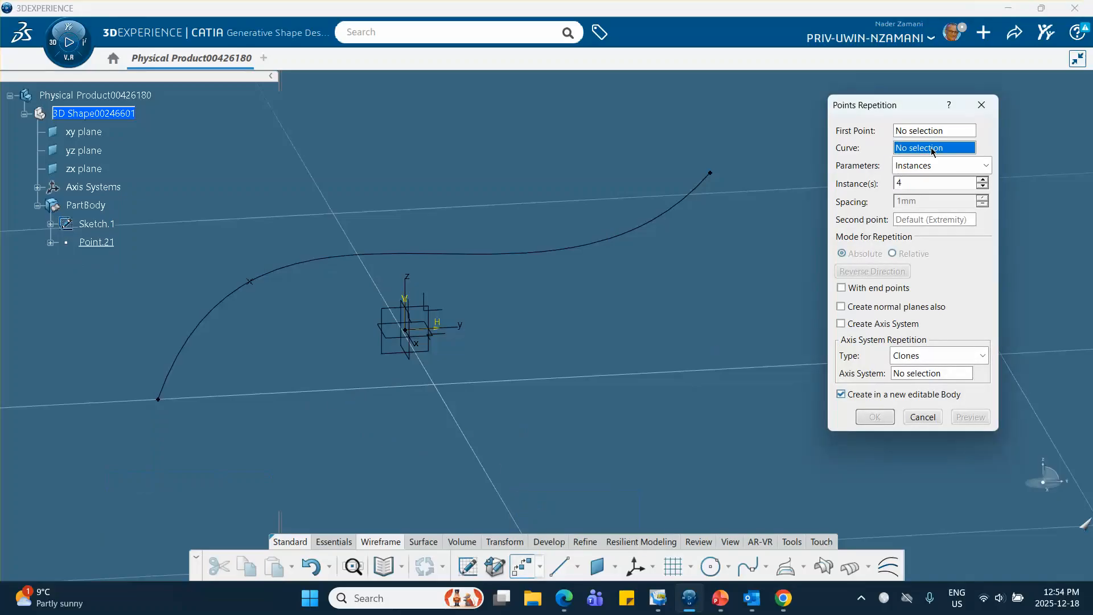
left_click(611, 243)
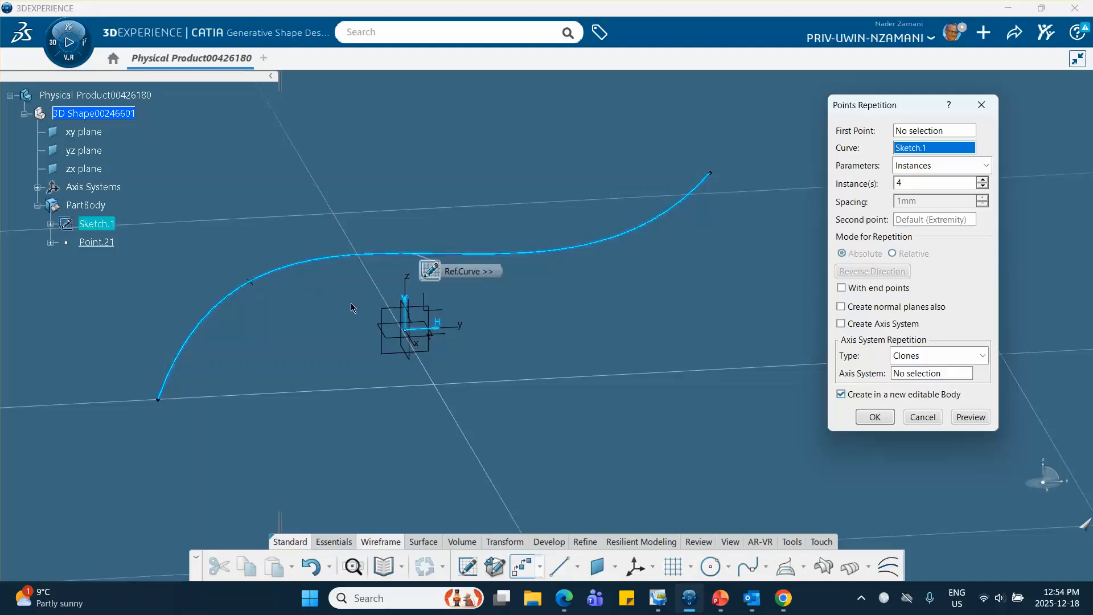
left_click(934, 130)
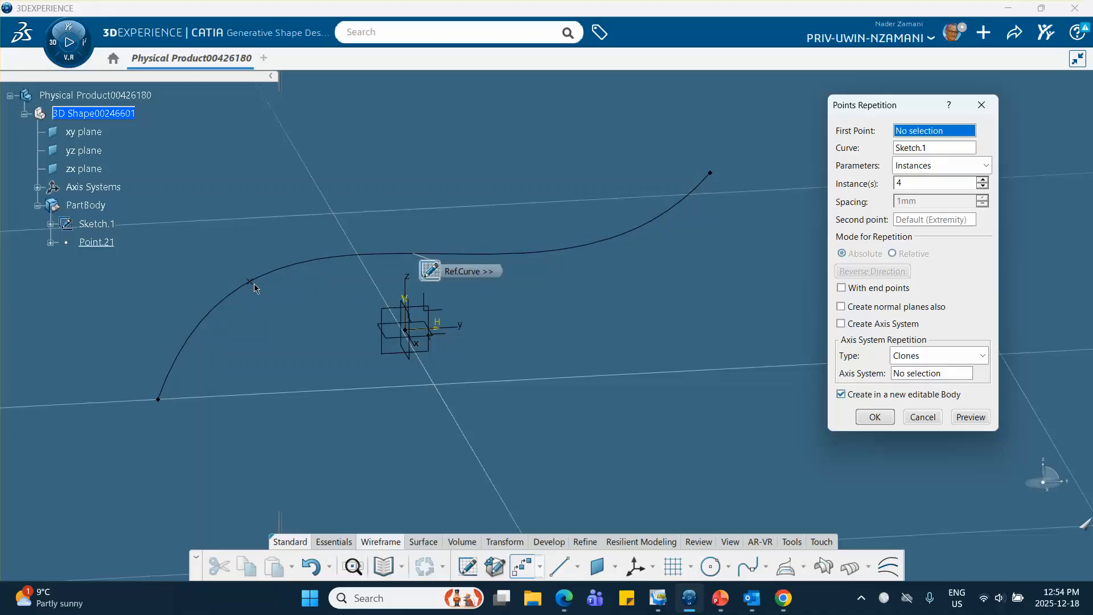
left_click(251, 283)
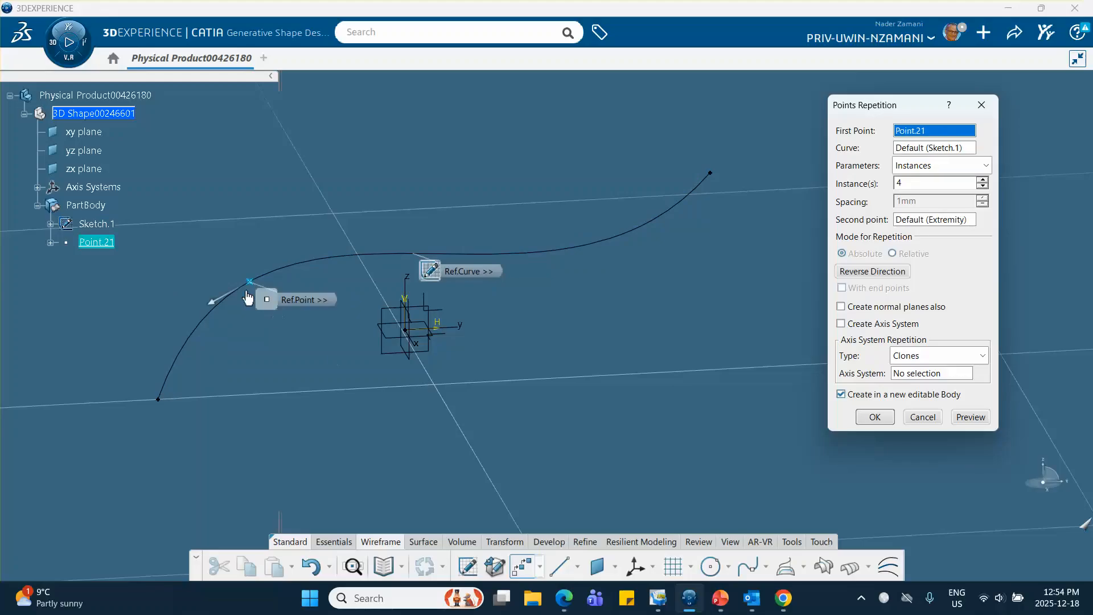
left_click(216, 304)
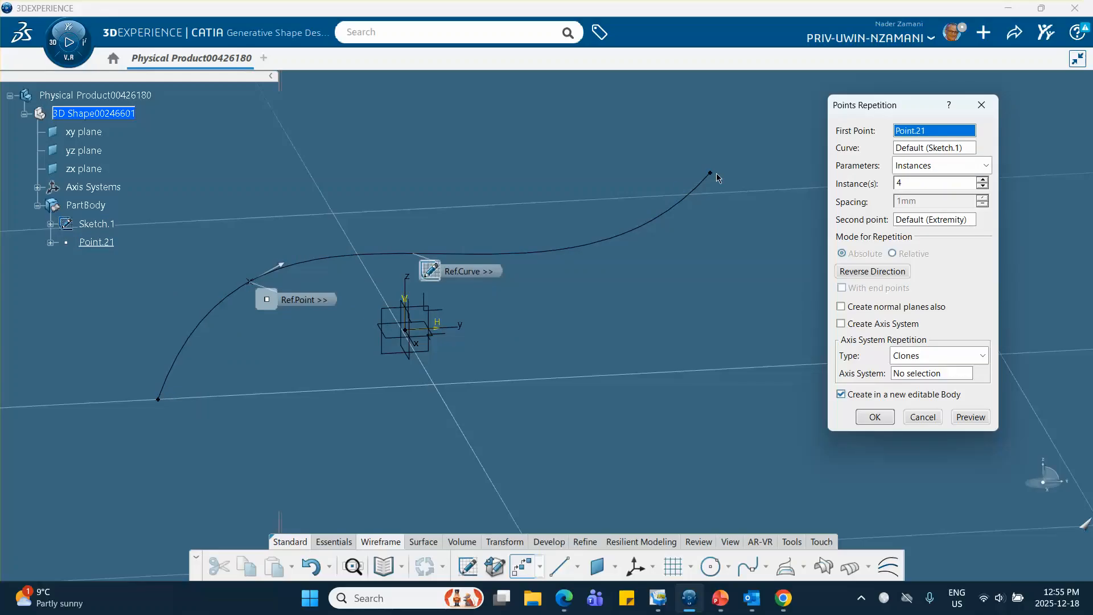
Define the repetition by Instances & spacing with a 20 mm spacing and preview the points
left_click(983, 167)
left_click(932, 197)
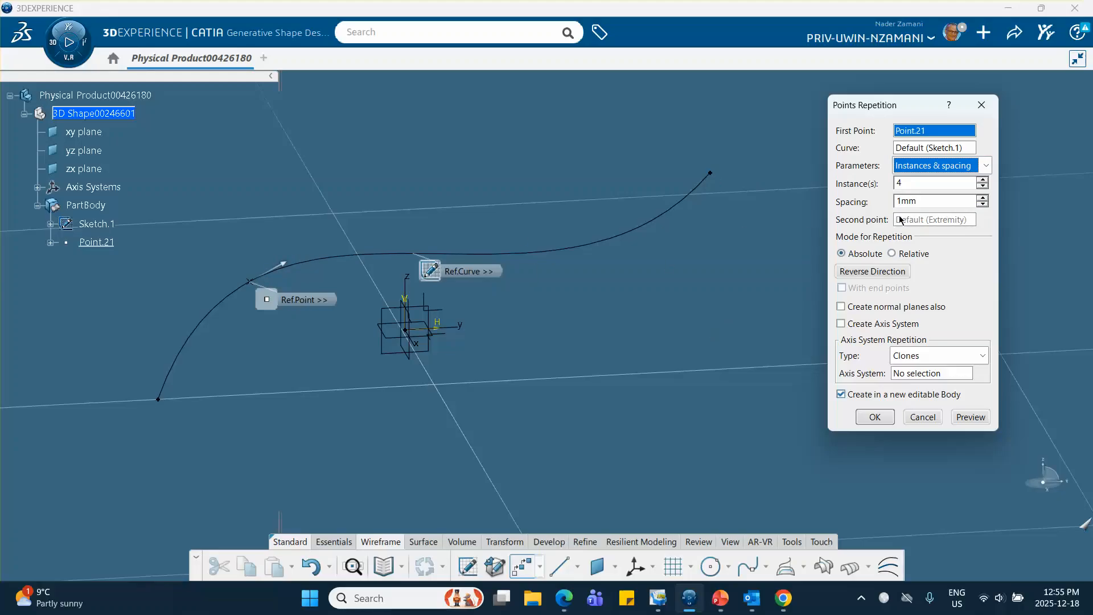
left_click_drag(928, 201, 897, 199)
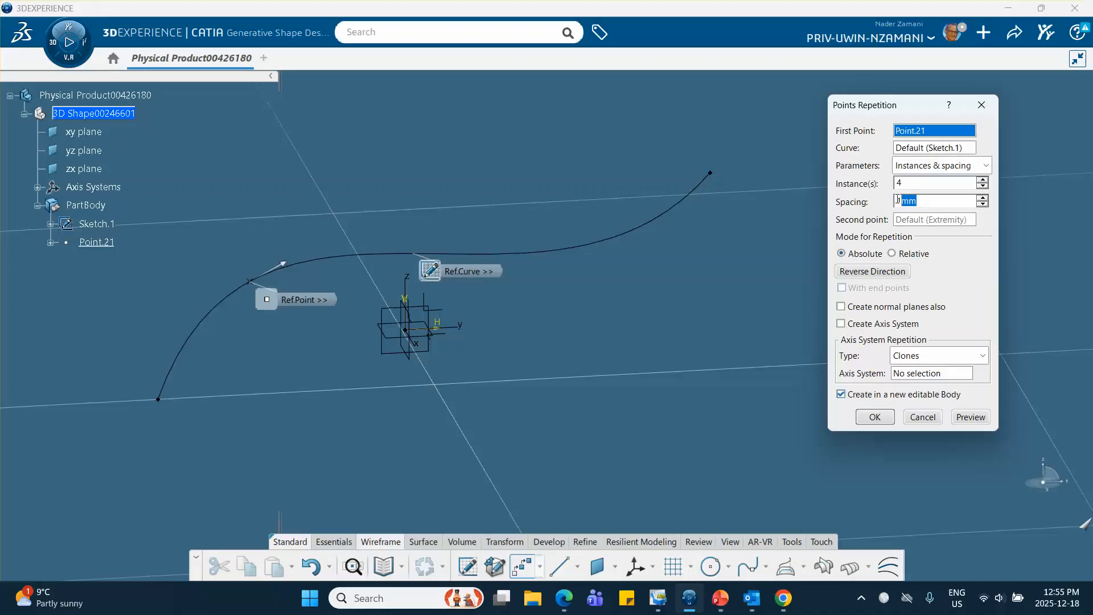
type("20")
left_click(965, 420)
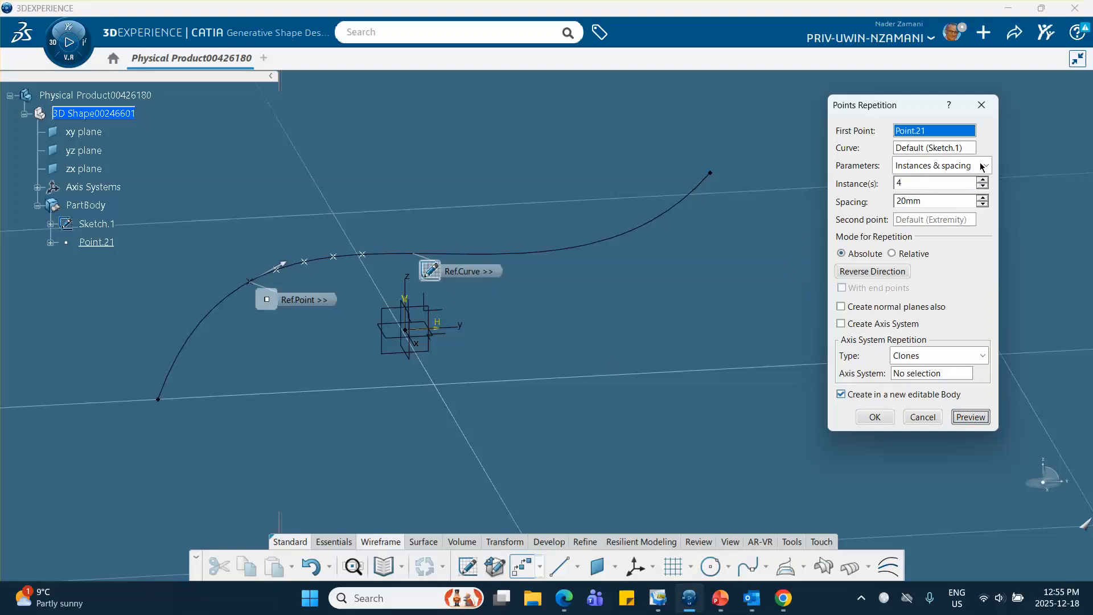
Set the repetition's spacing to 50 mm, preview the points, and create the repetition in Absolute mode
left_click(898, 201)
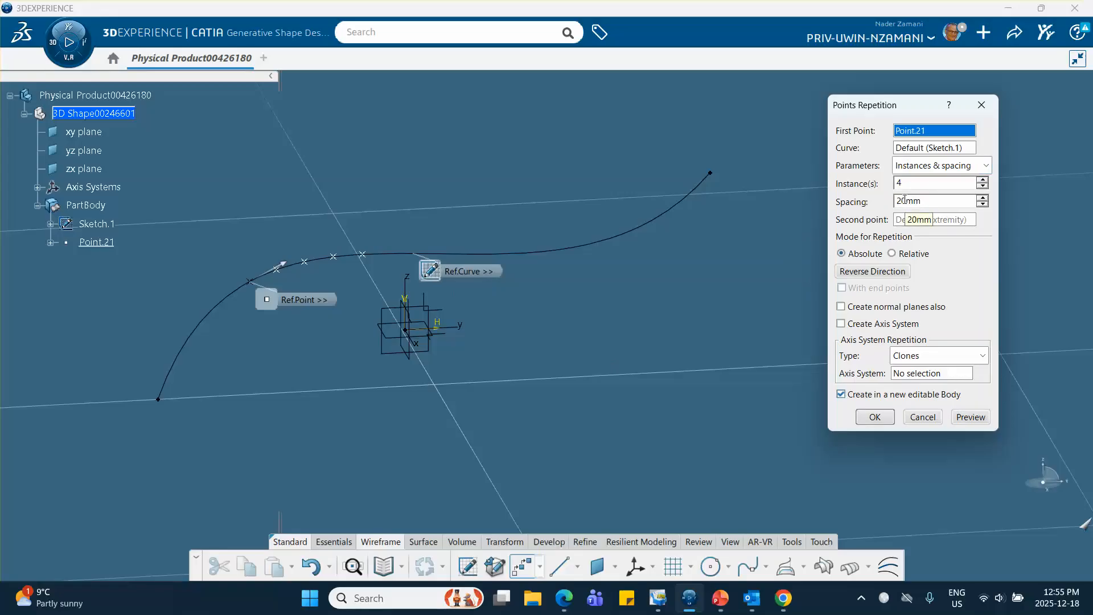
key("Delete")
type("5")
left_click(974, 421)
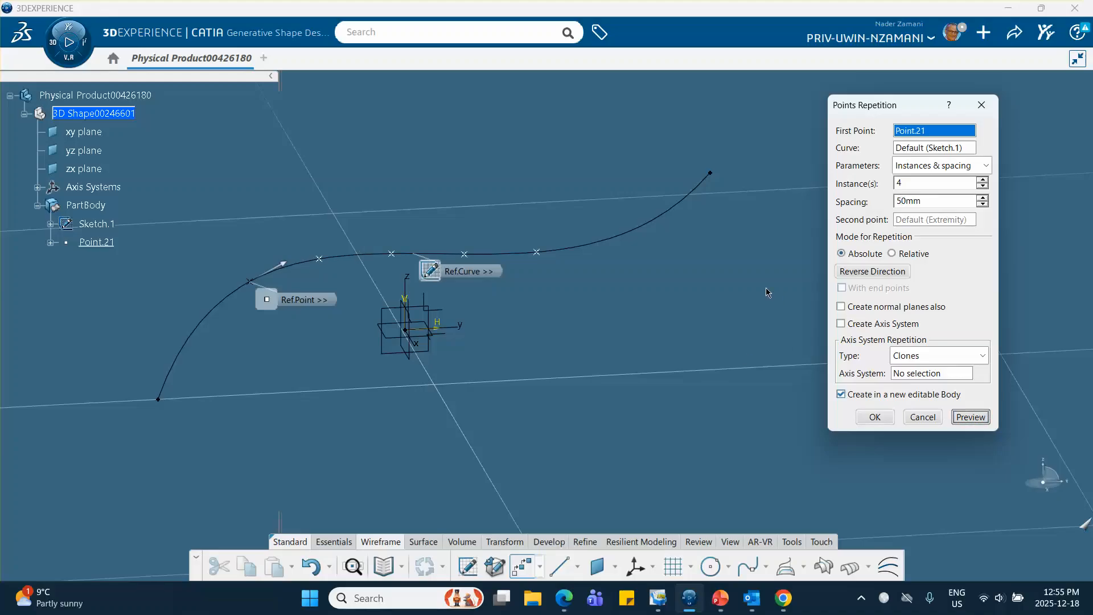
middle_click_drag(650, 297, 701, 312)
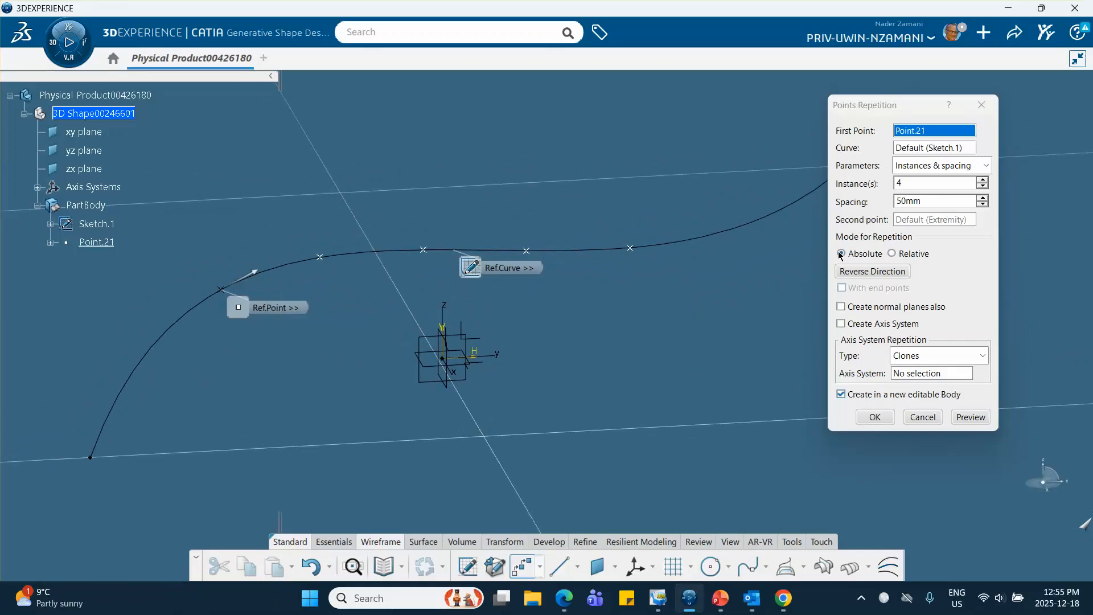
left_click(875, 417)
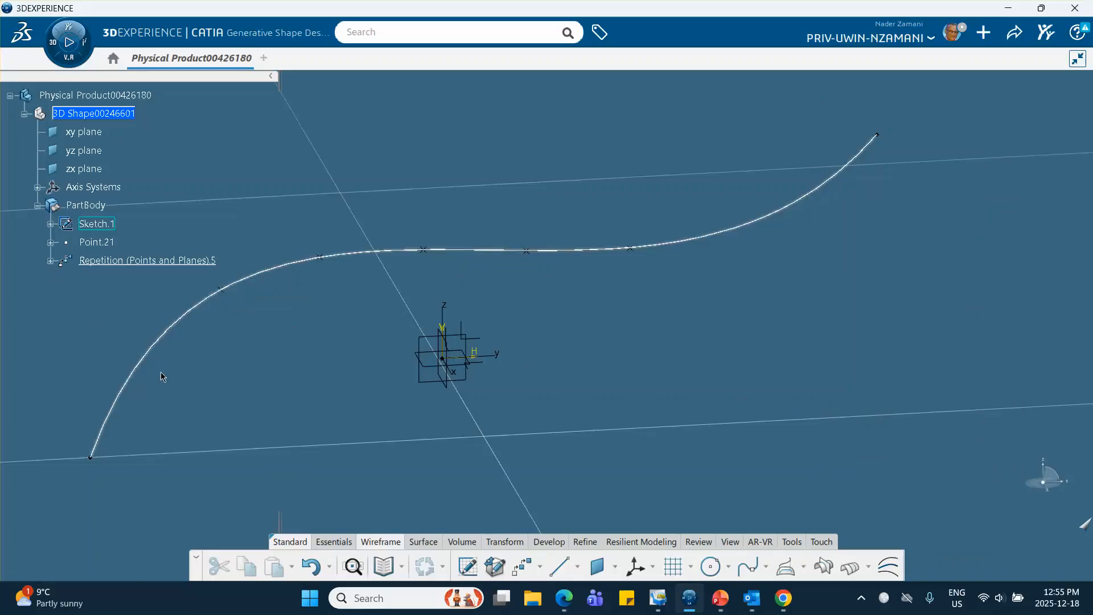
Examine the spacing parameter and linked formula of the first repeated point, Point.27
middle_click_drag(207, 389, 373, 383)
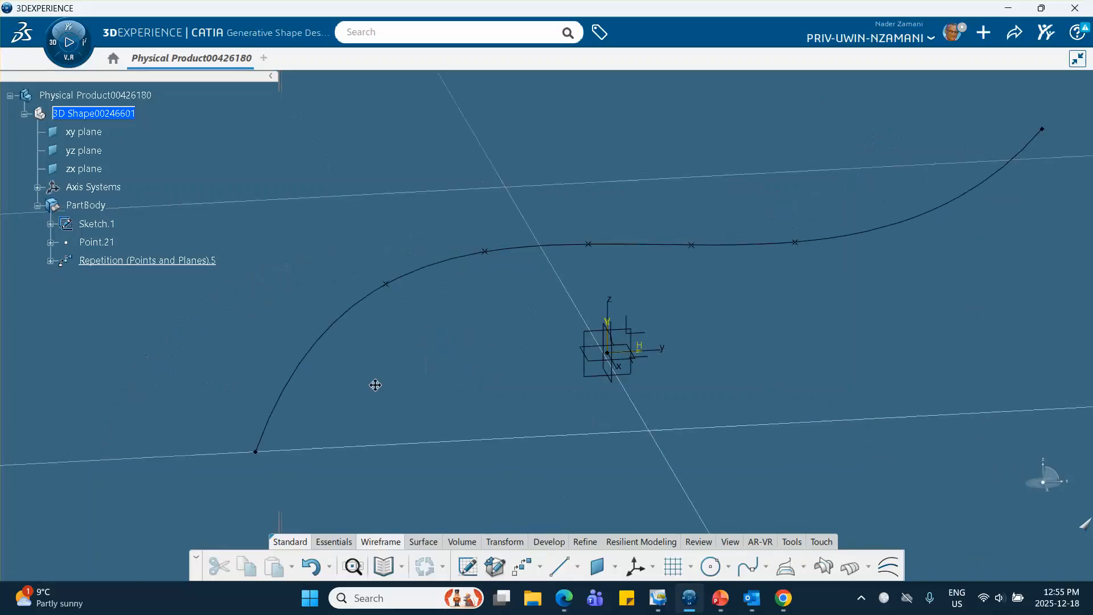
left_click(51, 261)
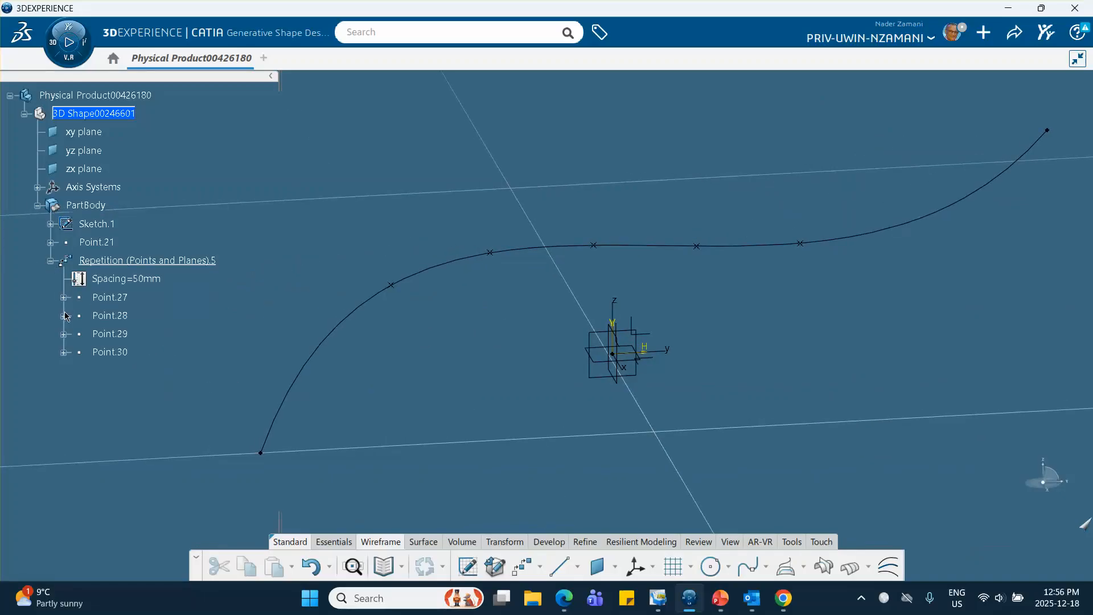
left_click(64, 297)
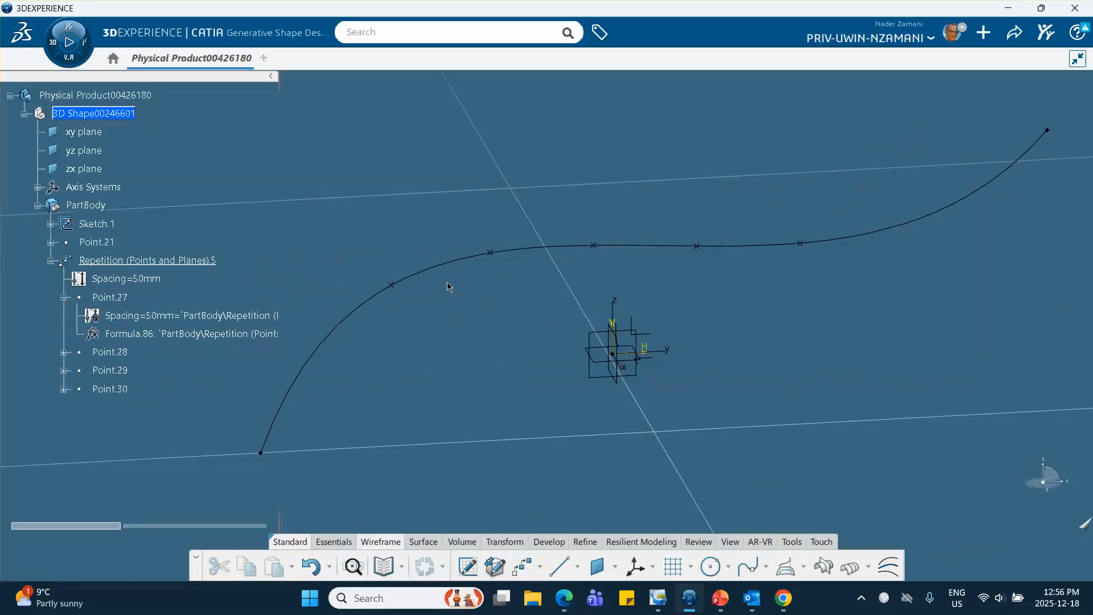
double_click(147, 316)
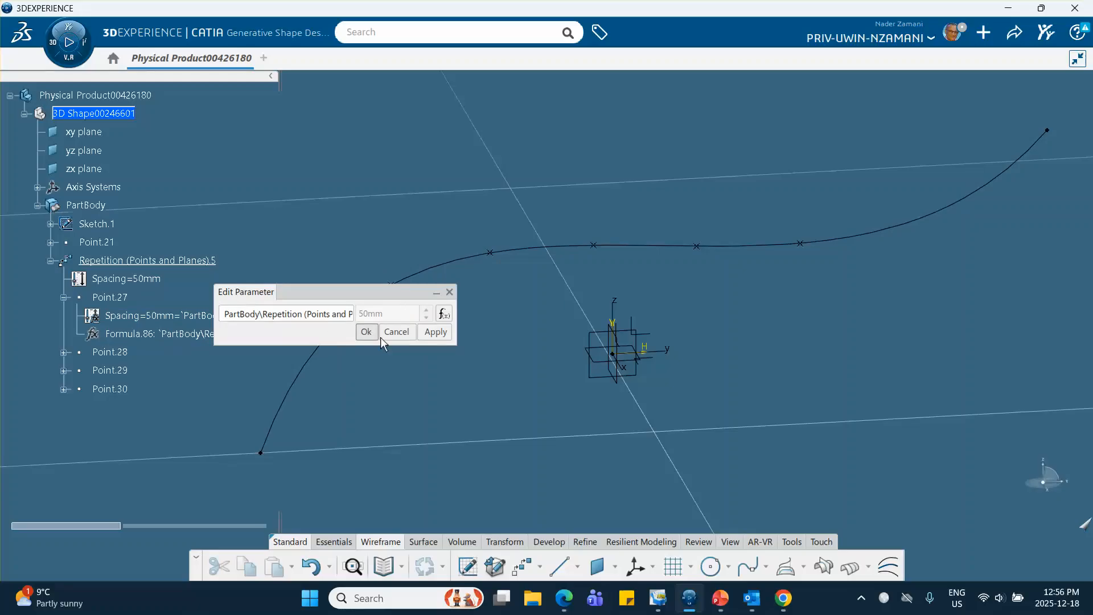
left_click(396, 332)
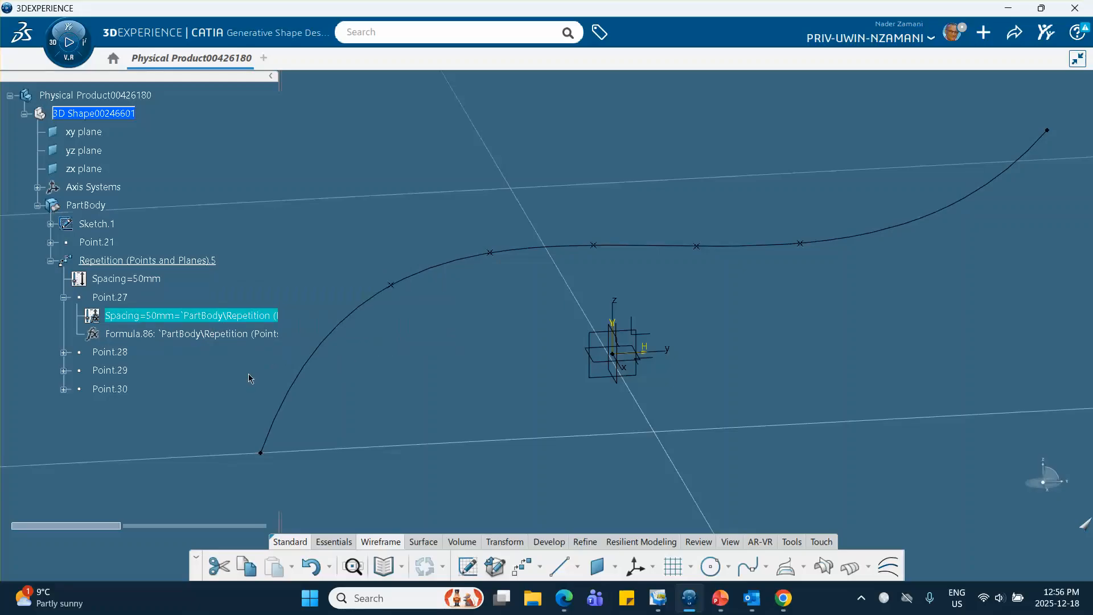
double_click(198, 317)
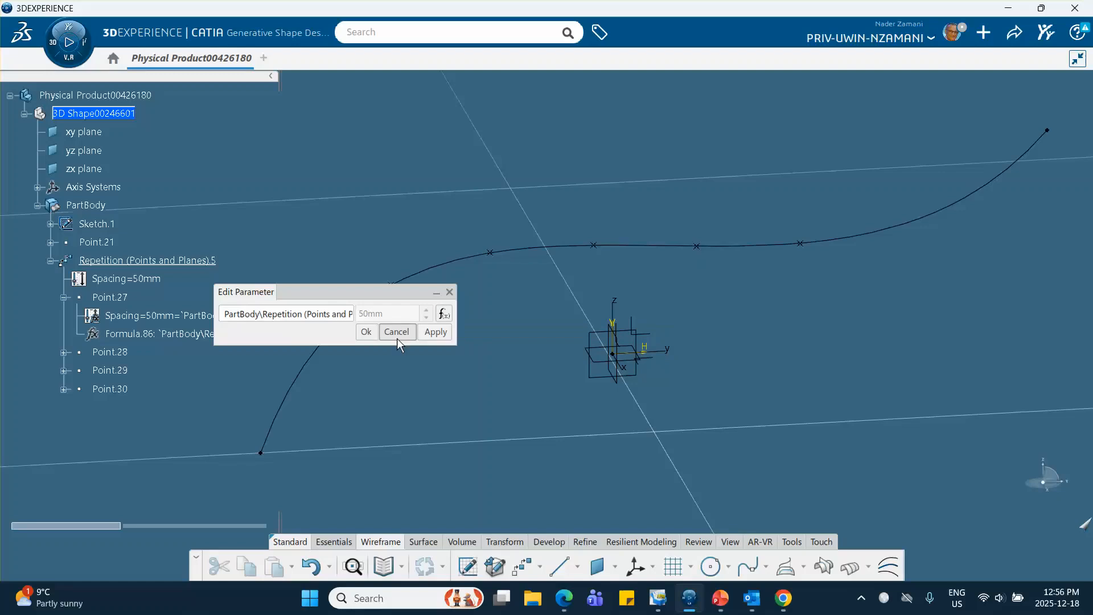
left_click(366, 331)
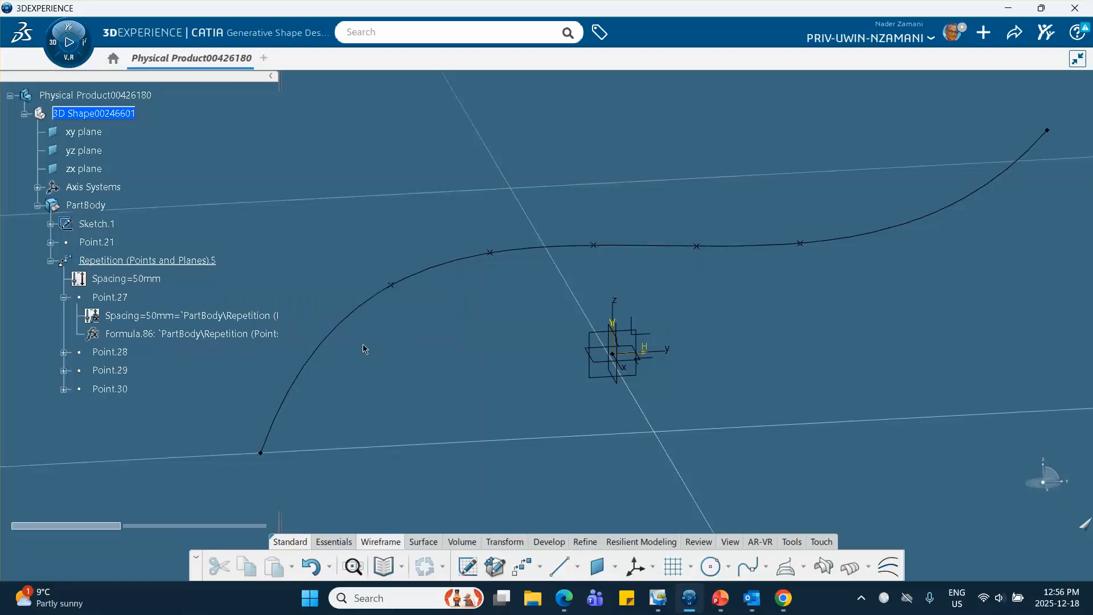
double_click(190, 336)
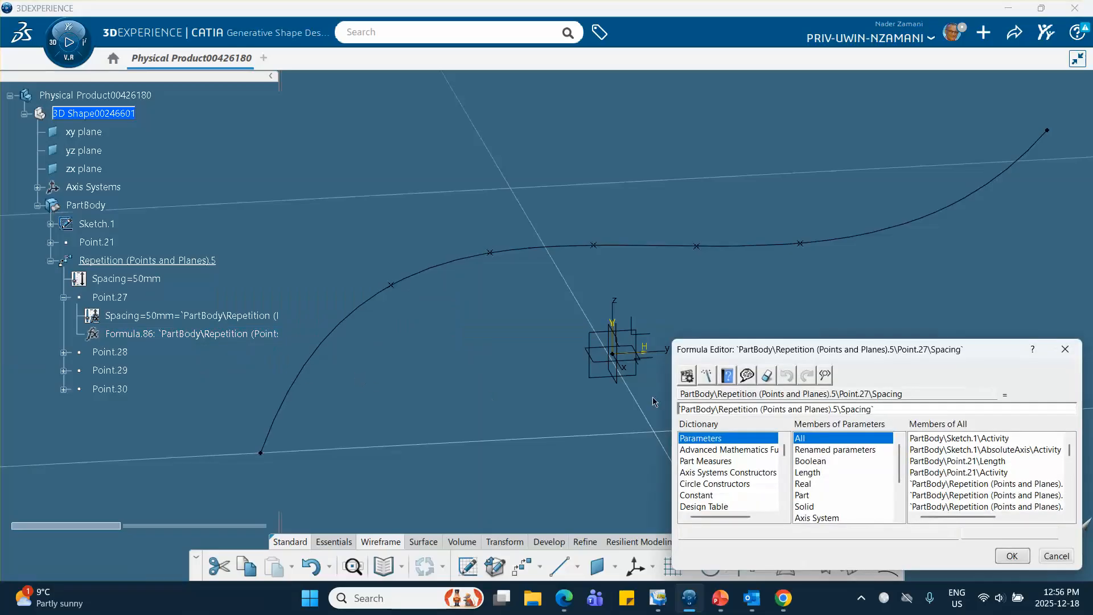
left_click(1065, 349)
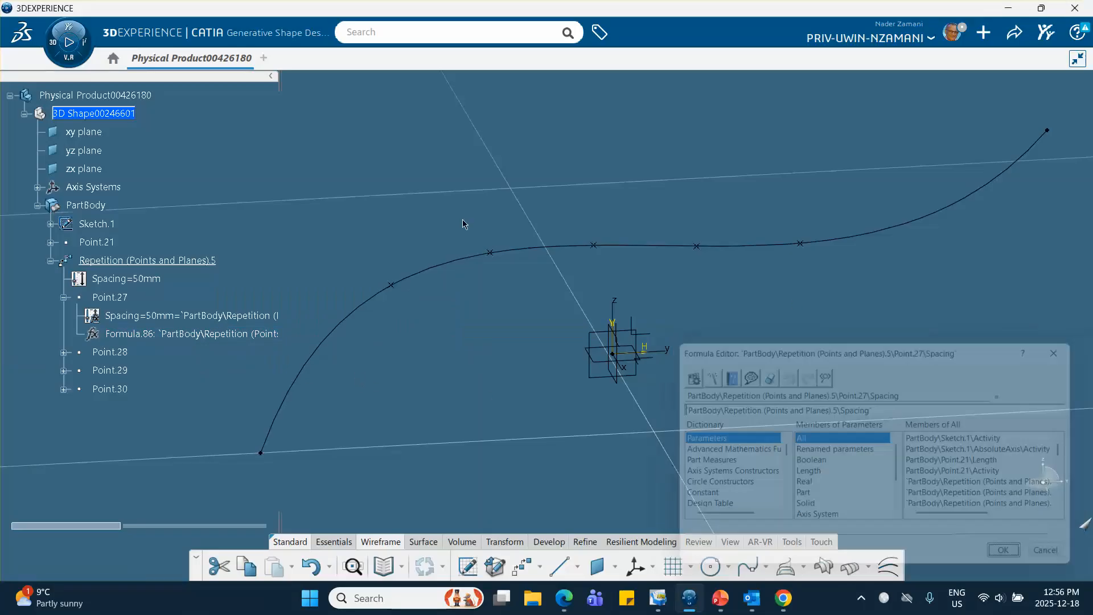
Delete the existing Absolute repetition, and start a new points repetition on the spline with Point.21 as first point, directed towards the upper end
right_click(162, 262)
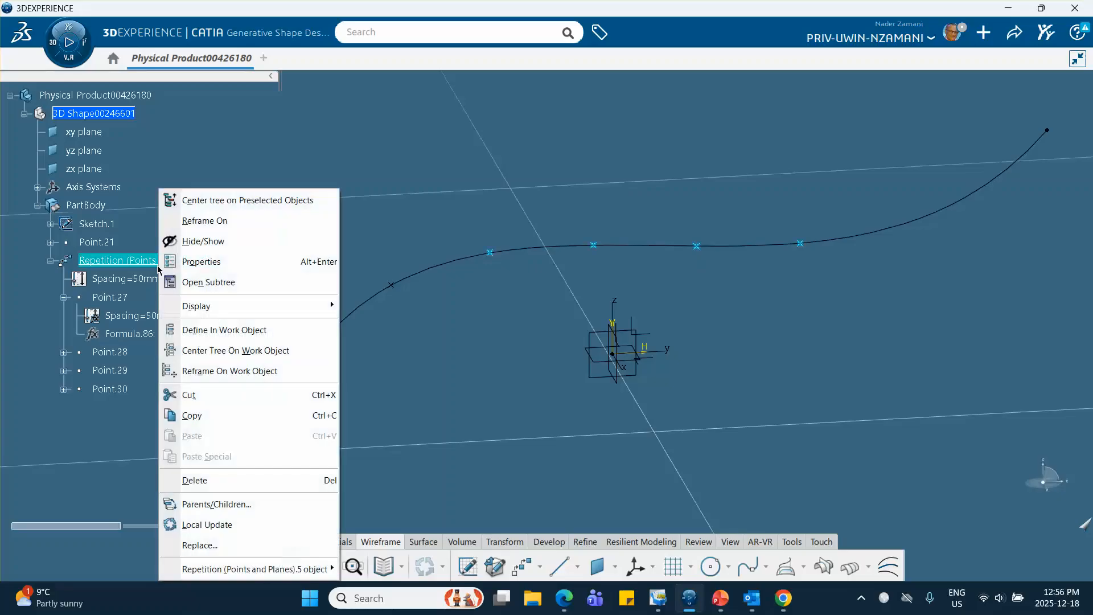
left_click(200, 485)
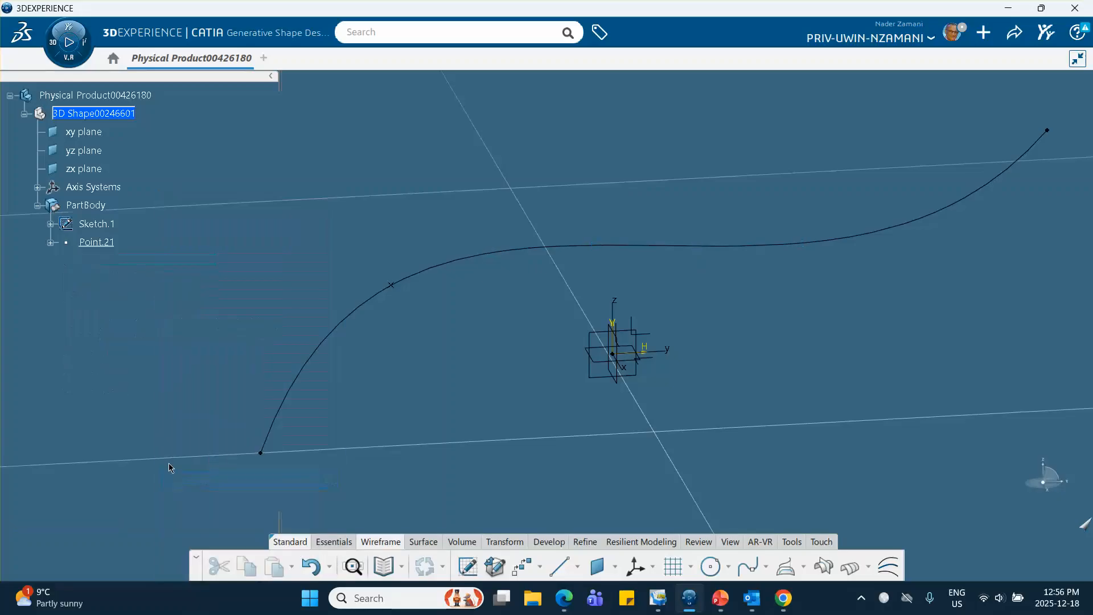
left_click(520, 568)
middle_click_drag(512, 371, 381, 344)
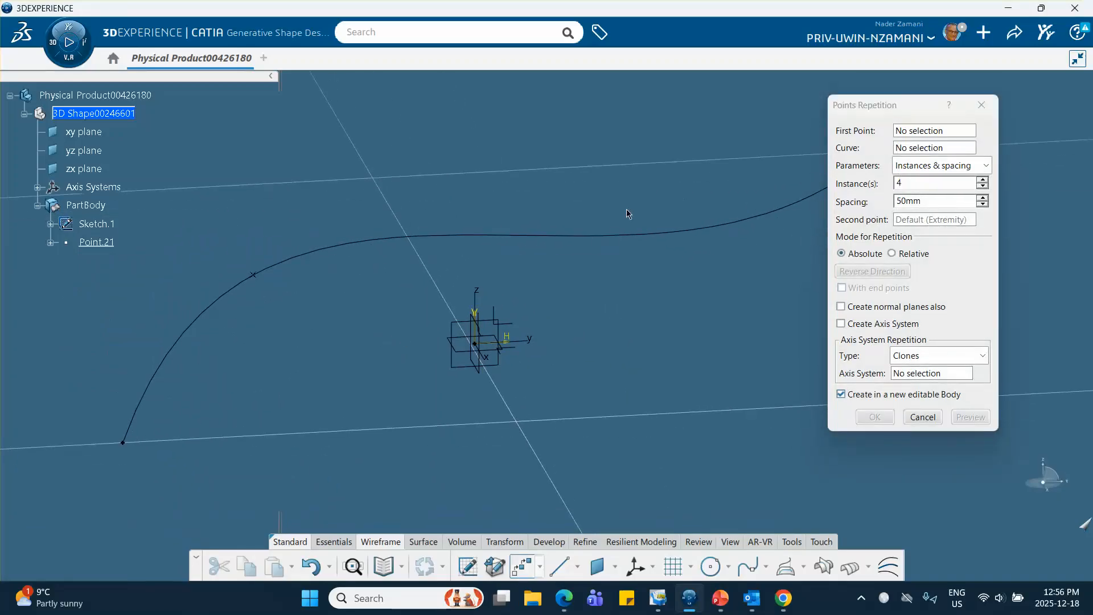
left_click(613, 235)
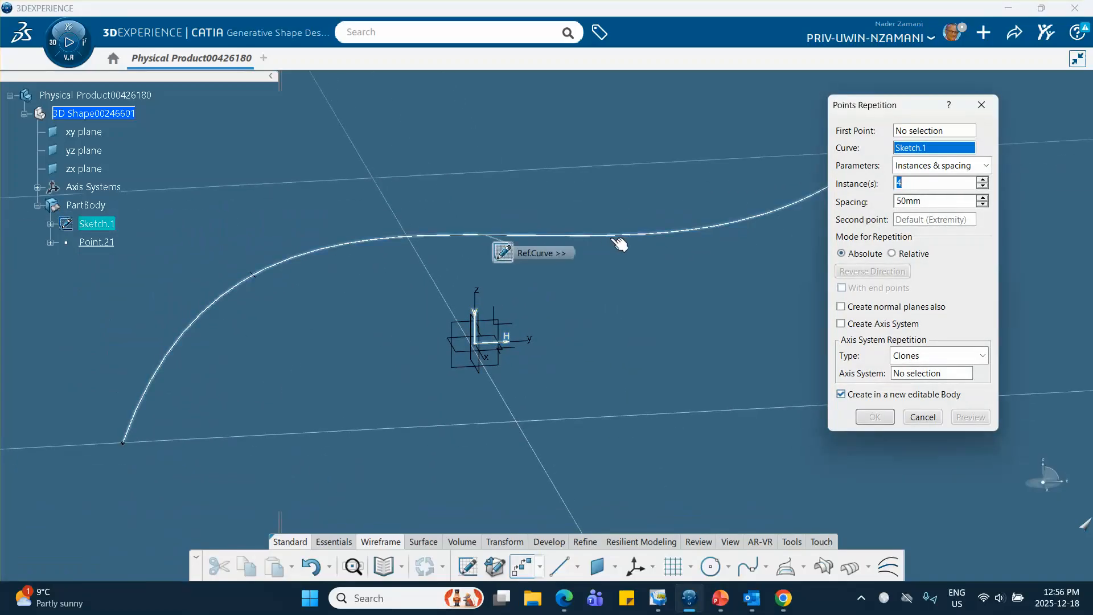
left_click(912, 131)
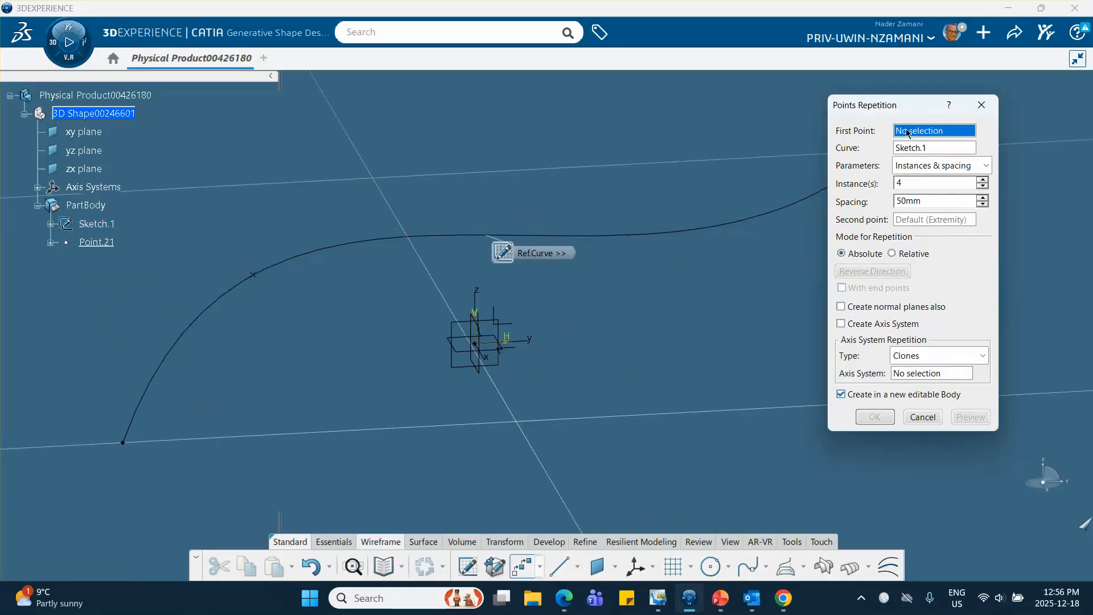
left_click(256, 277)
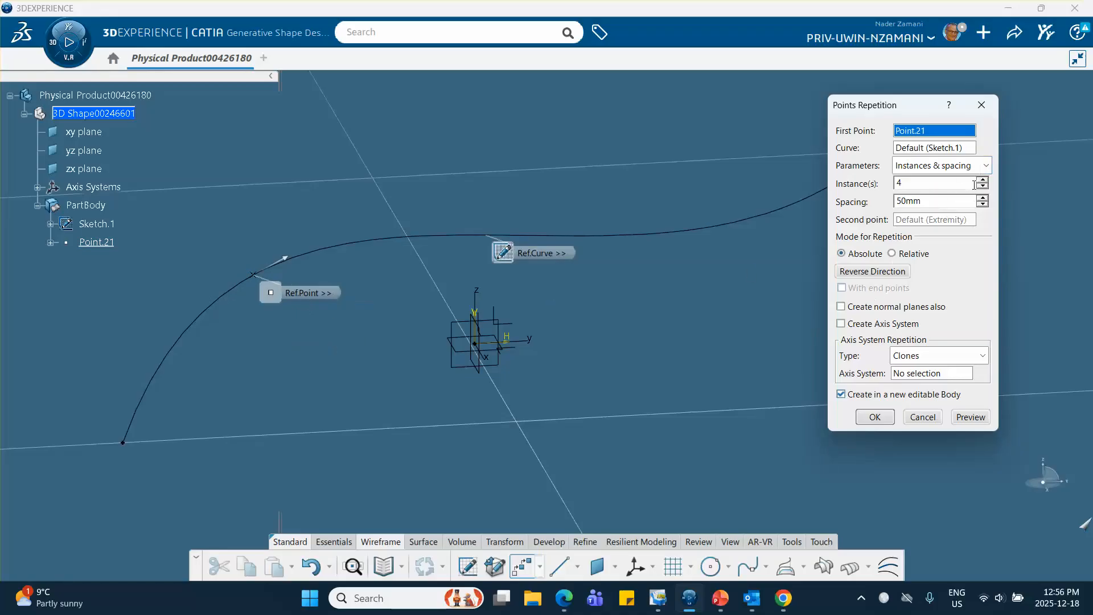
Create the repetition by Instances & spacing with 4 instances, 50 mm spacing and Relative mode
left_click(984, 166)
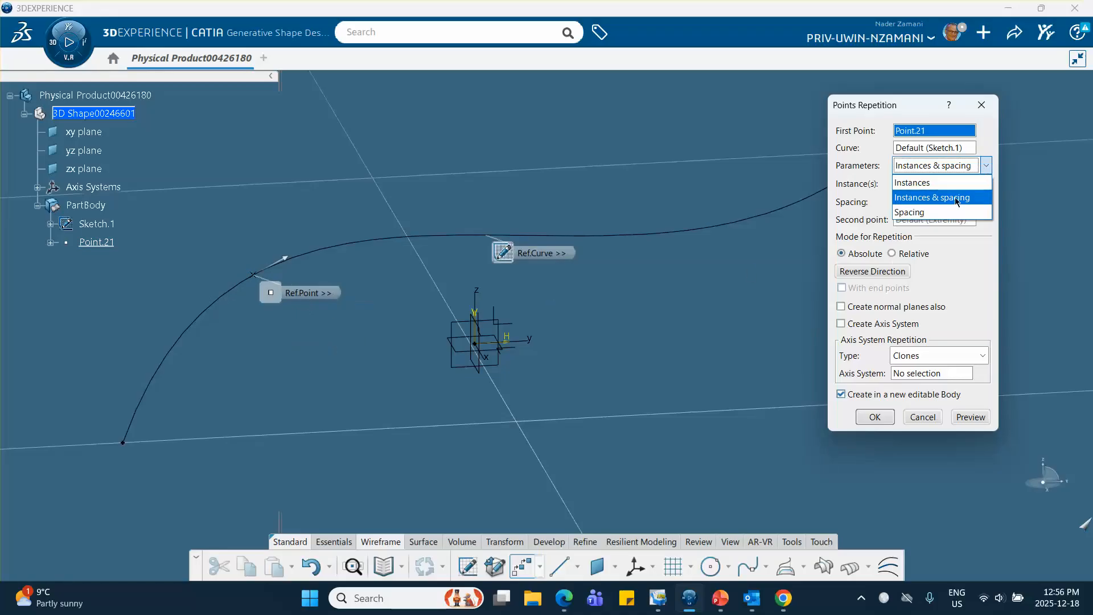
left_click(932, 197)
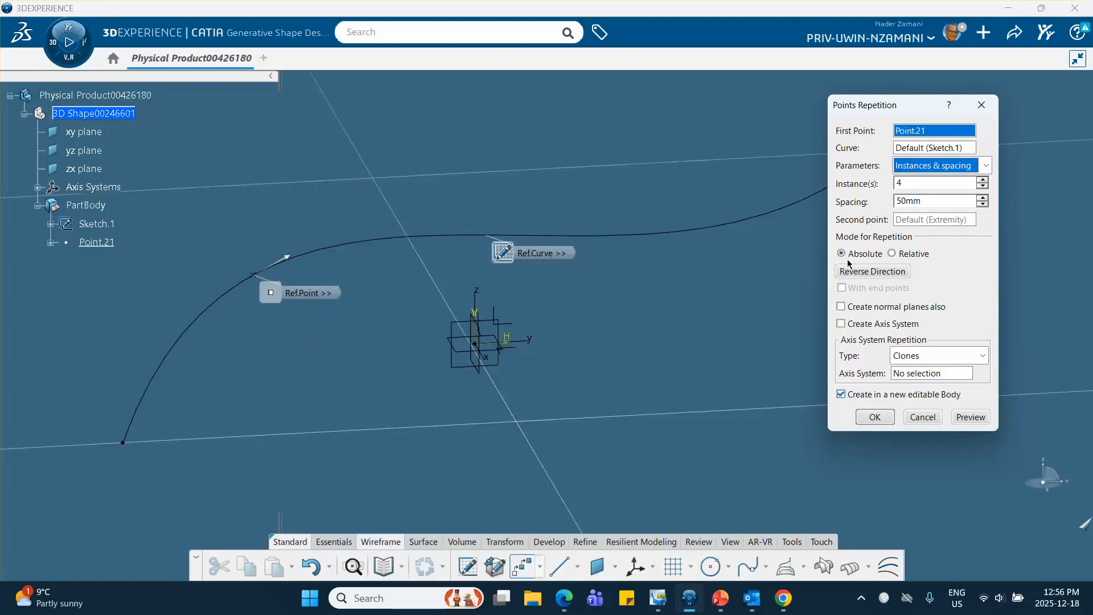
left_click(892, 255)
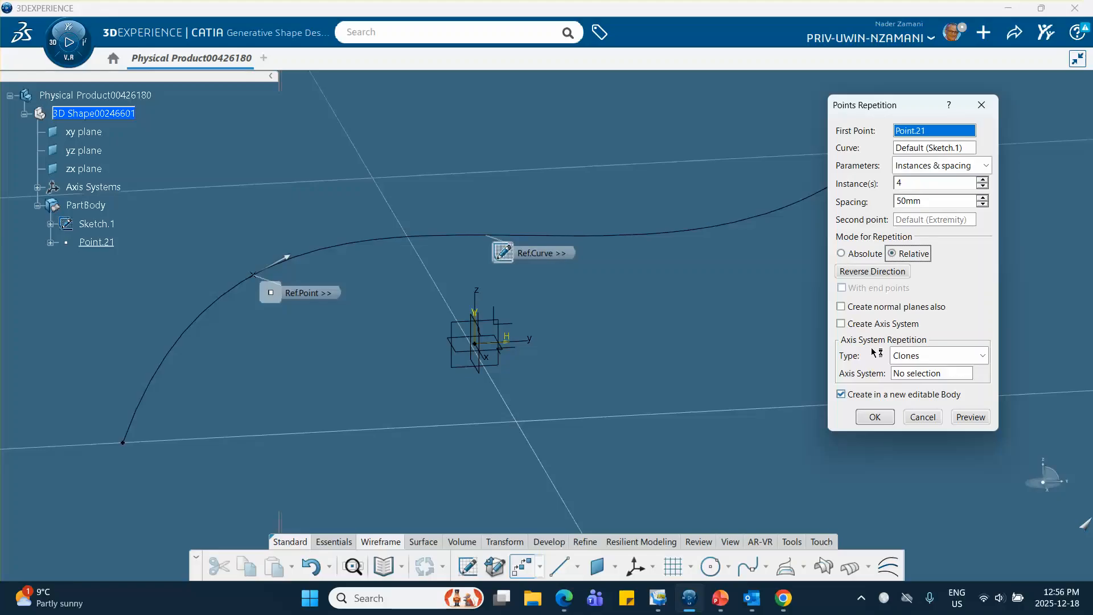
left_click(881, 416)
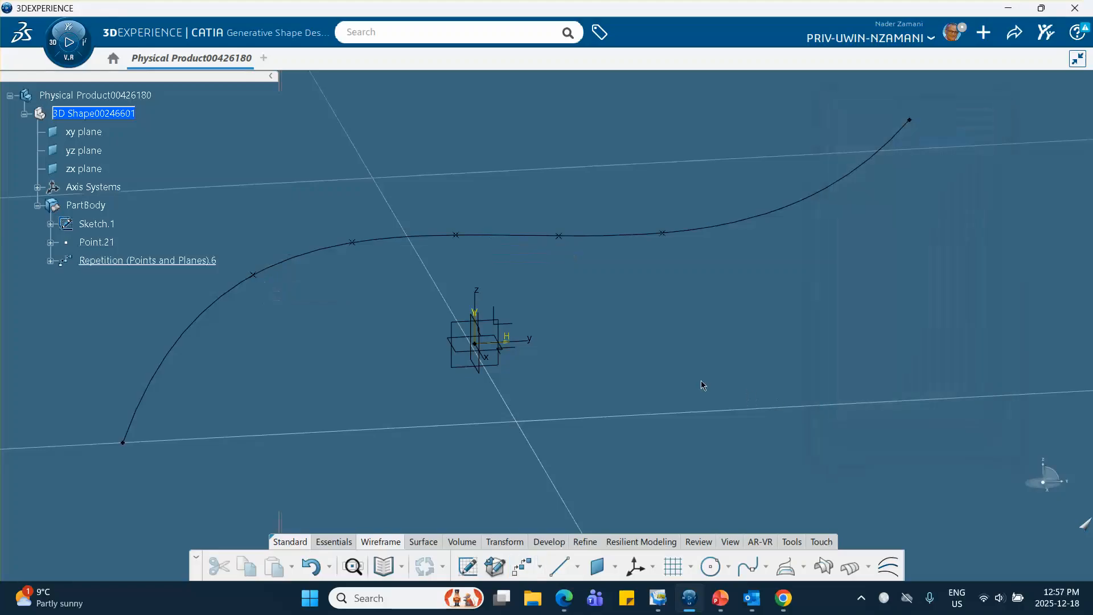
Examine the spacing parameter of the Relative repetition's first point, Point.31
middle_click_drag(582, 333, 702, 345)
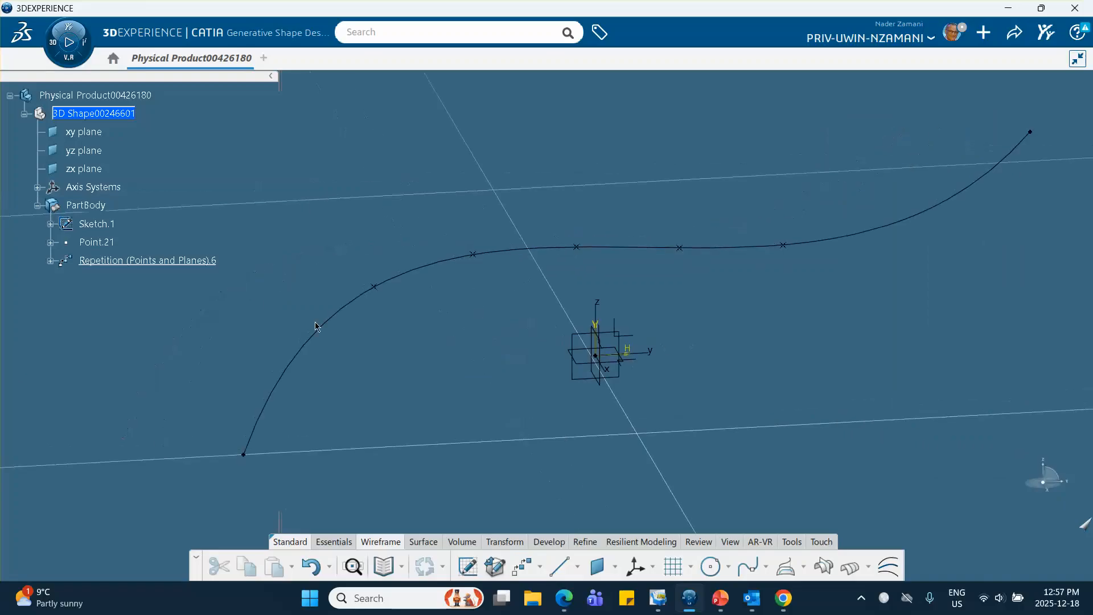
left_click(51, 261)
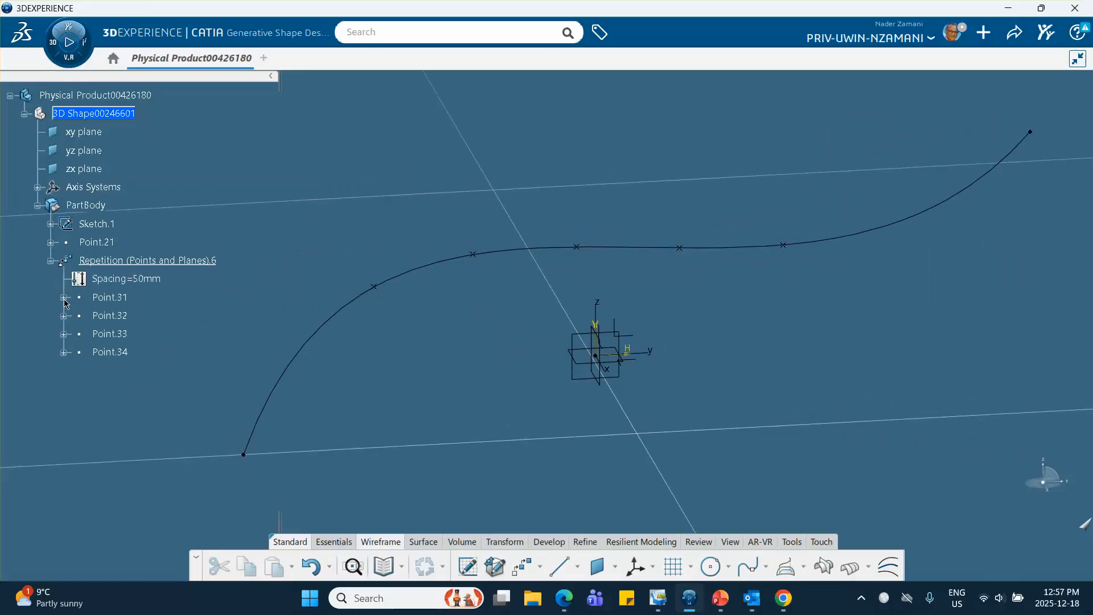
left_click(64, 297)
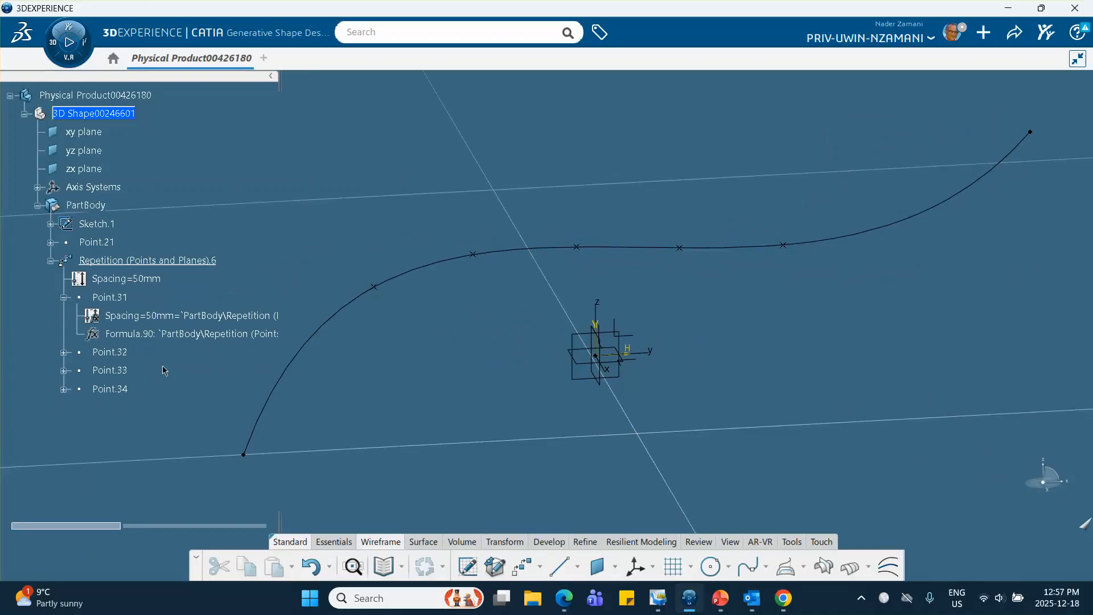
double_click(125, 316)
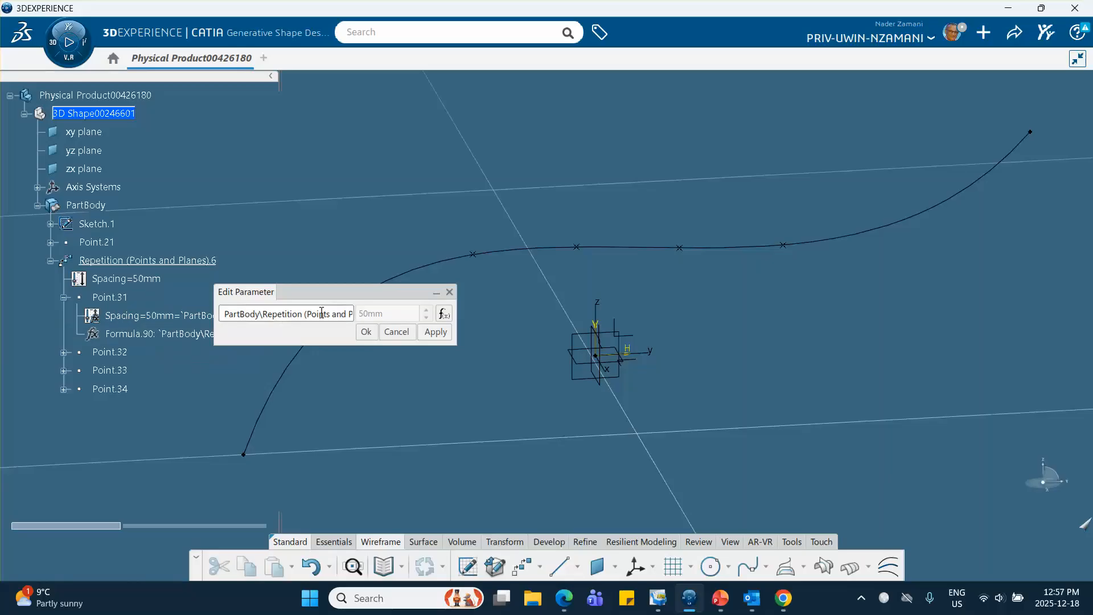
left_click(404, 334)
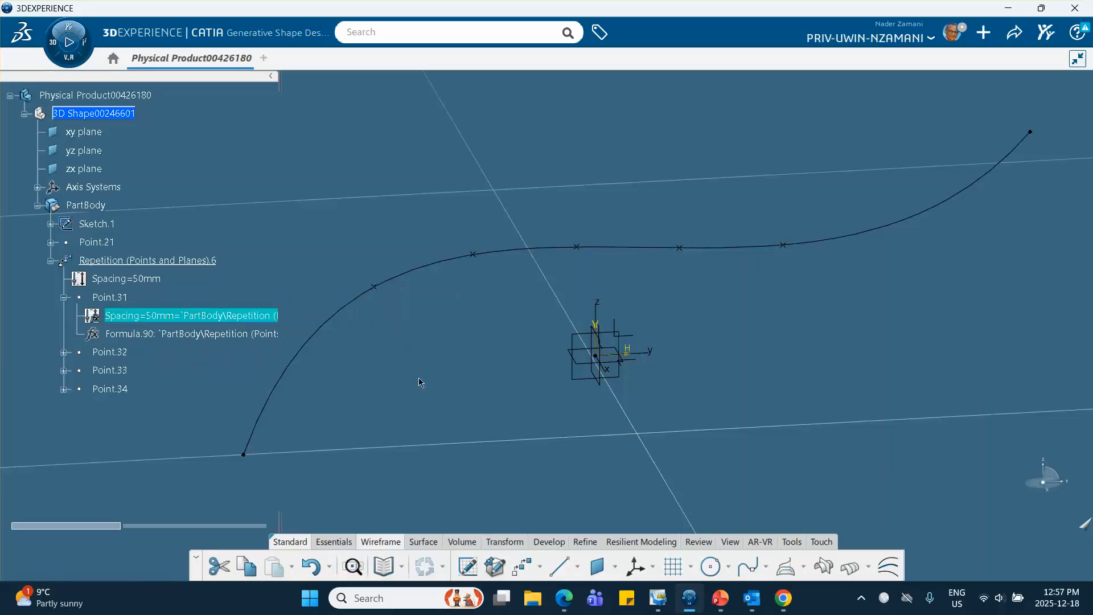
Delete the Relative repetition and start a new points repetition on the spline with Point.21 as first point
right_click(169, 269)
left_click(219, 480)
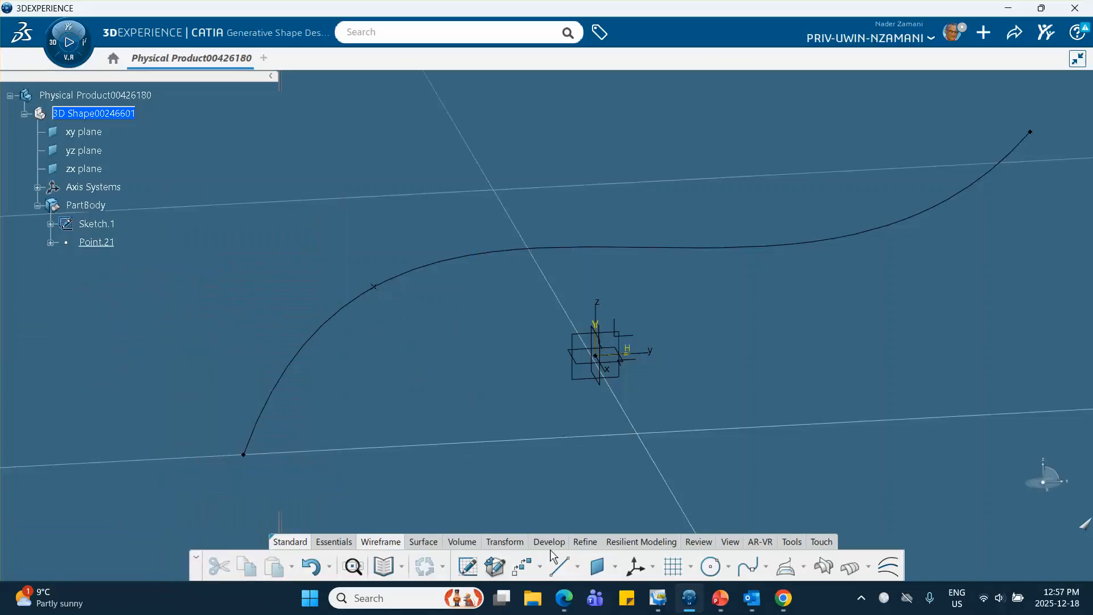
left_click(522, 565)
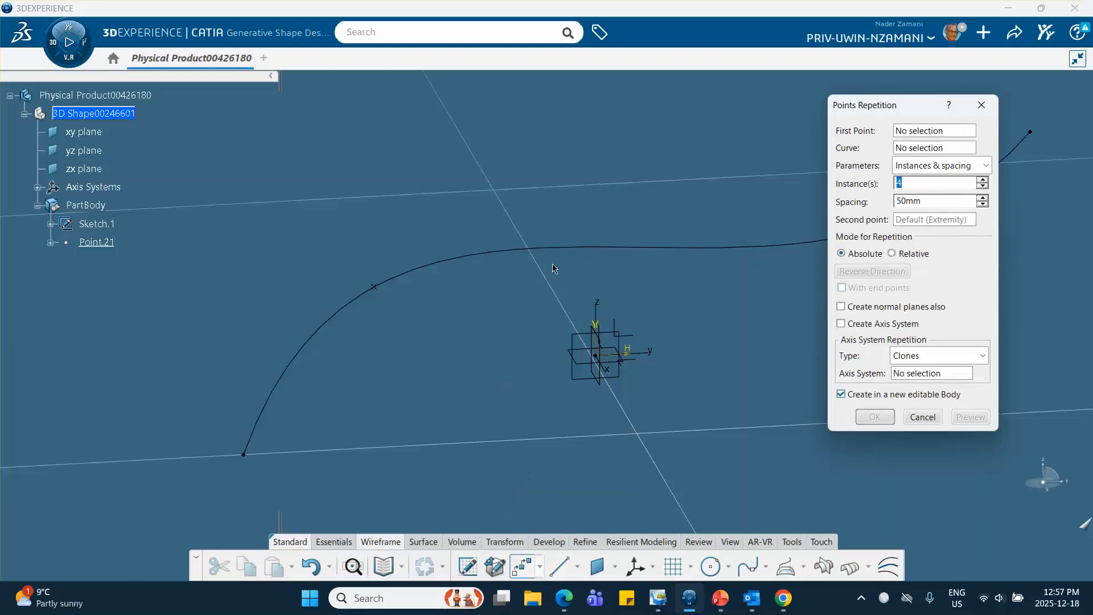
left_click(558, 248)
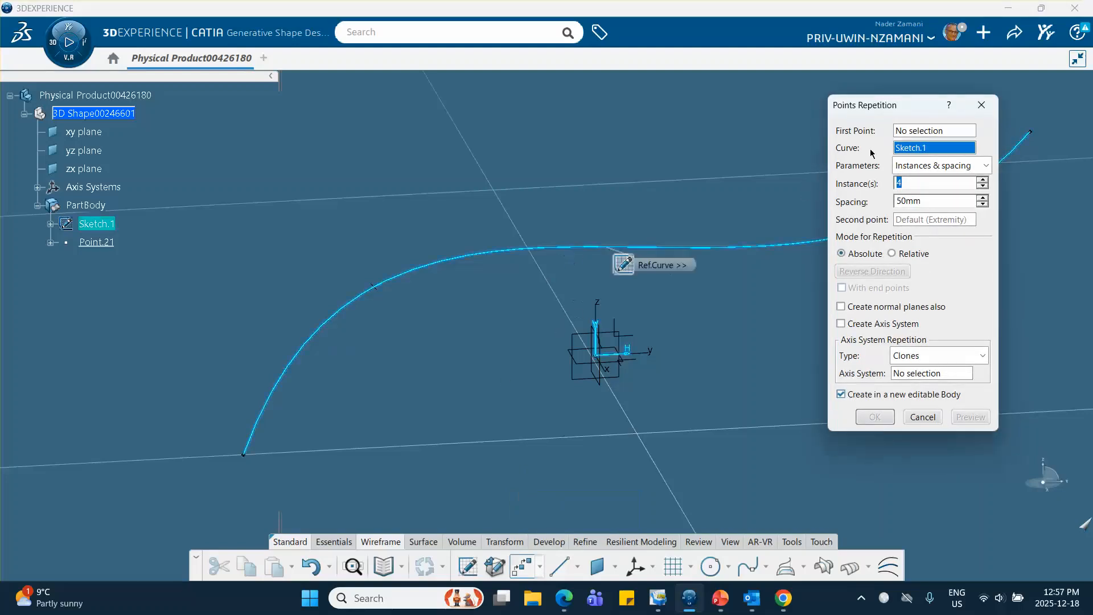
left_click(906, 132)
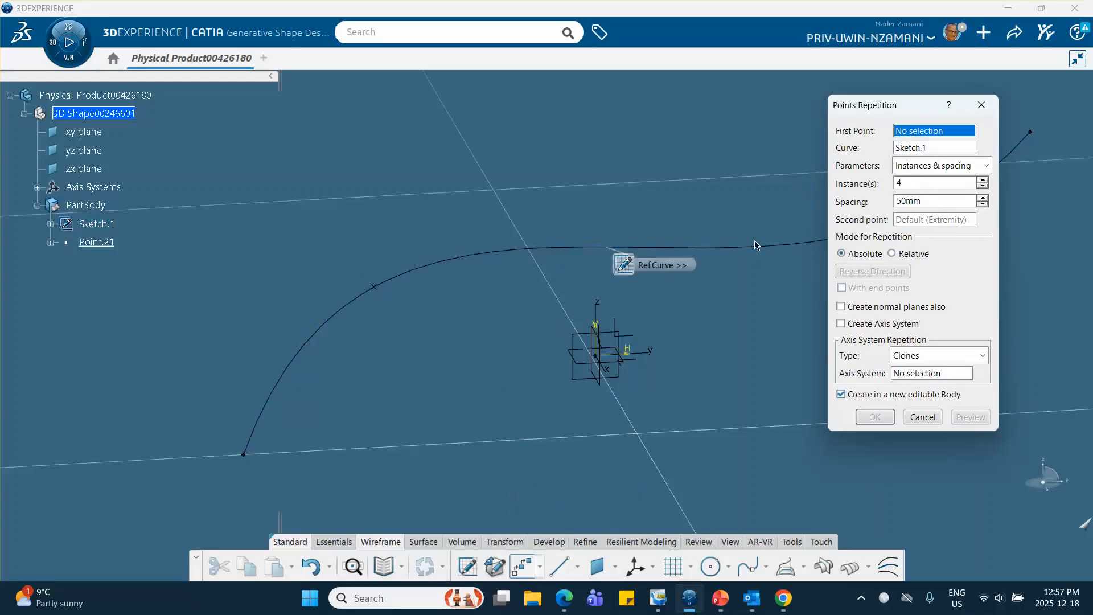
left_click(378, 289)
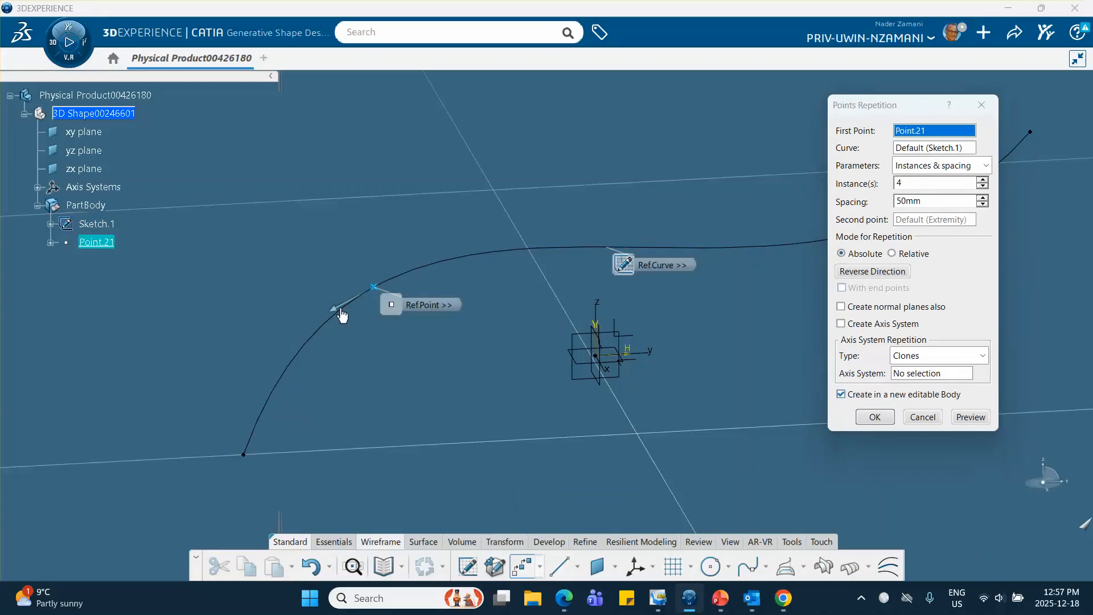
Define the repetition by Spacing only at 50 mm in Absolute mode towards the spline's upper end, preview the points, and create it
left_click(982, 166)
left_click(942, 212)
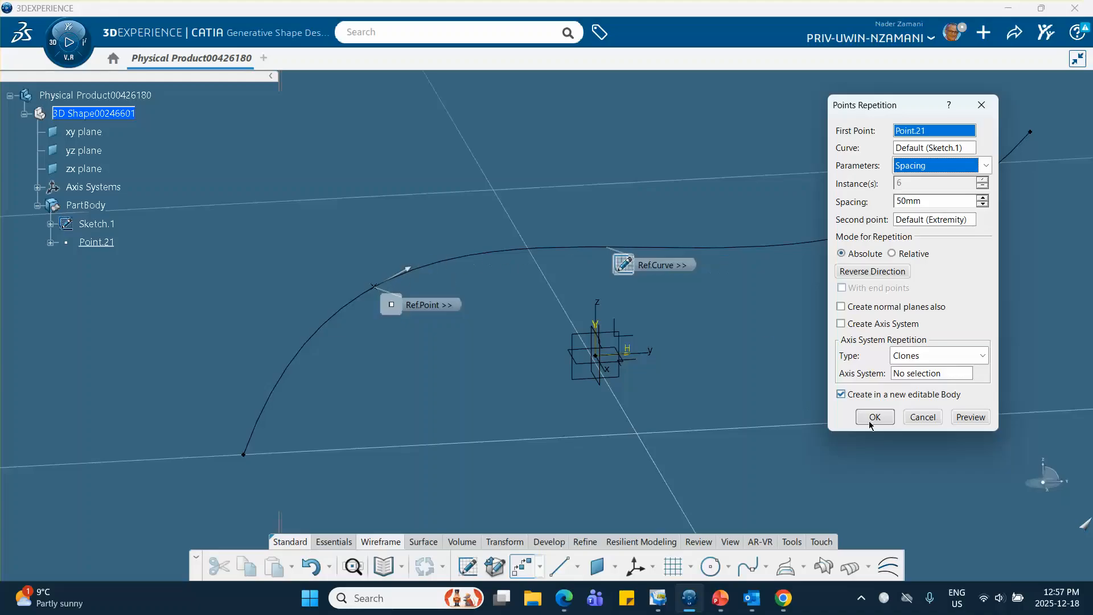
left_click(956, 419)
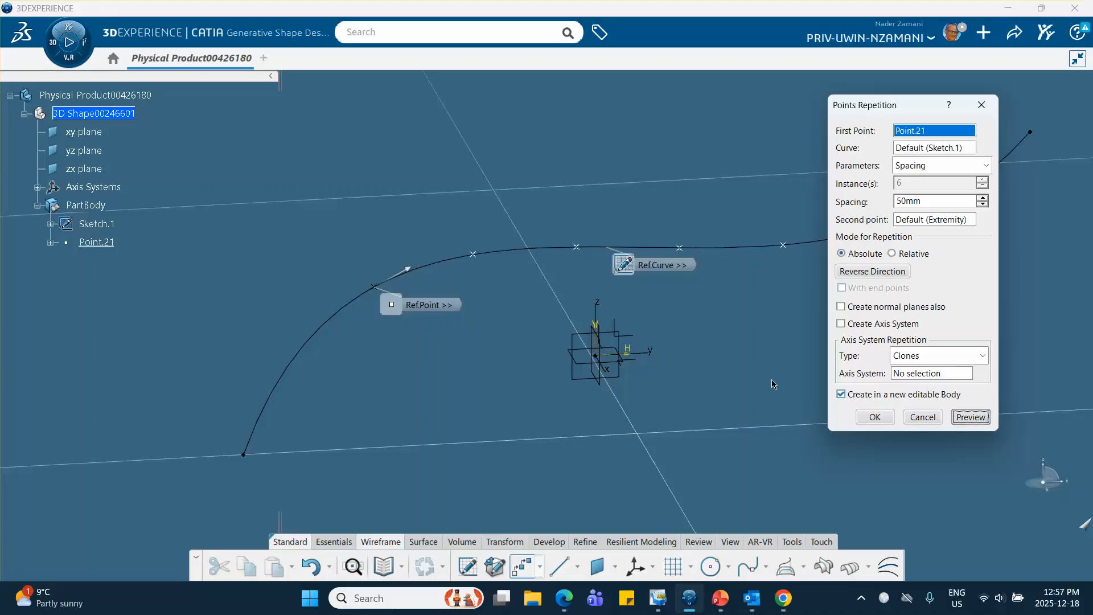
middle_click_drag(773, 380, 585, 352)
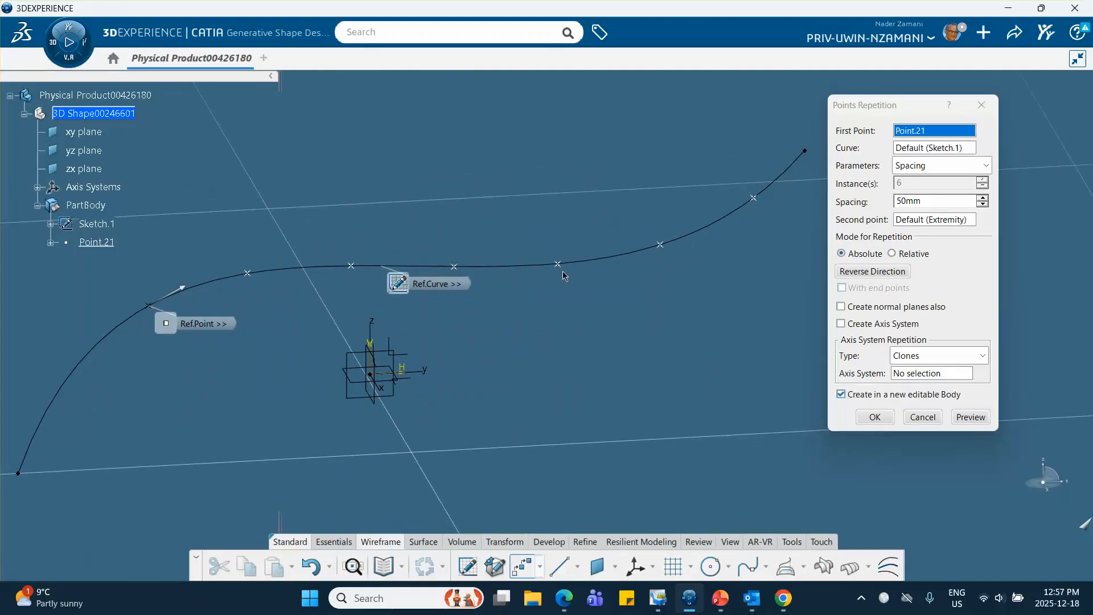
left_click(875, 417)
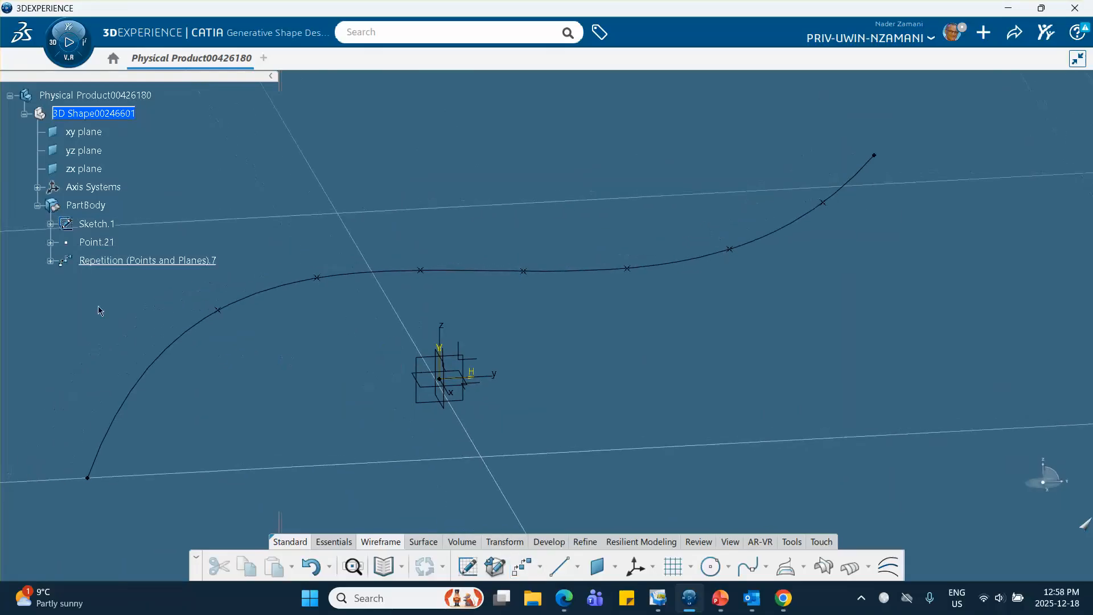
Examine the spacing parameter of the spacing-only repetition's first point, Point.35
left_click(50, 261)
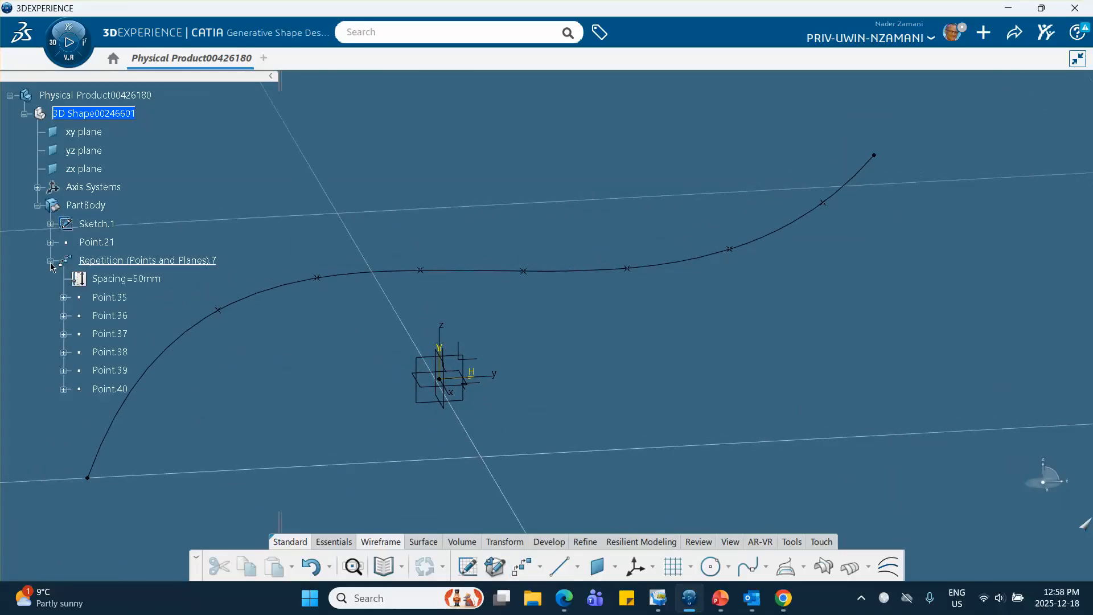
left_click(64, 297)
double_click(168, 316)
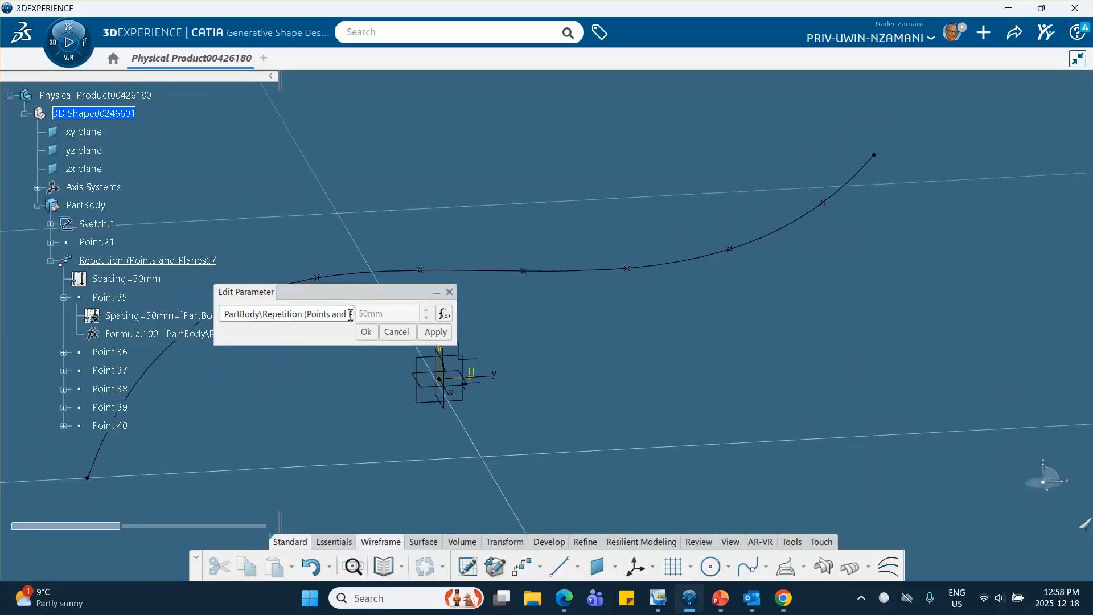
left_click(398, 333)
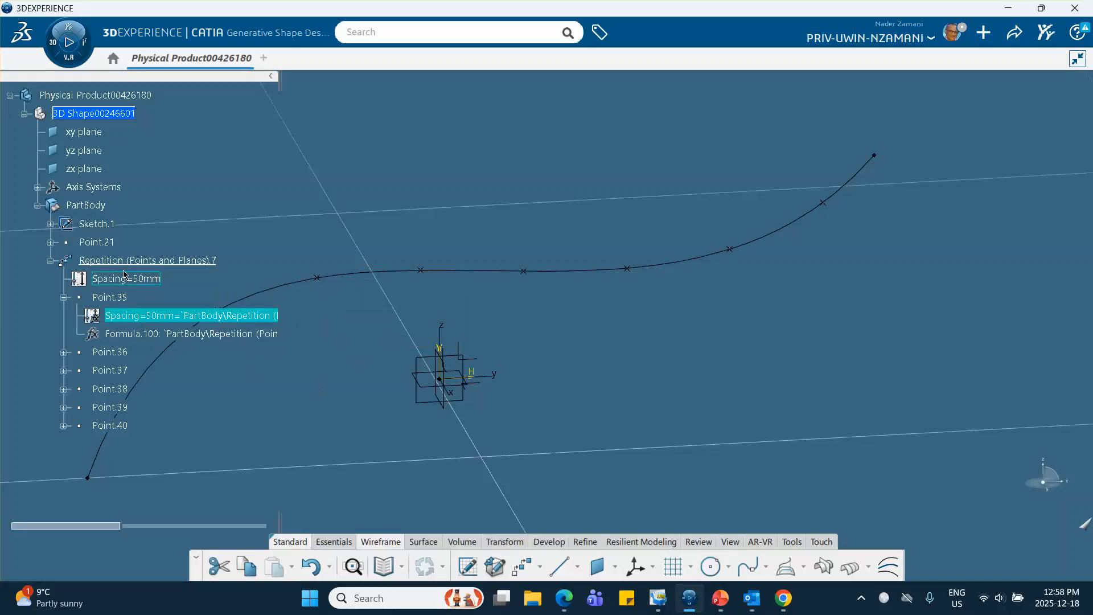
Delete the spacing-only repetition and set up another points repetition on the spline from Point.21 towards the upper end
right_click(141, 265)
left_click(182, 478)
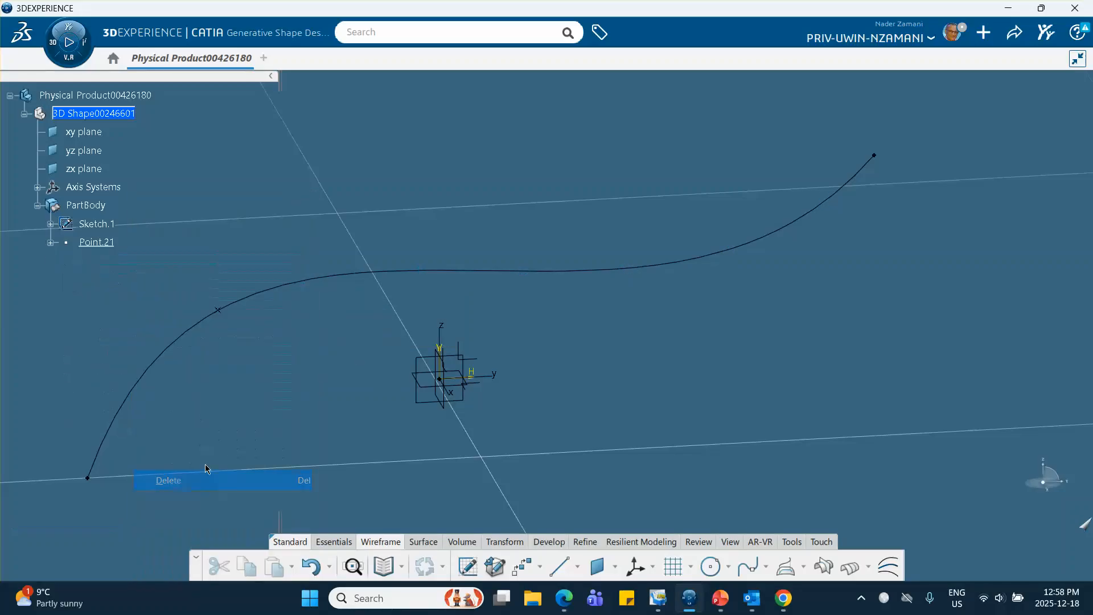
left_click(522, 566)
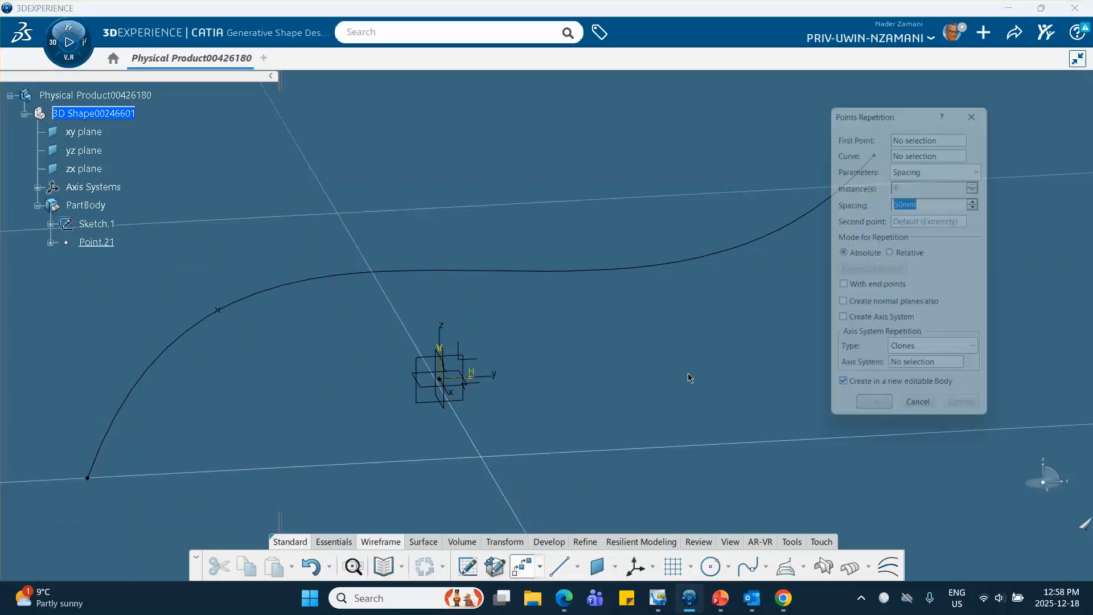
left_click(636, 266)
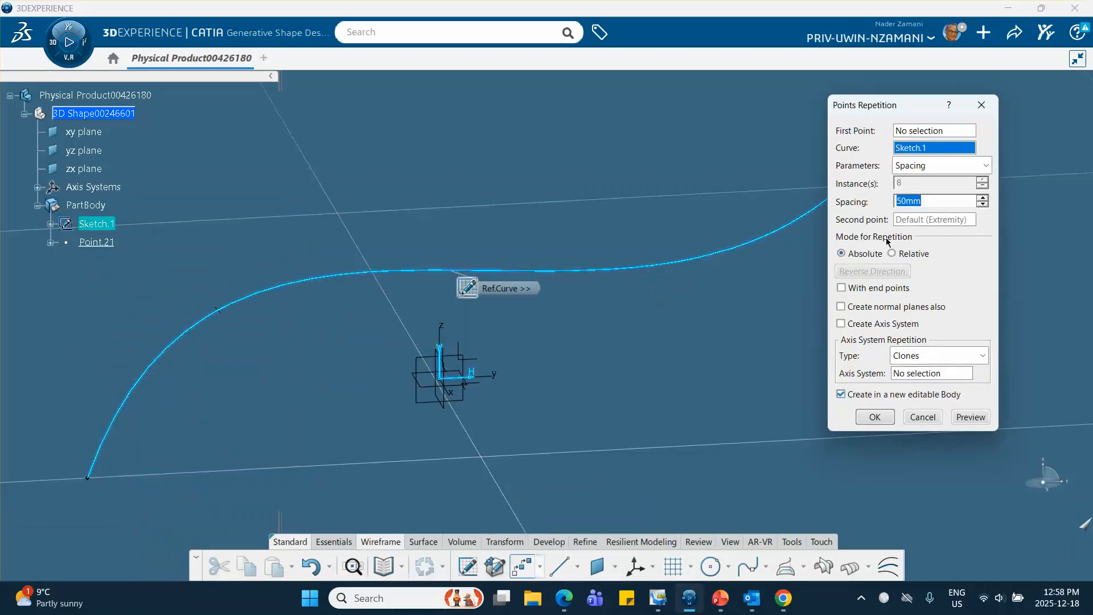
left_click(915, 132)
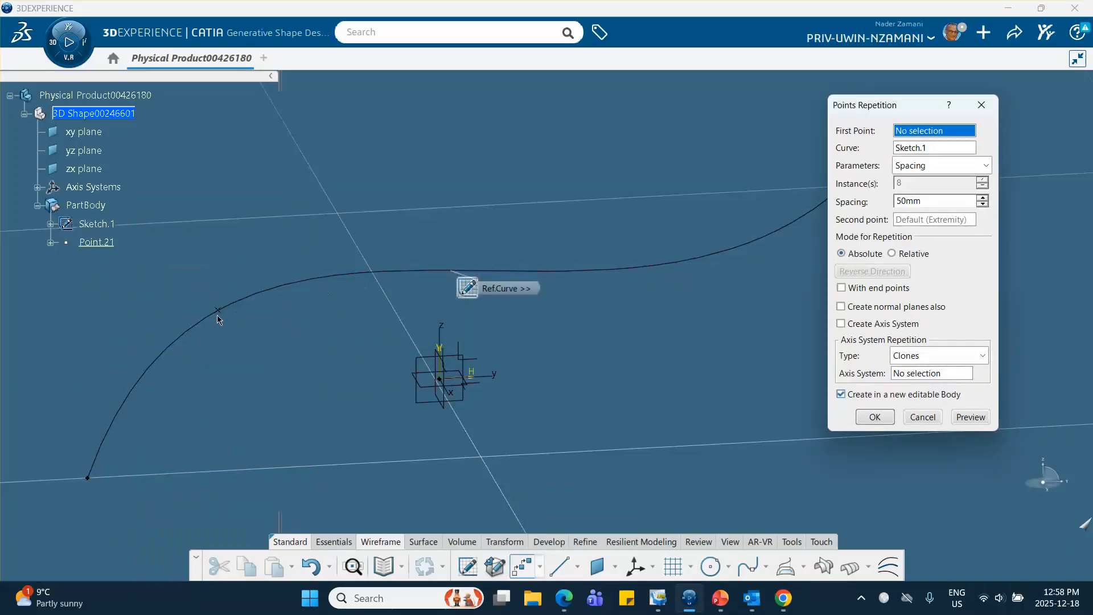
left_click(222, 311)
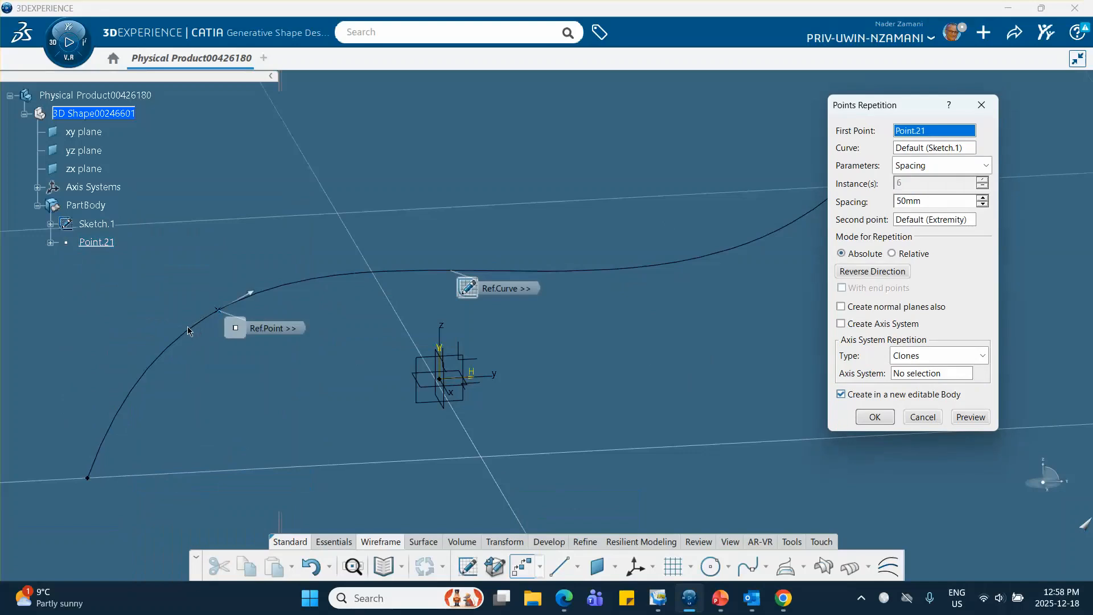
Define the repetition by Spacing only at 50 mm in Relative mode, preview the points, and create it
left_click(982, 166)
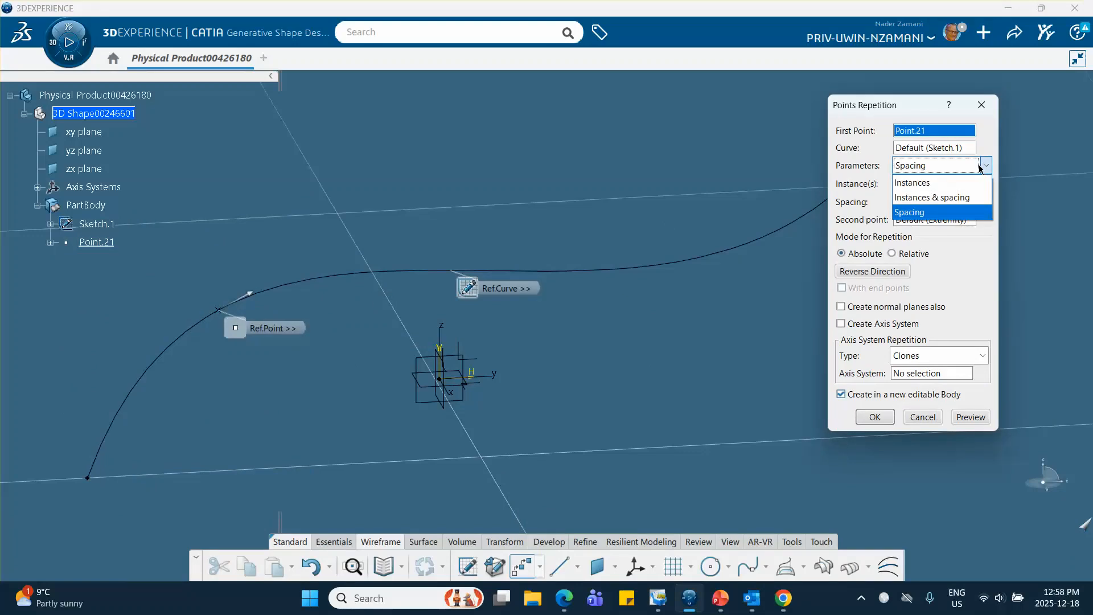
left_click(937, 213)
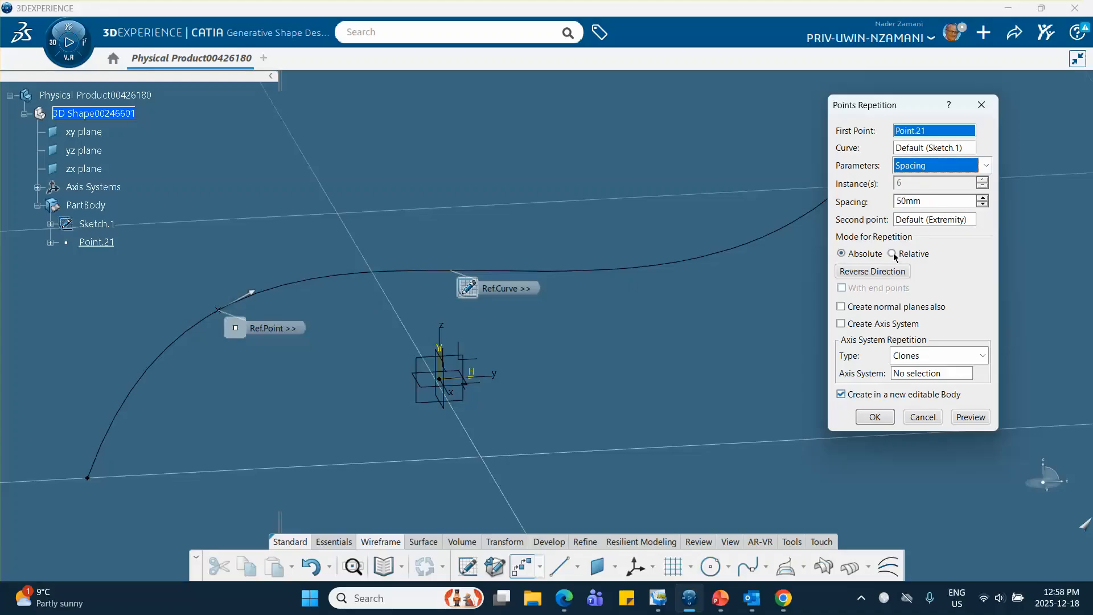
left_click(893, 255)
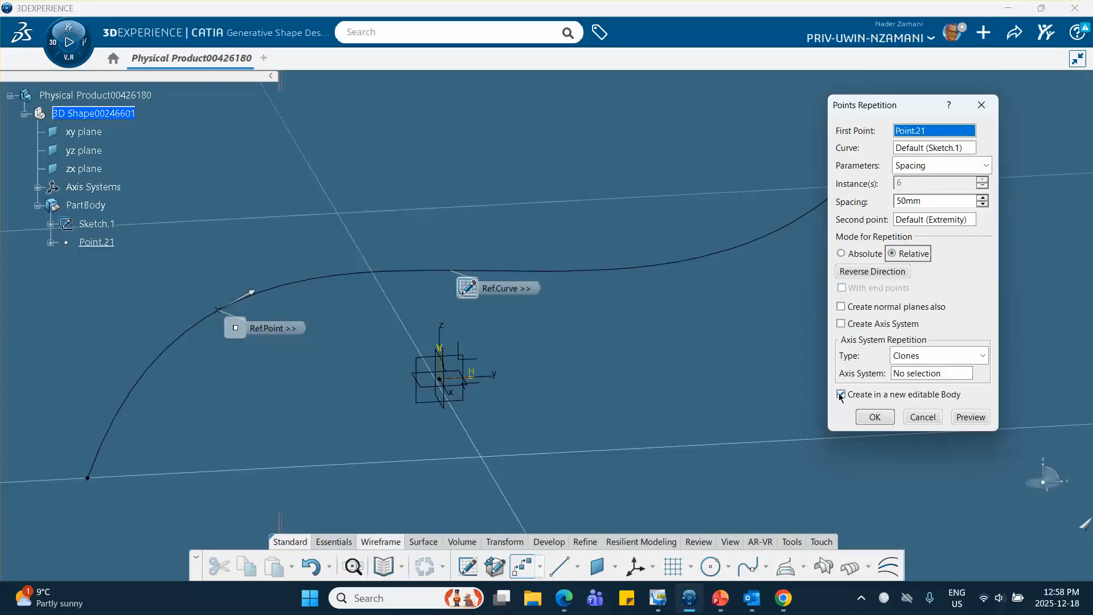
left_click(966, 418)
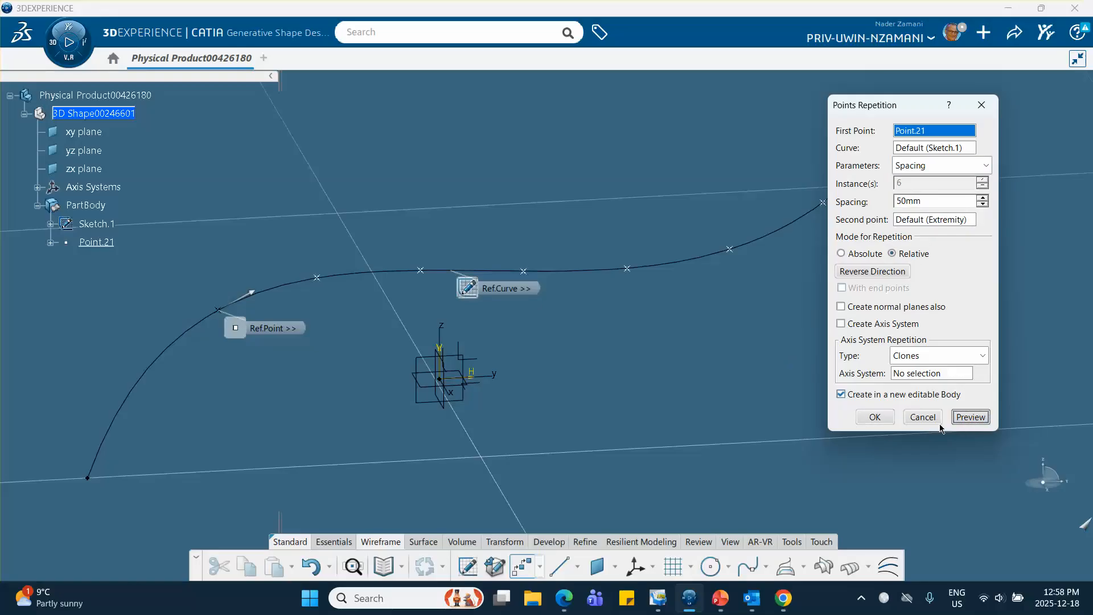
left_click(874, 417)
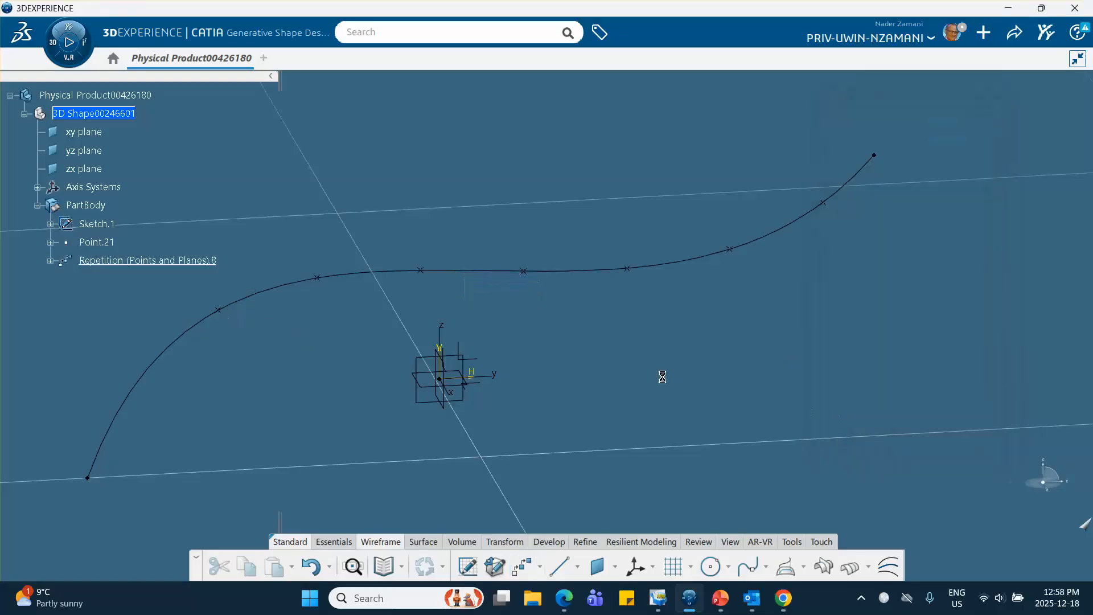
Examine the formula-driven spacing parameter of Point.42, the second point of the new repetition
left_click(51, 261)
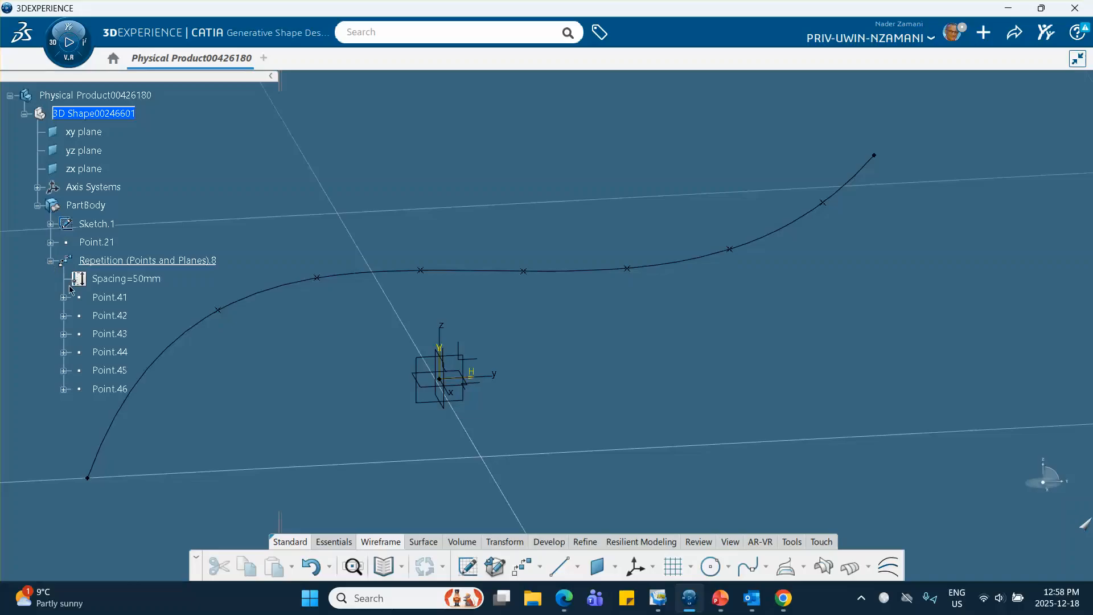
left_click(63, 316)
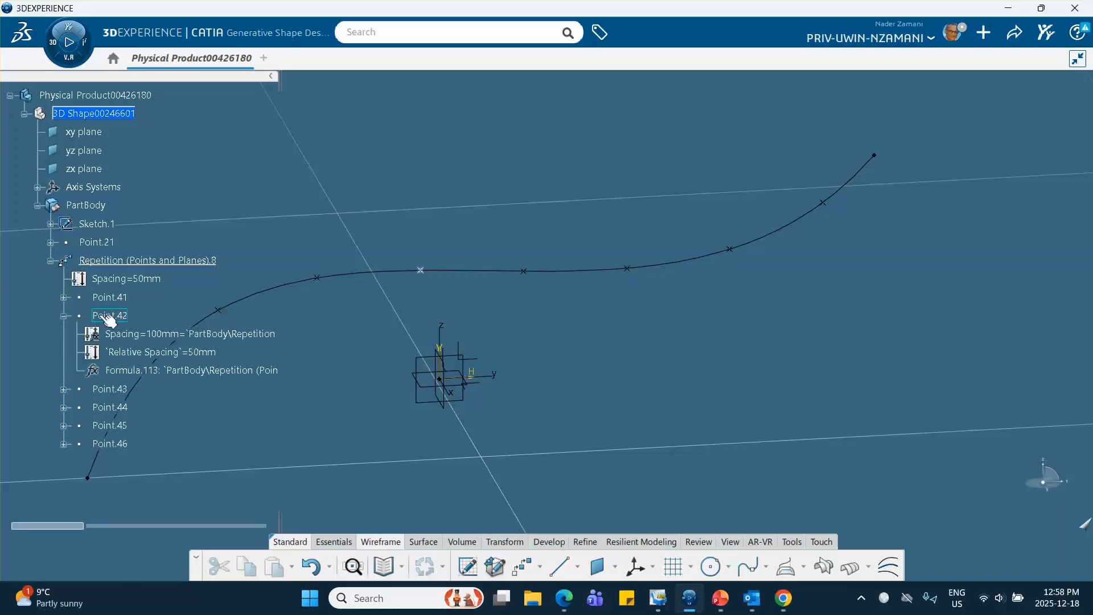
middle_click_drag(292, 340, 388, 276)
double_click(149, 336)
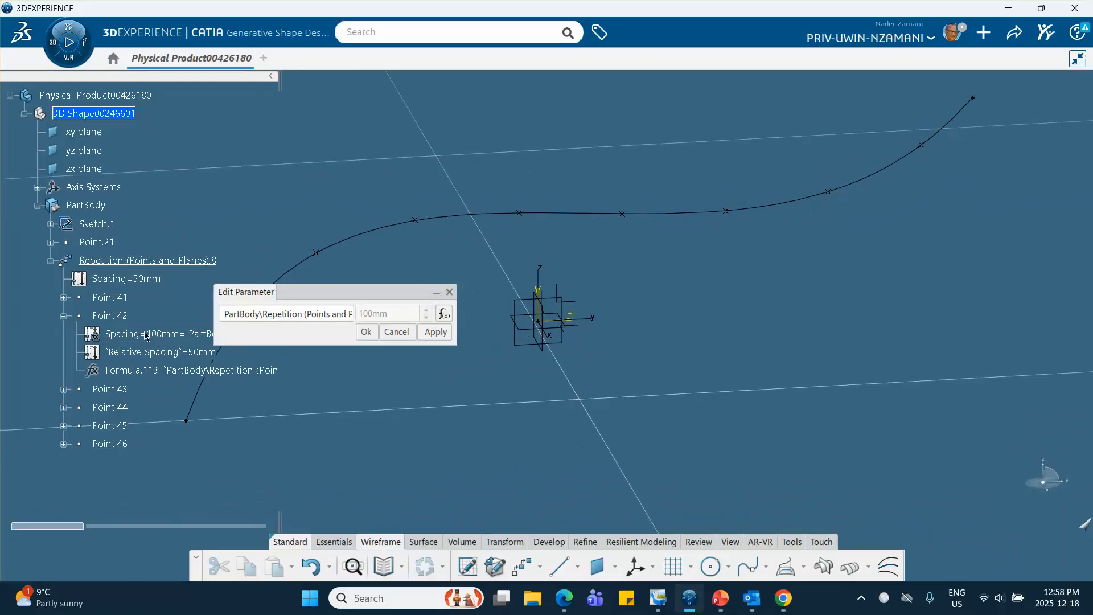
left_click(397, 332)
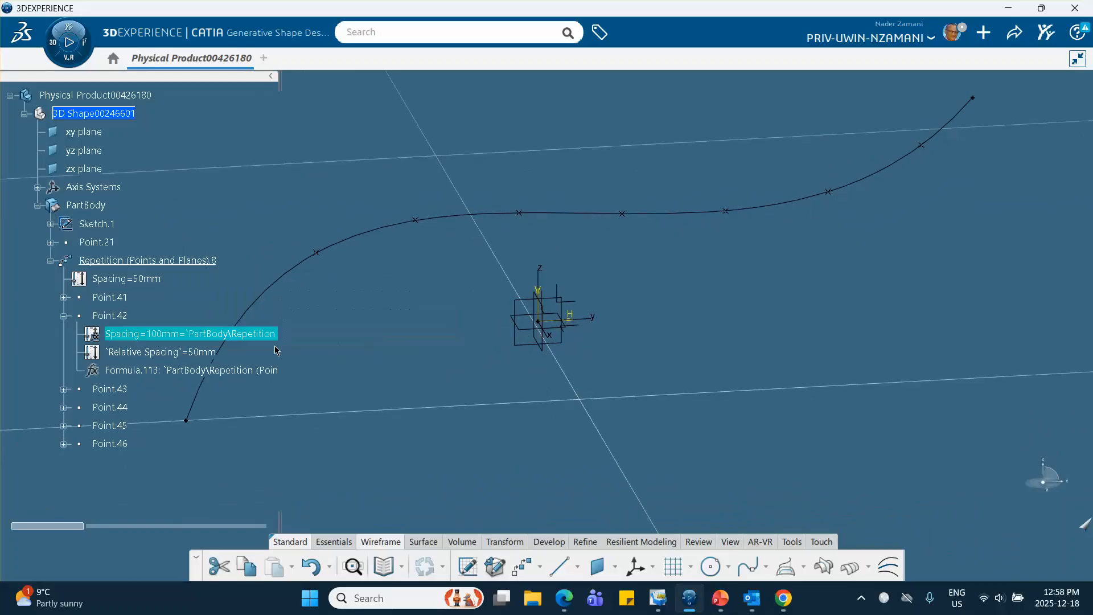
Set the Relative Spacing parameter of Point.42 to 10 mm
double_click(154, 356)
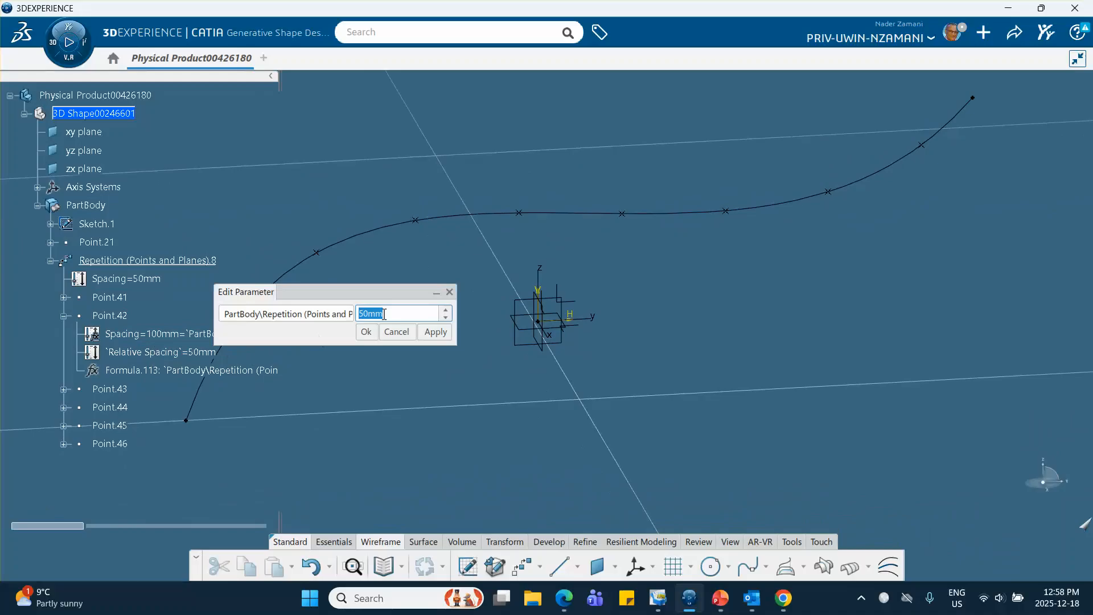
left_click(374, 312)
left_click_drag(356, 292, 528, 381)
middle_click_drag(430, 312, 461, 275)
double_click(560, 404)
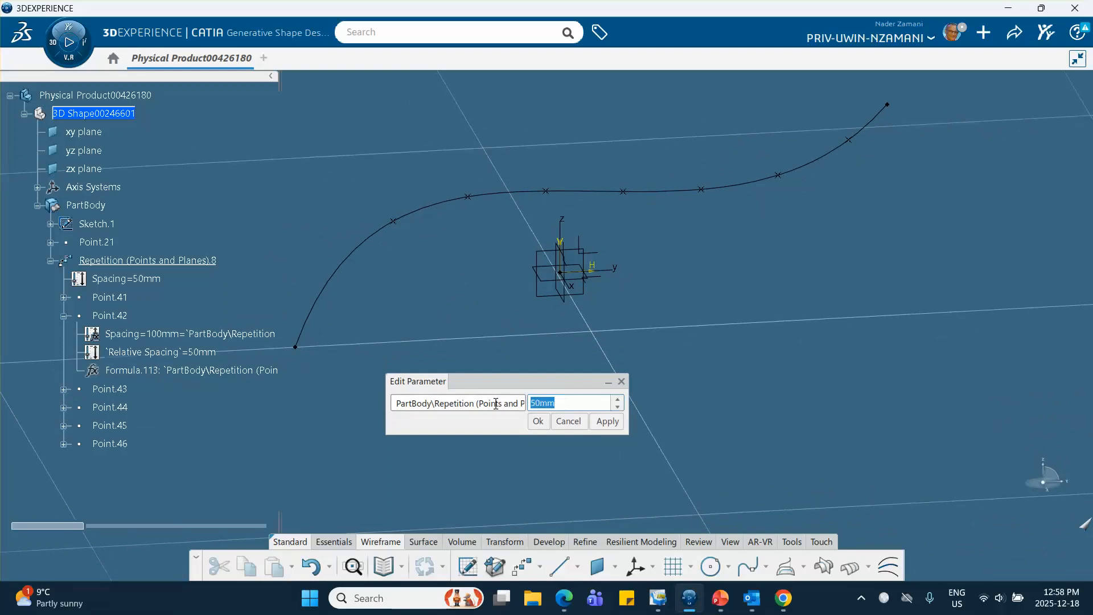
type("10")
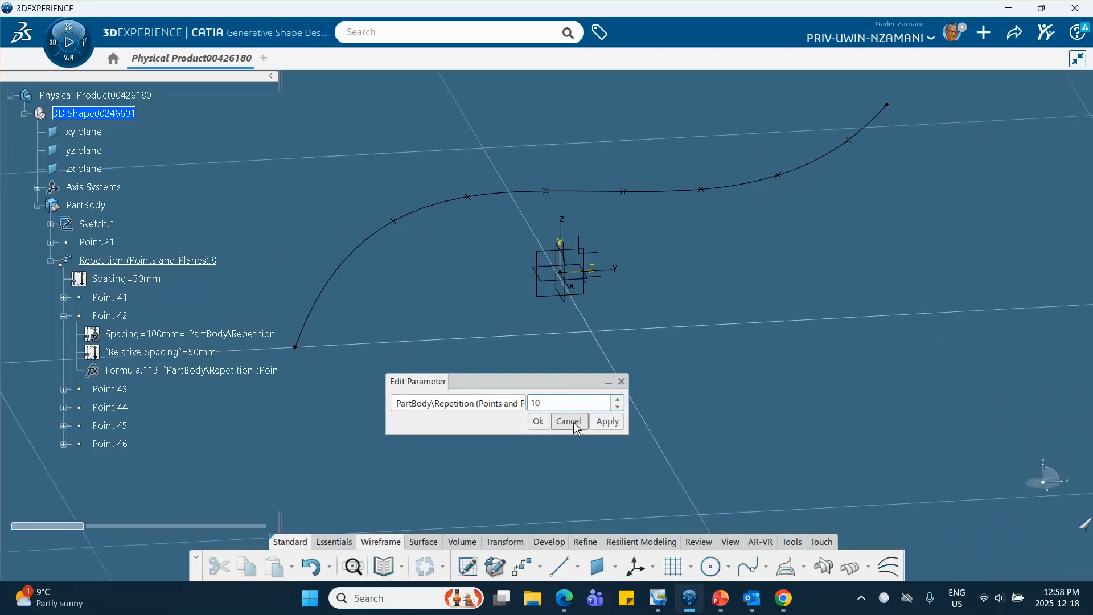
left_click(538, 423)
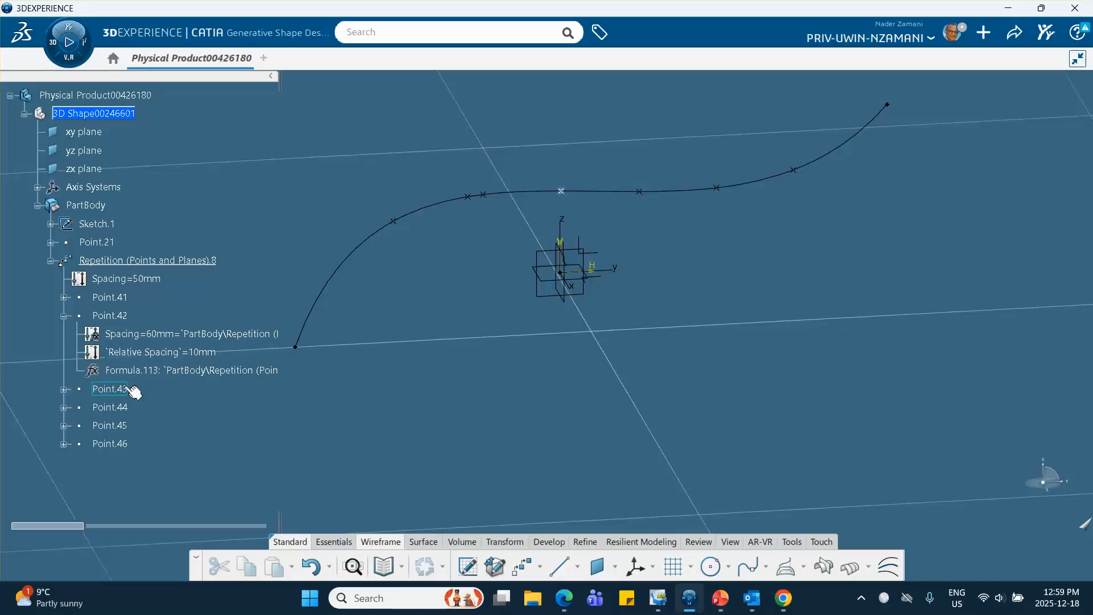
Set the Relative Spacing parameter of Point.44, the repetition's fourth point, to 5 mm
left_click(63, 407)
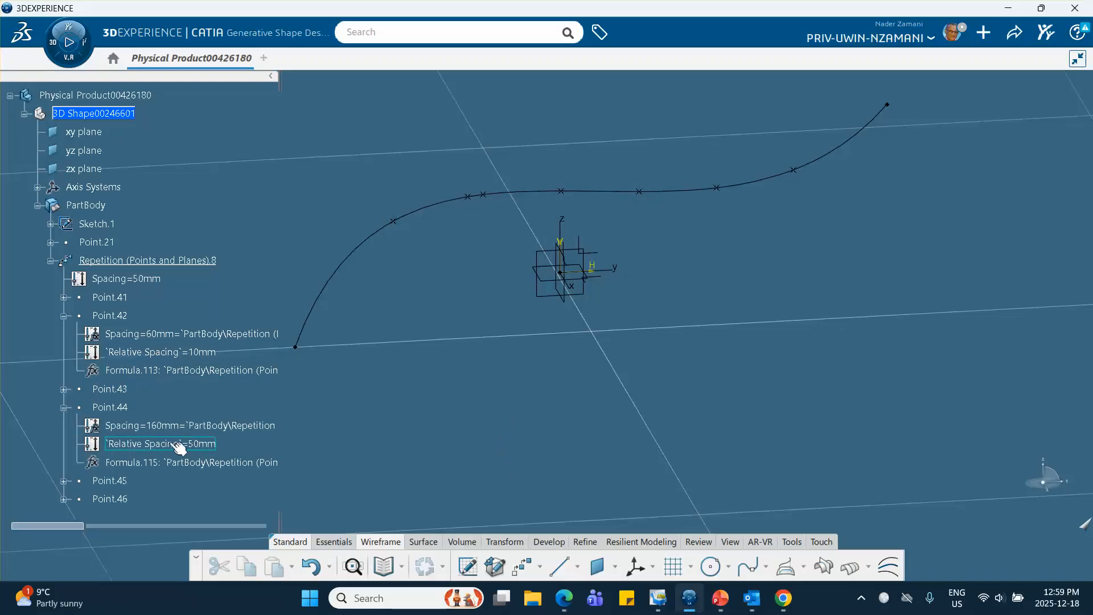
double_click(174, 445)
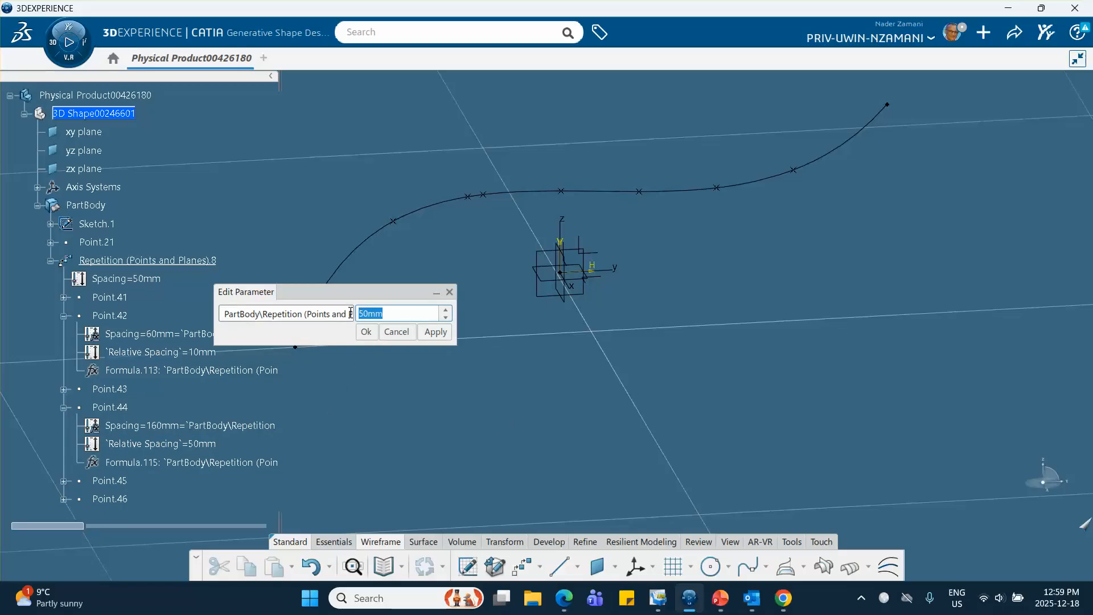
type("5")
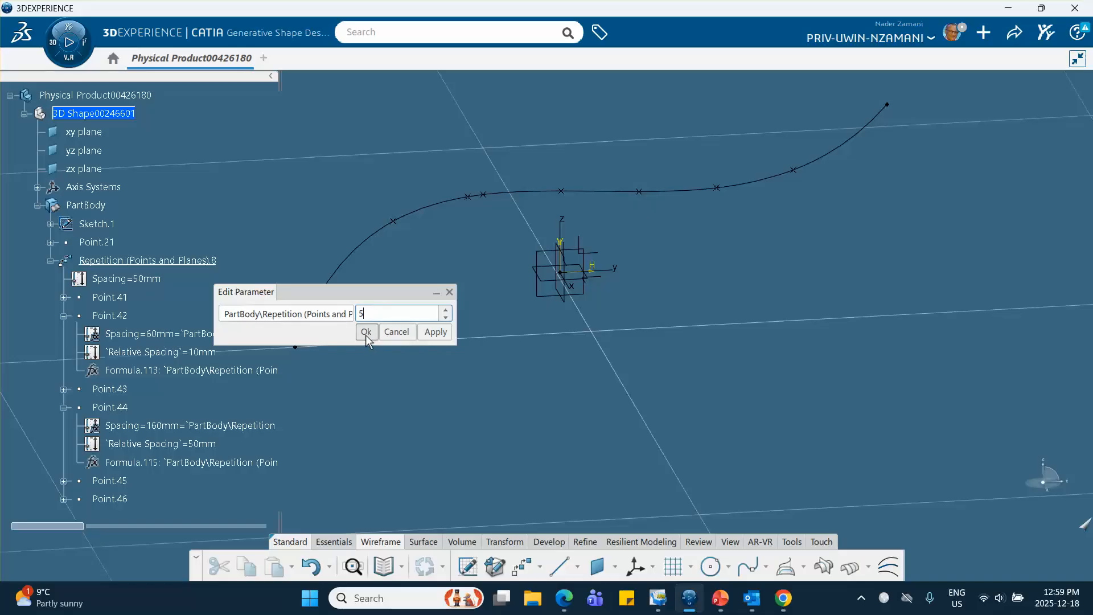
left_click(365, 335)
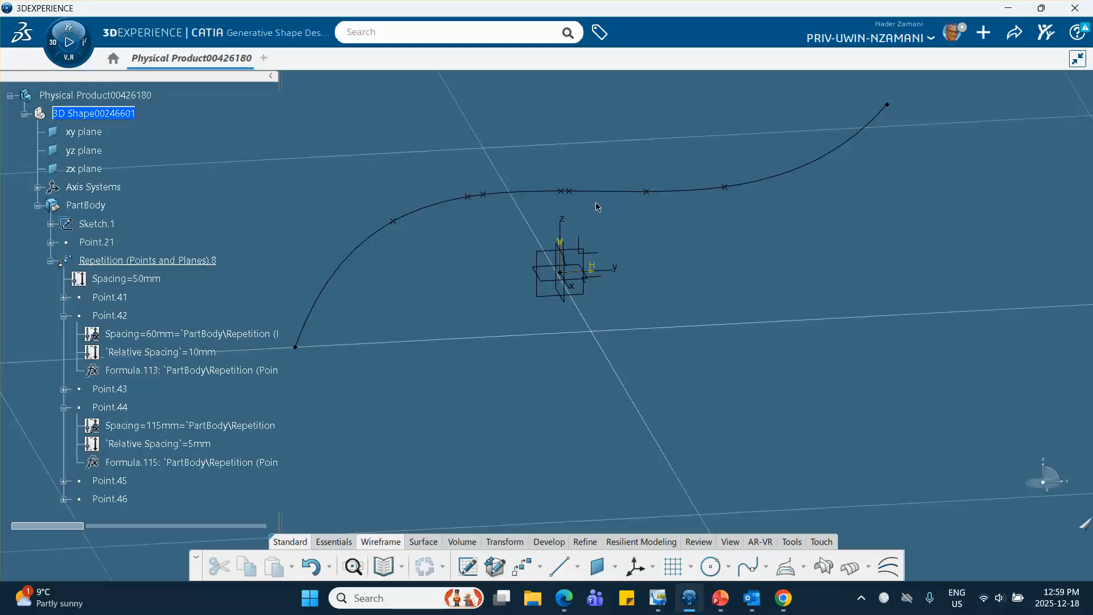
Delete the spacing-only Relative repetition from the PartBody
left_click(520, 568)
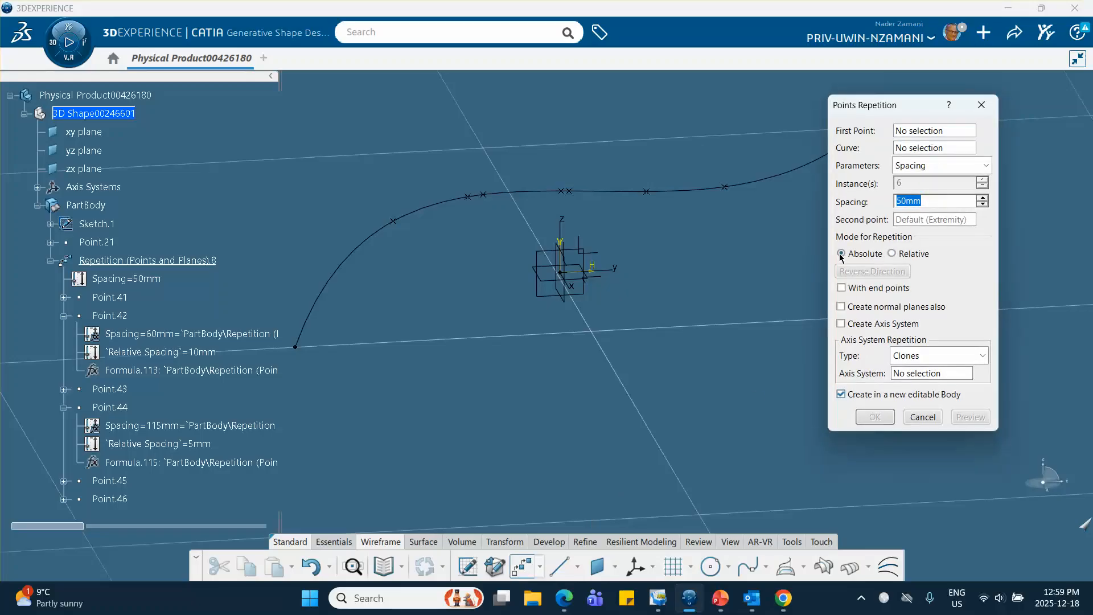
left_click(922, 418)
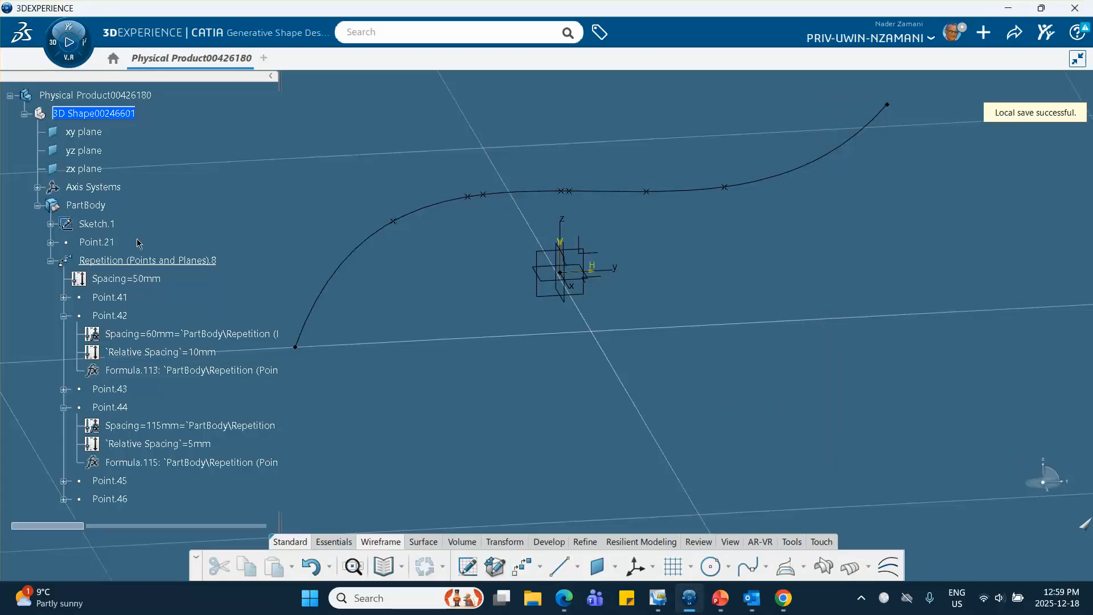
right_click(143, 260)
left_click(178, 480)
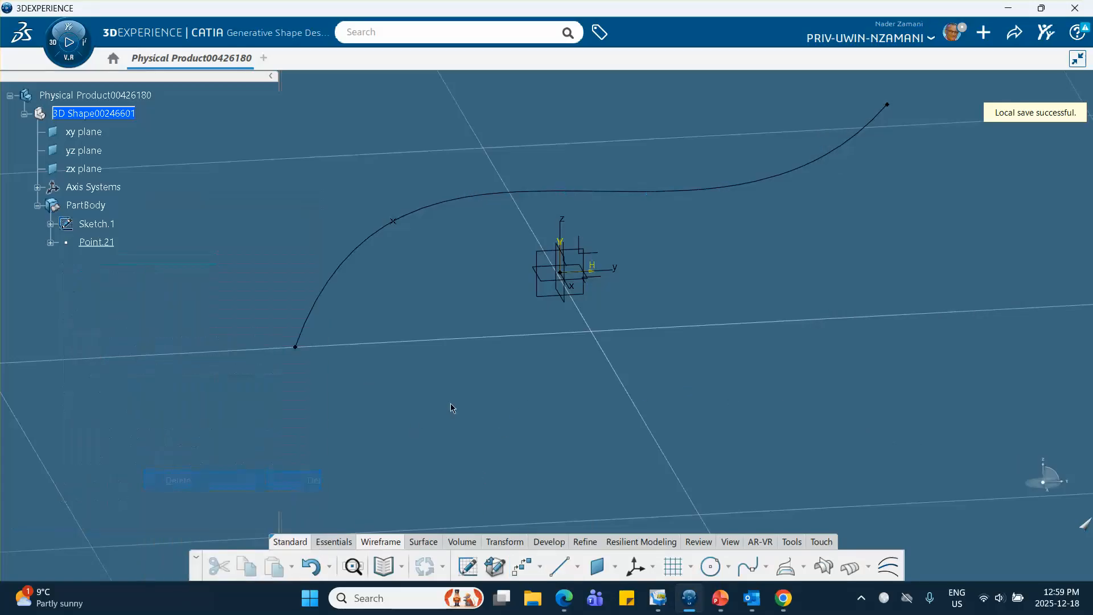
Delete the spline sketch with all its children, and remove the axis system at the origin
right_click(91, 224)
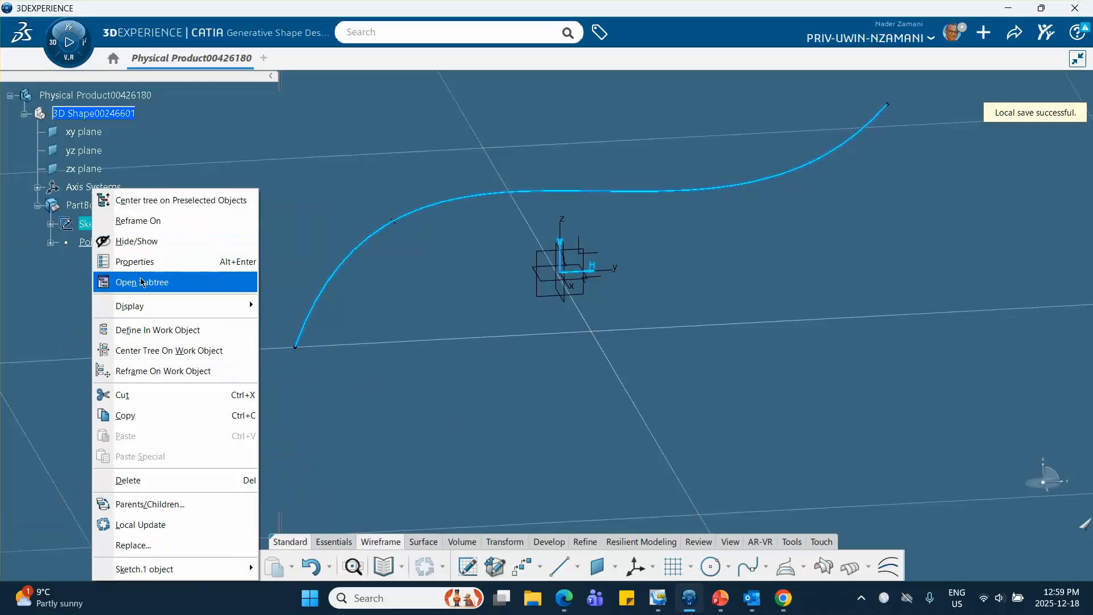
left_click(163, 480)
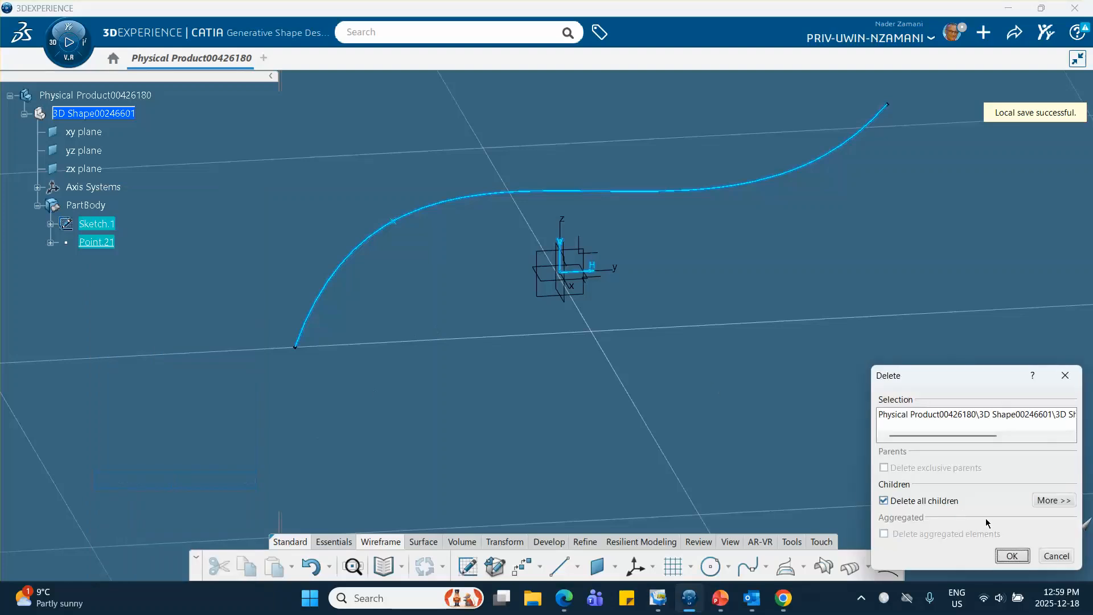
left_click(1014, 557)
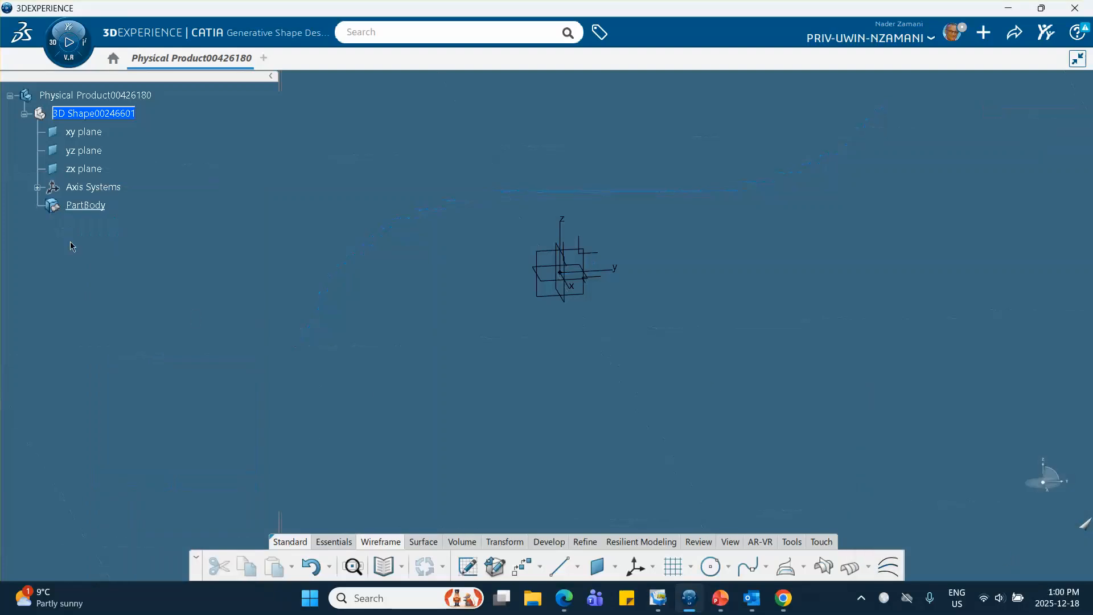
right_click(609, 272)
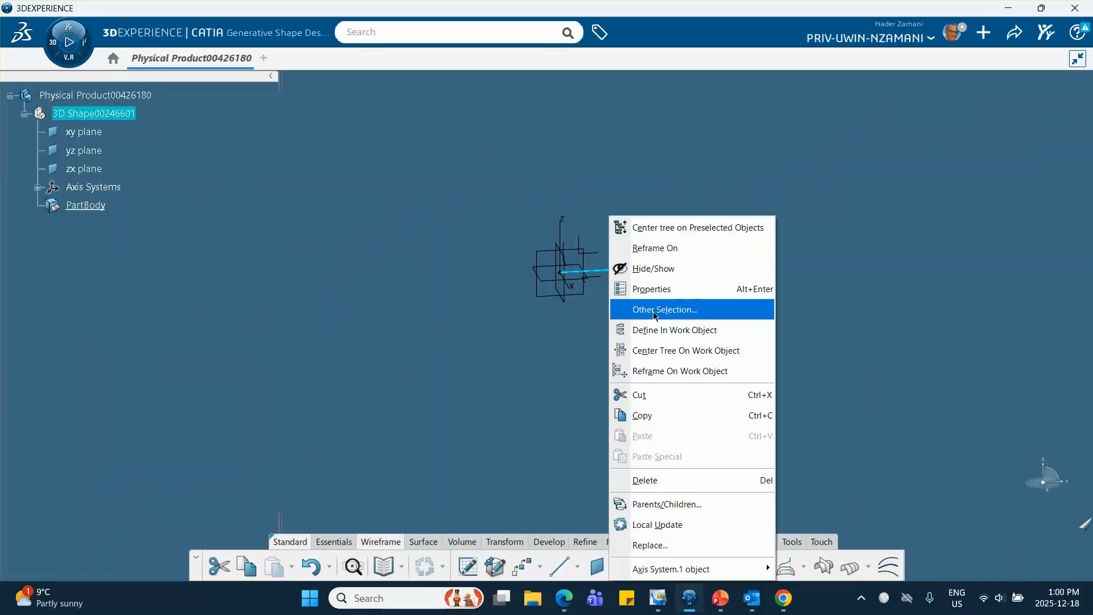
left_click(658, 482)
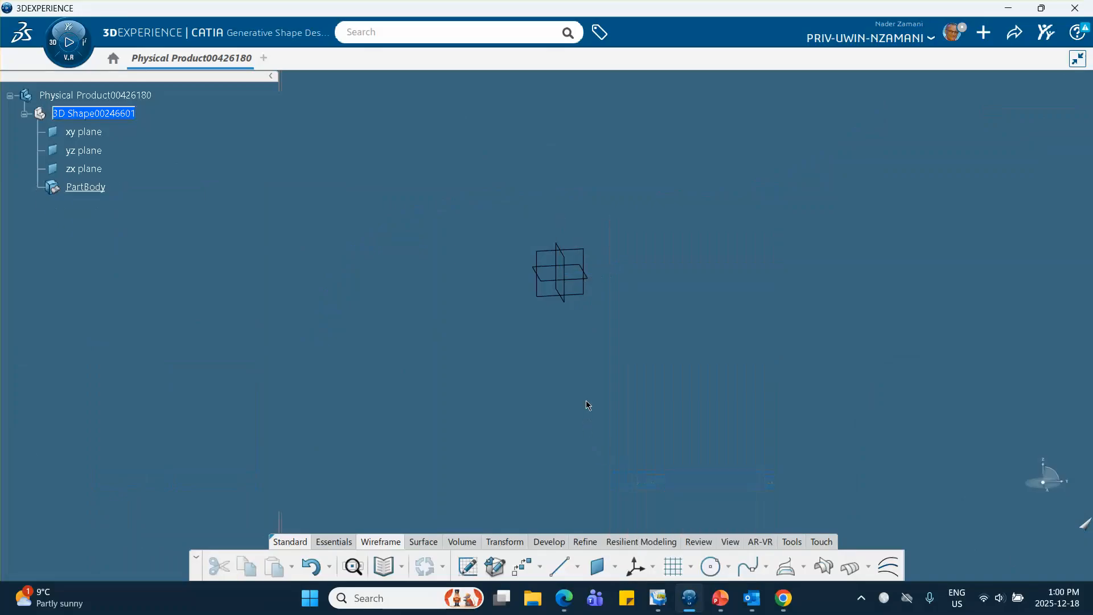
Sketch a semicircular arc of about 70 mm radius on the yz plane, centred on the origin above the horizontal axis, and exit the sketch
left_click(575, 216)
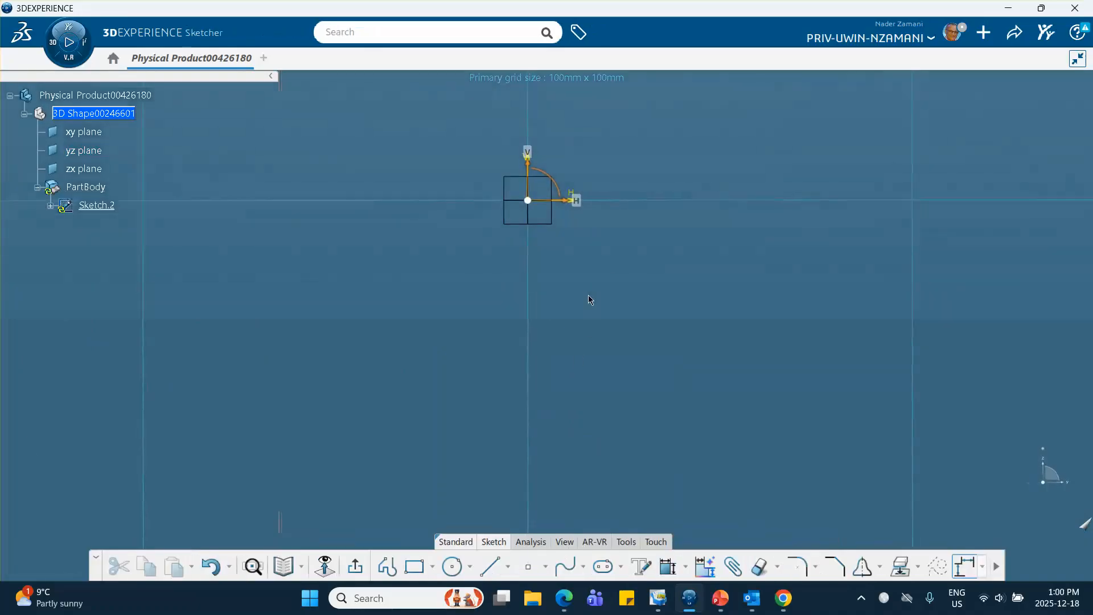
left_click(470, 567)
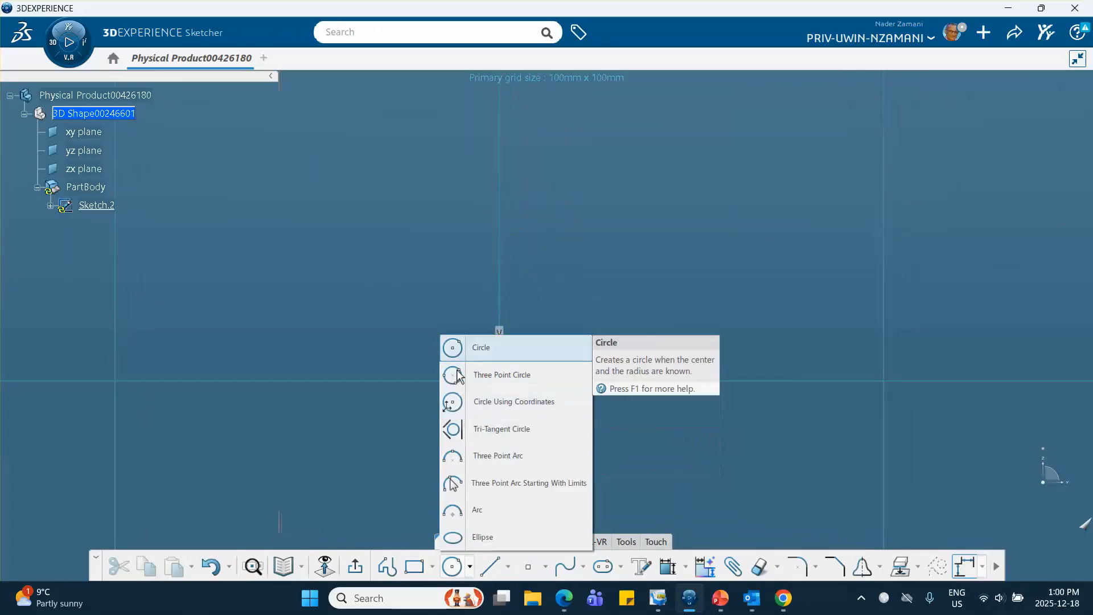
left_click(468, 512)
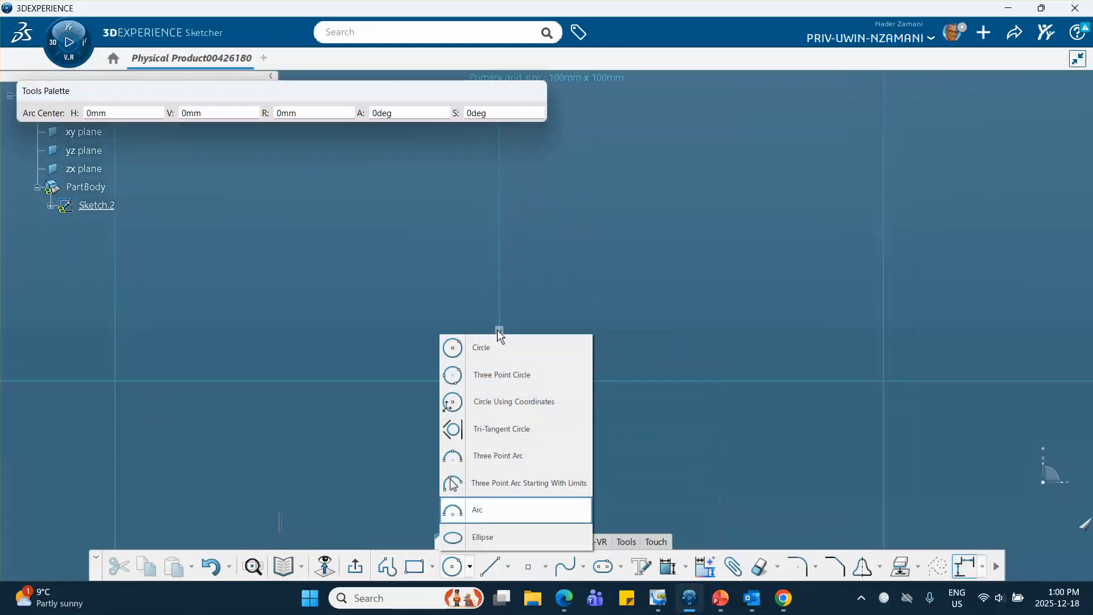
left_click(509, 381)
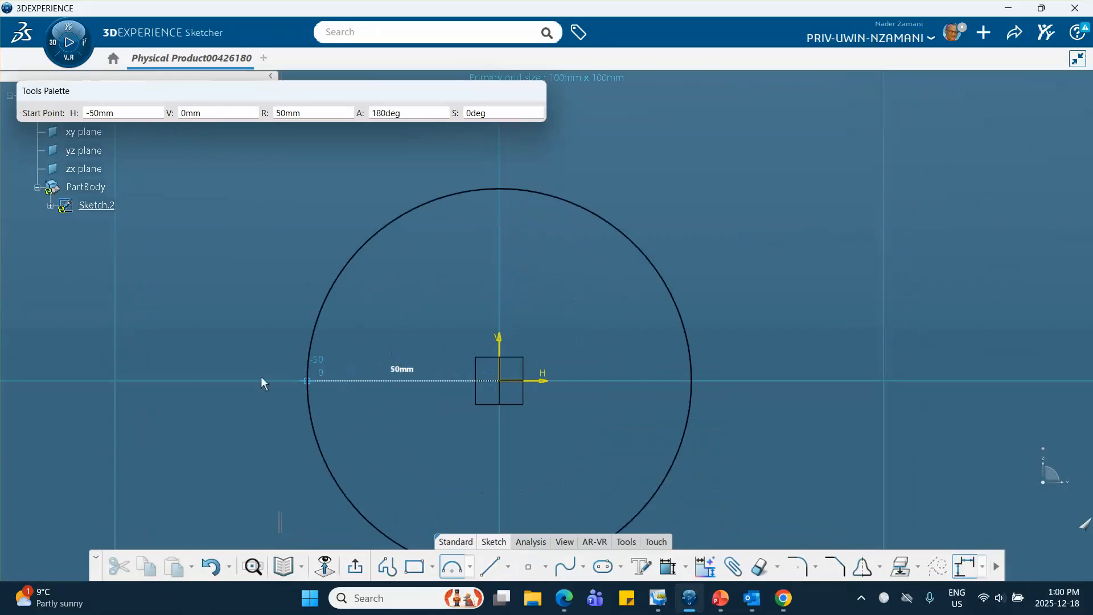
left_click(216, 376)
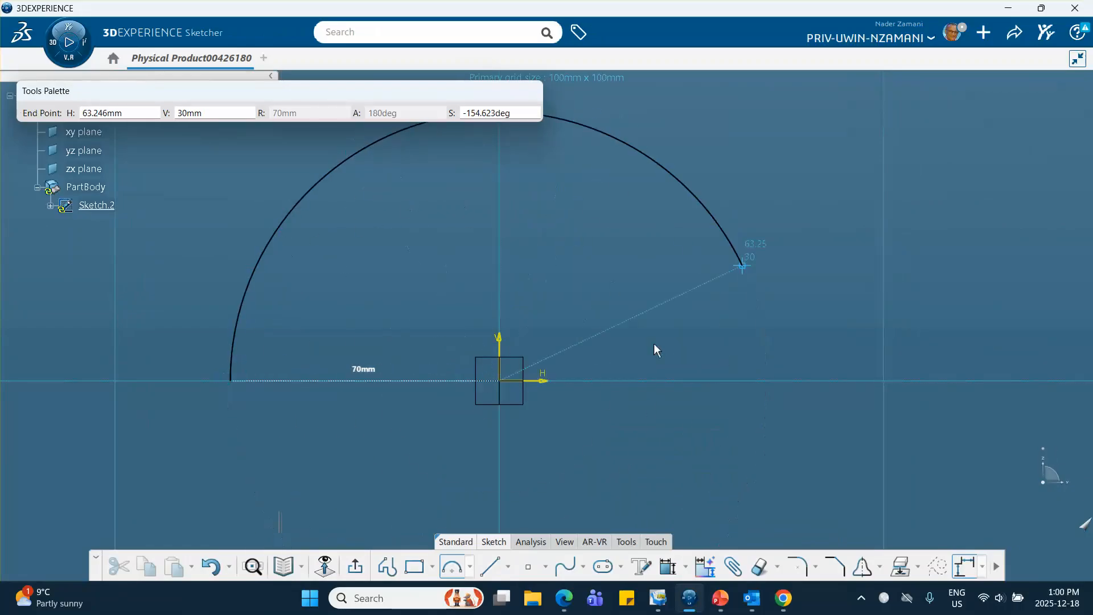
left_click(682, 381)
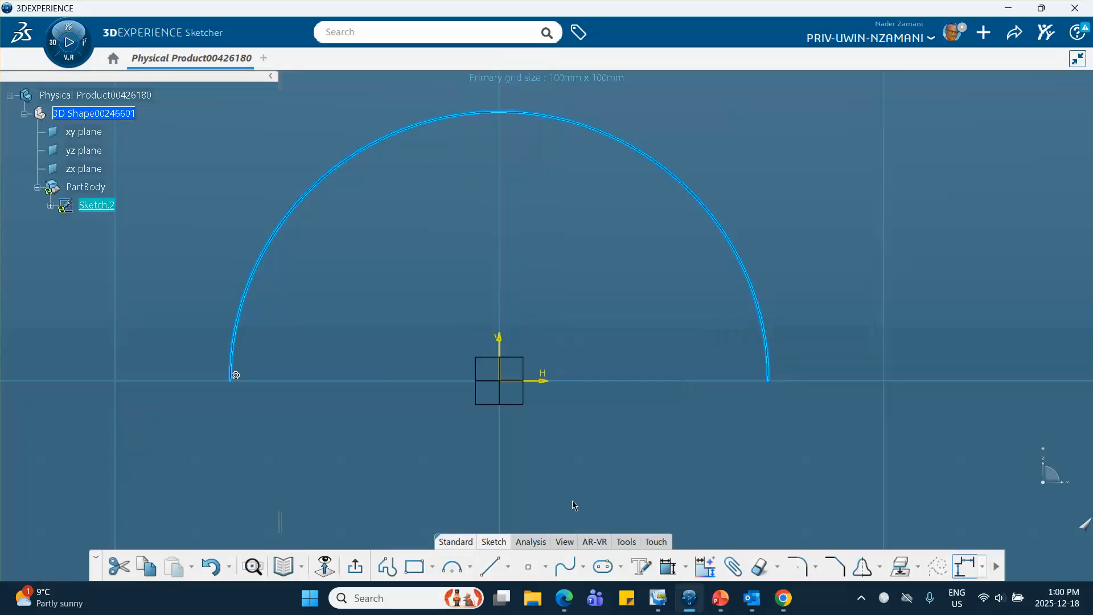
left_click(385, 569)
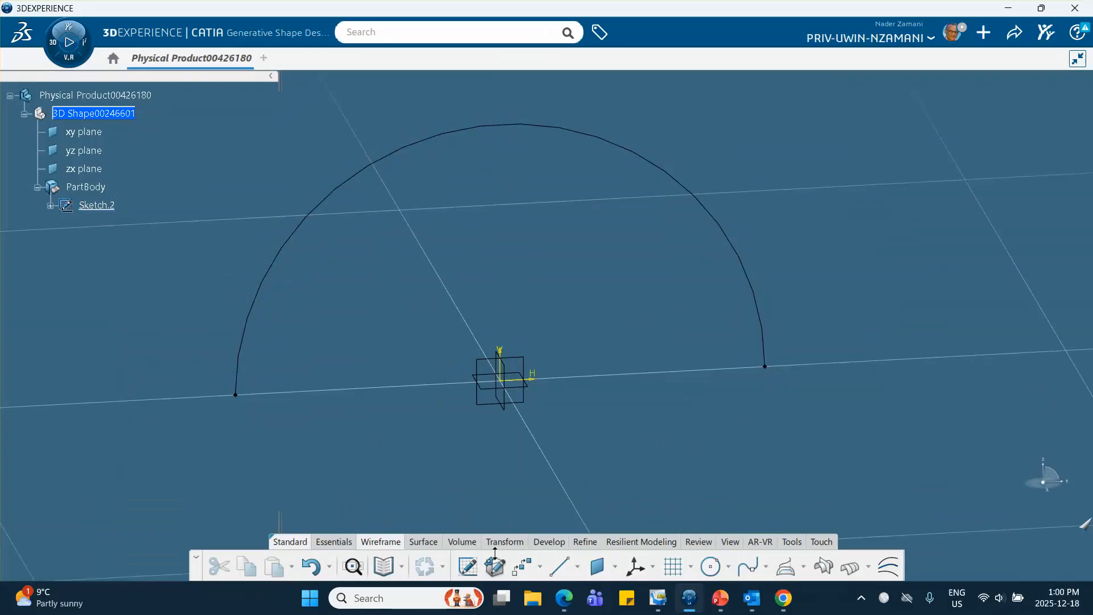
Create a point on the semicircular arc, at a geodesic distance of about 42 mm from its default extremity
left_click(539, 570)
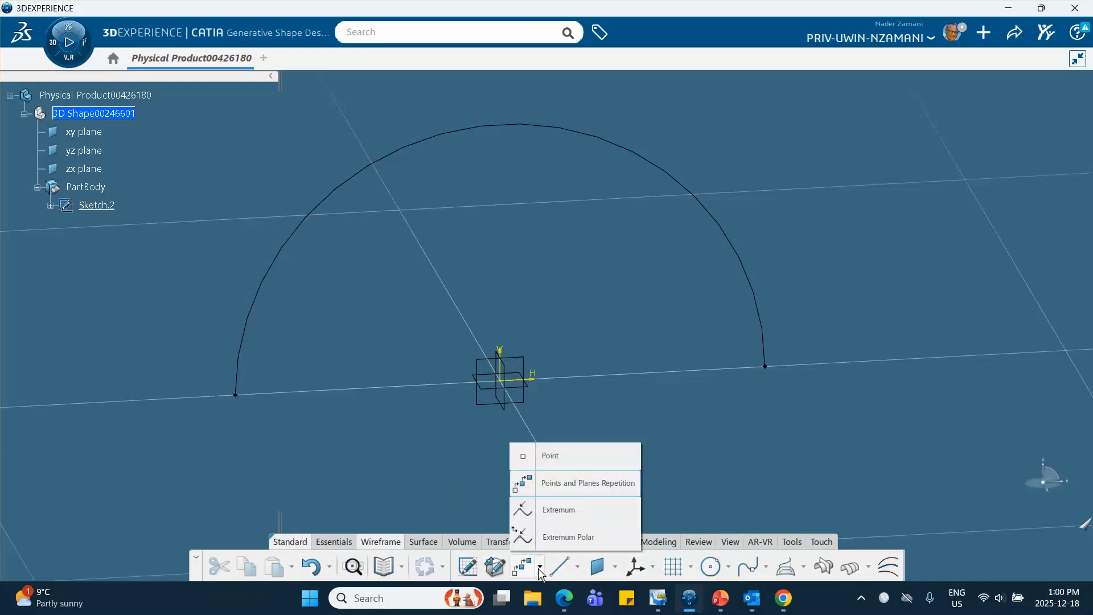
left_click(529, 456)
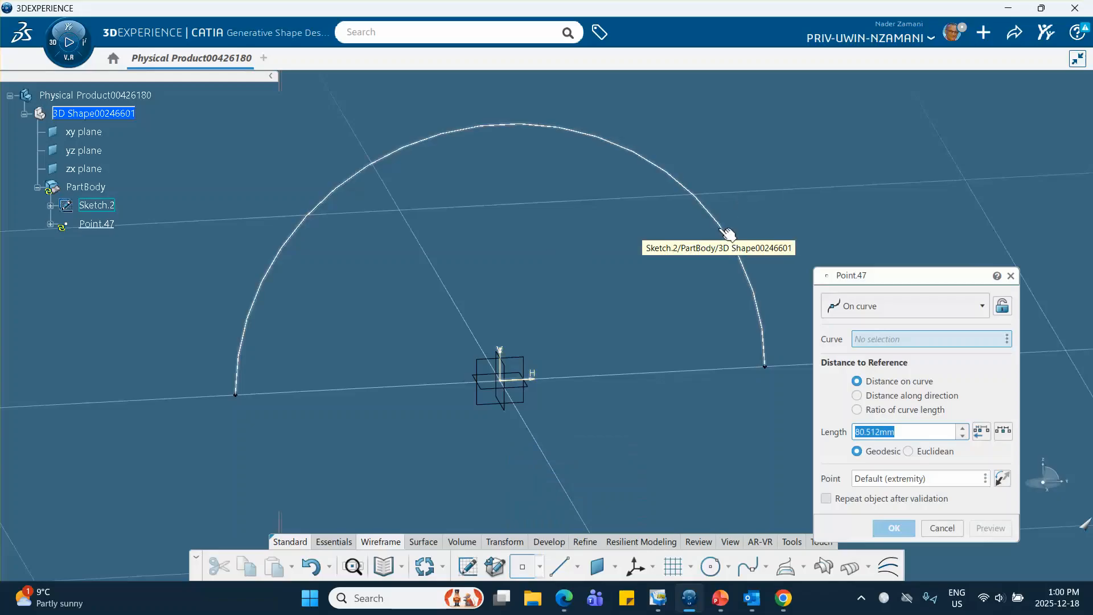
left_click(728, 234)
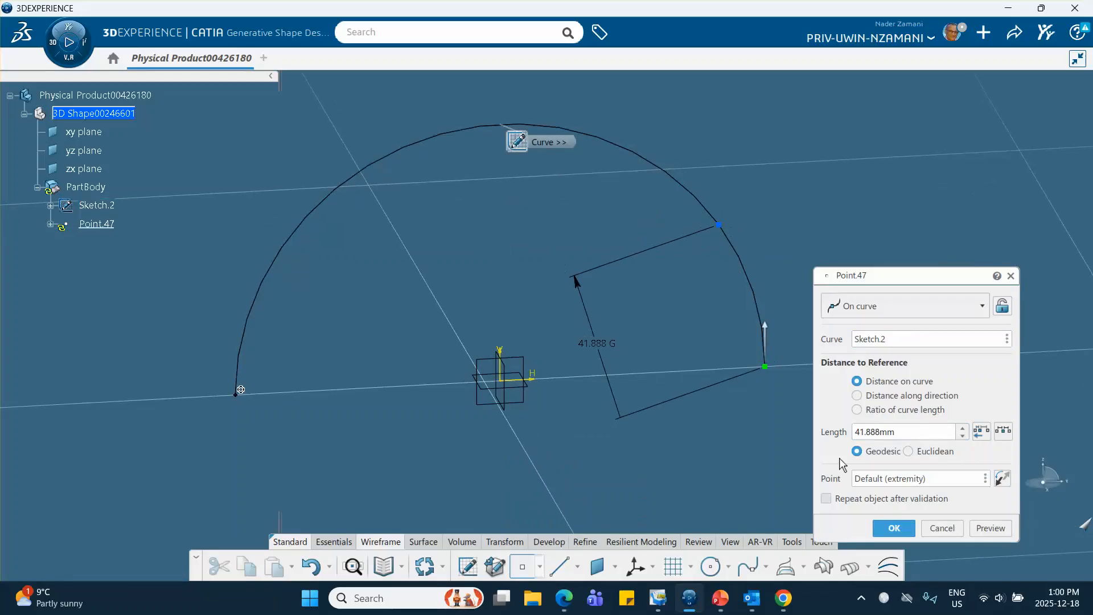
left_click(894, 528)
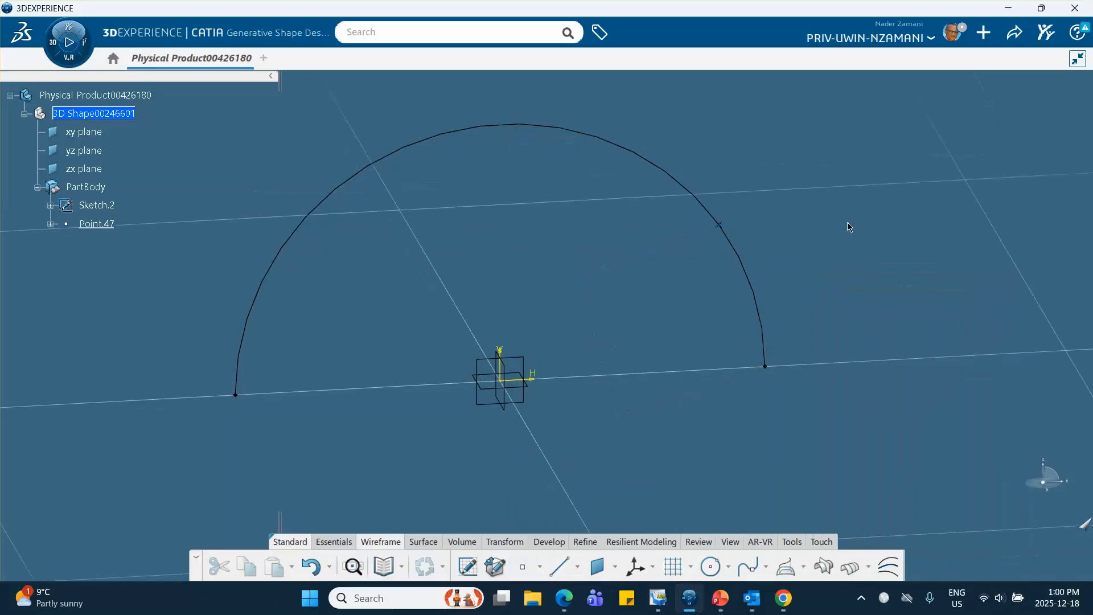
Start a Points and Planes Repetition with the arc sketch as the curve and Point.47 as the first point
left_click(539, 567)
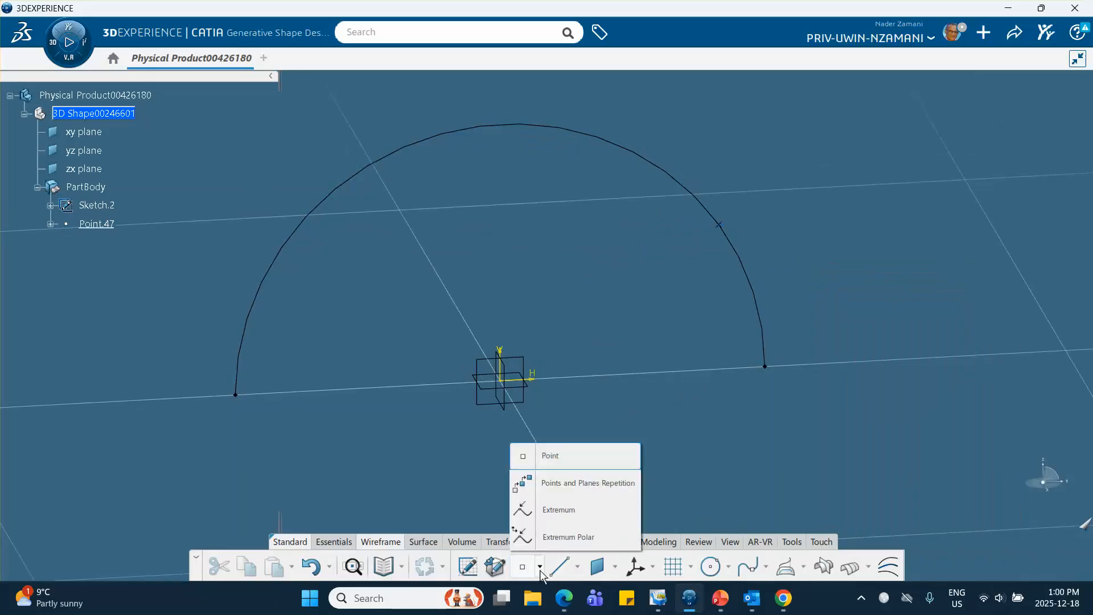
left_click(551, 484)
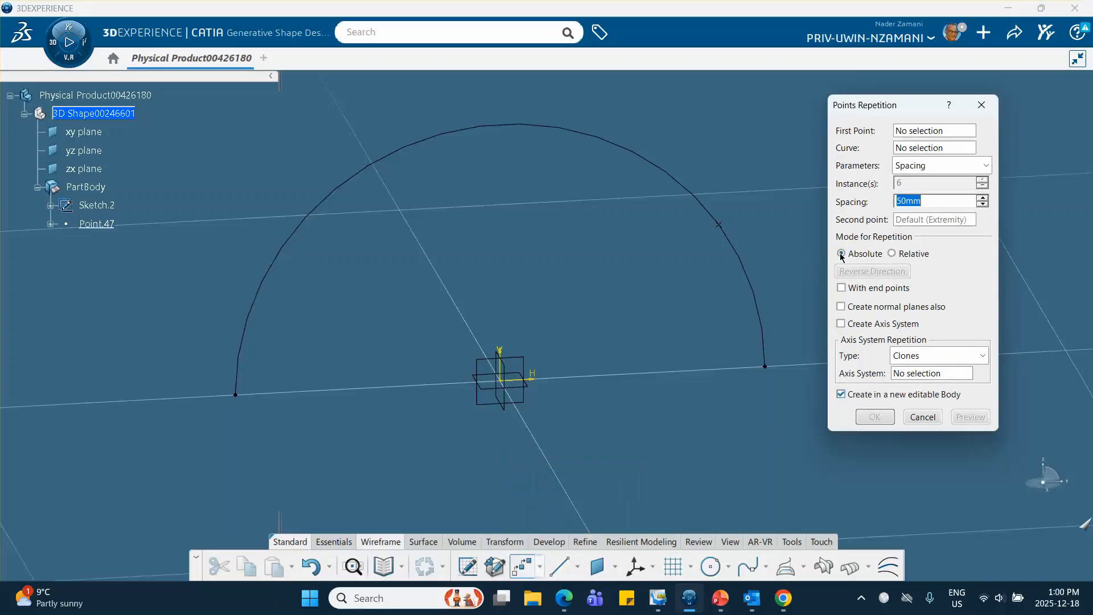
left_click(614, 146)
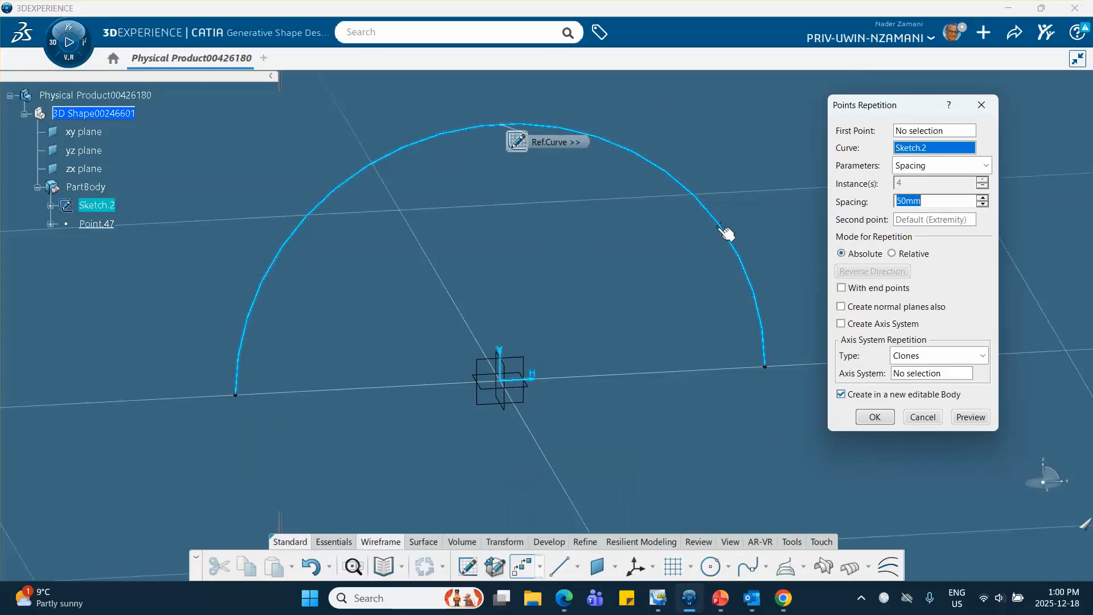
left_click(899, 134)
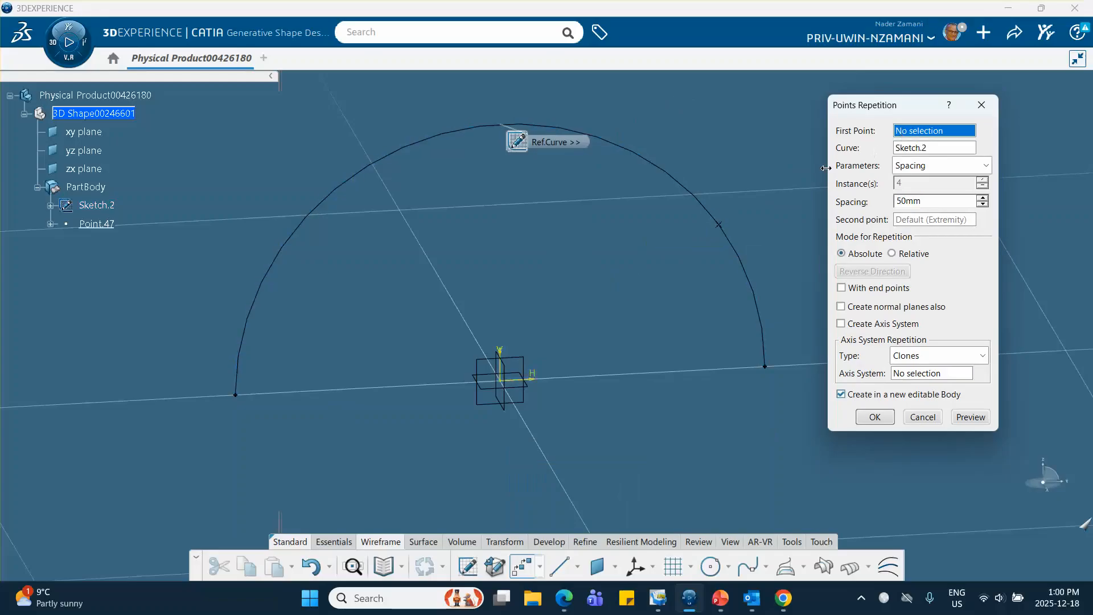
left_click(719, 225)
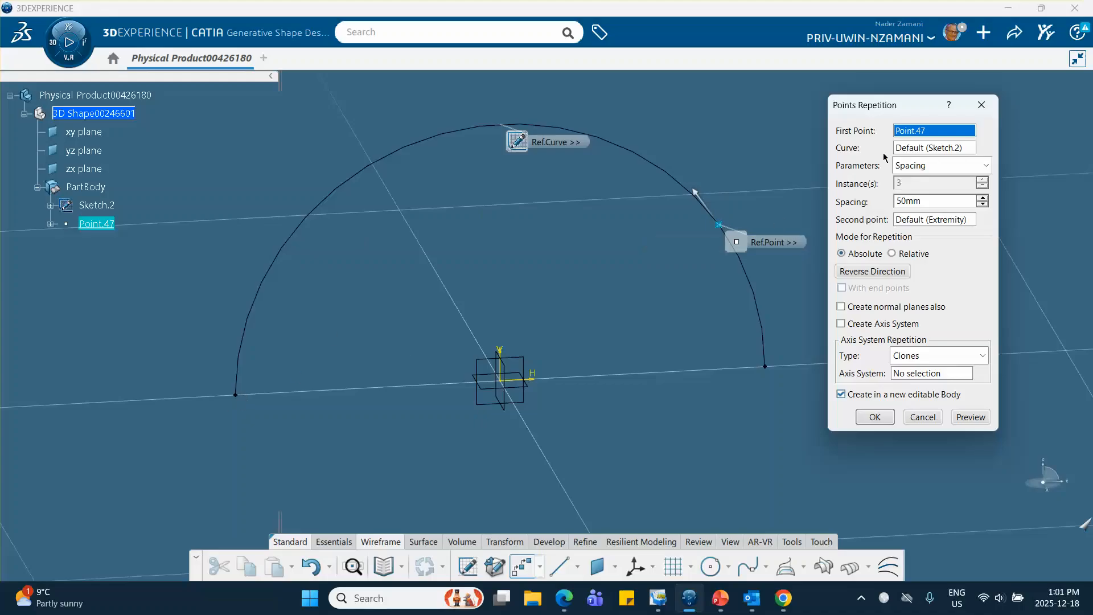
Switch the repetition parameters to Instances with 6 instances up to the default extremity, preview the points and create the repetition
left_click(986, 166)
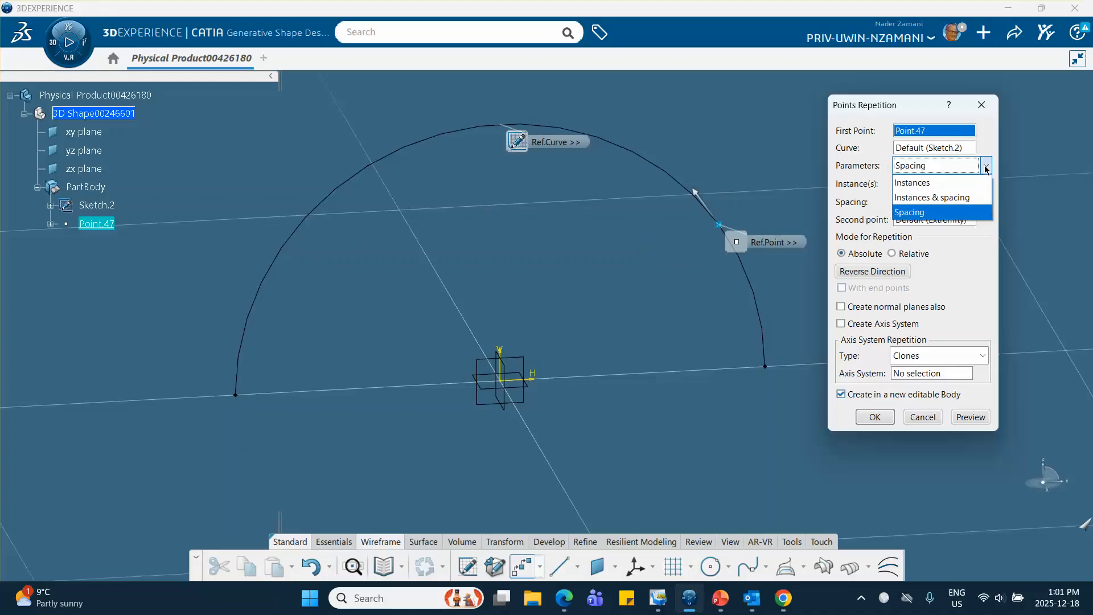
left_click(985, 166)
left_click(985, 167)
left_click(986, 166)
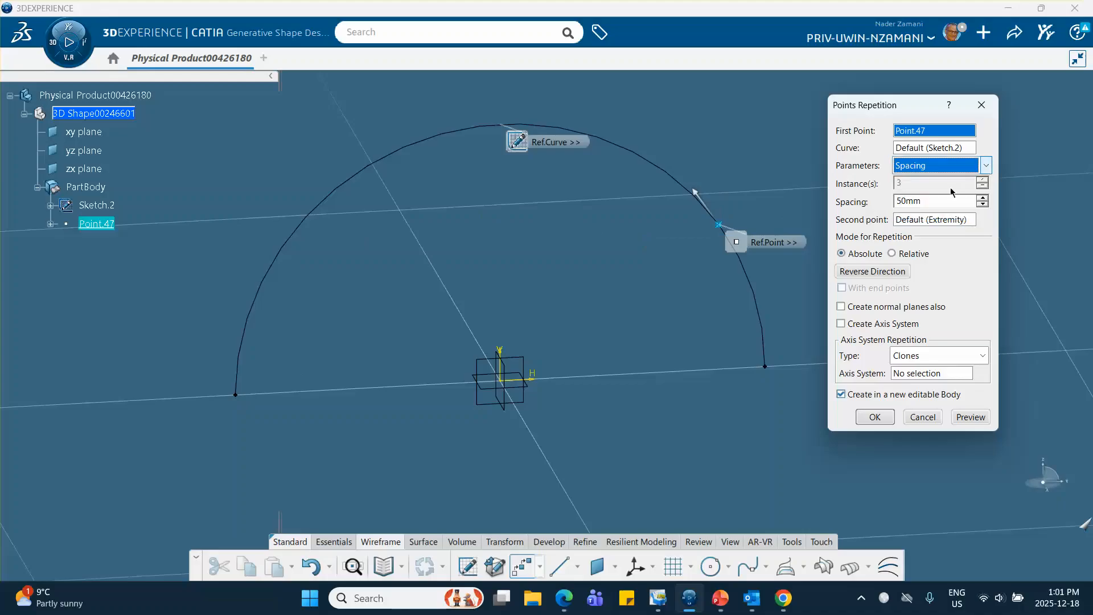
left_click(984, 166)
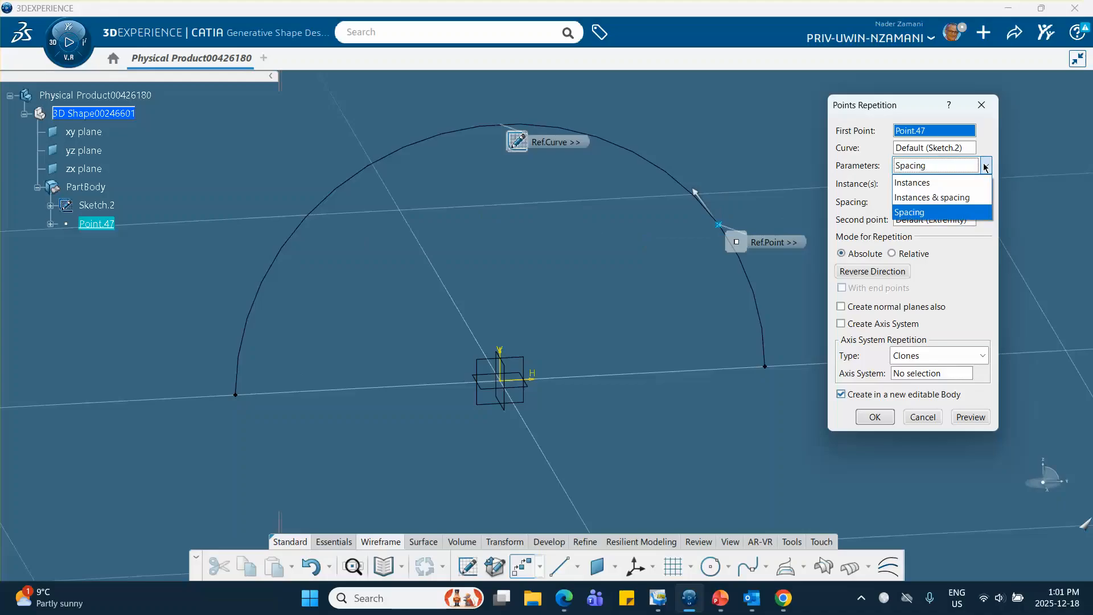
left_click(922, 183)
key("Tab")
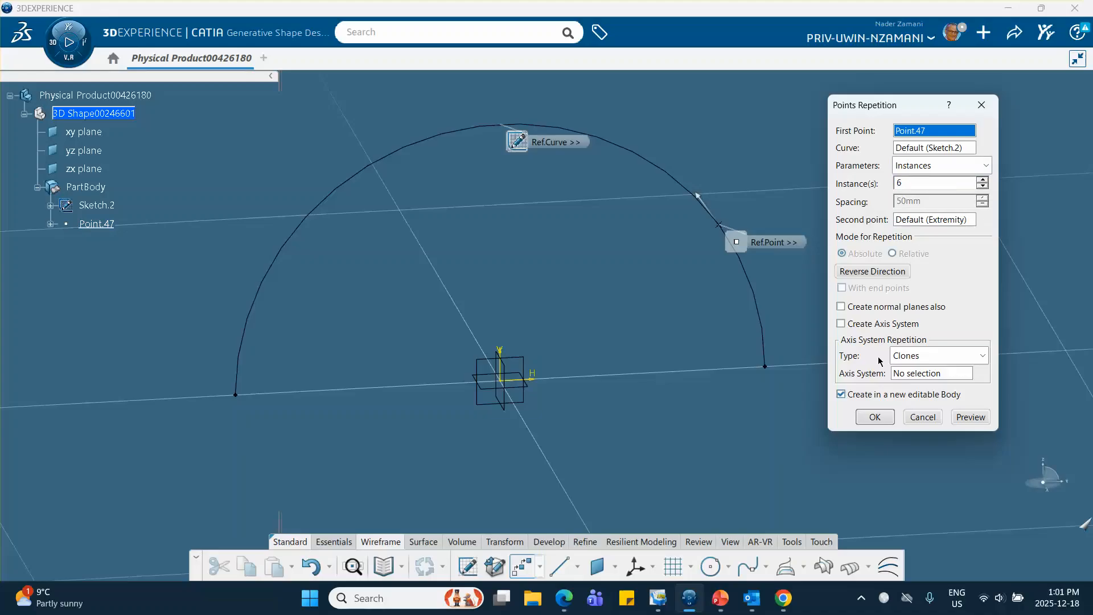
left_click(975, 419)
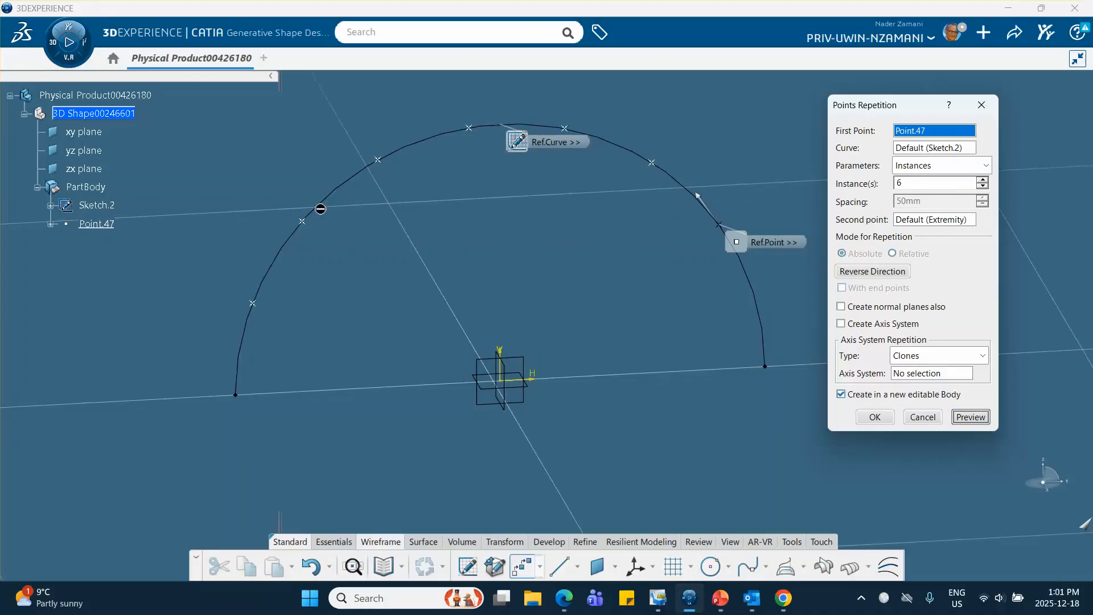
left_click(873, 416)
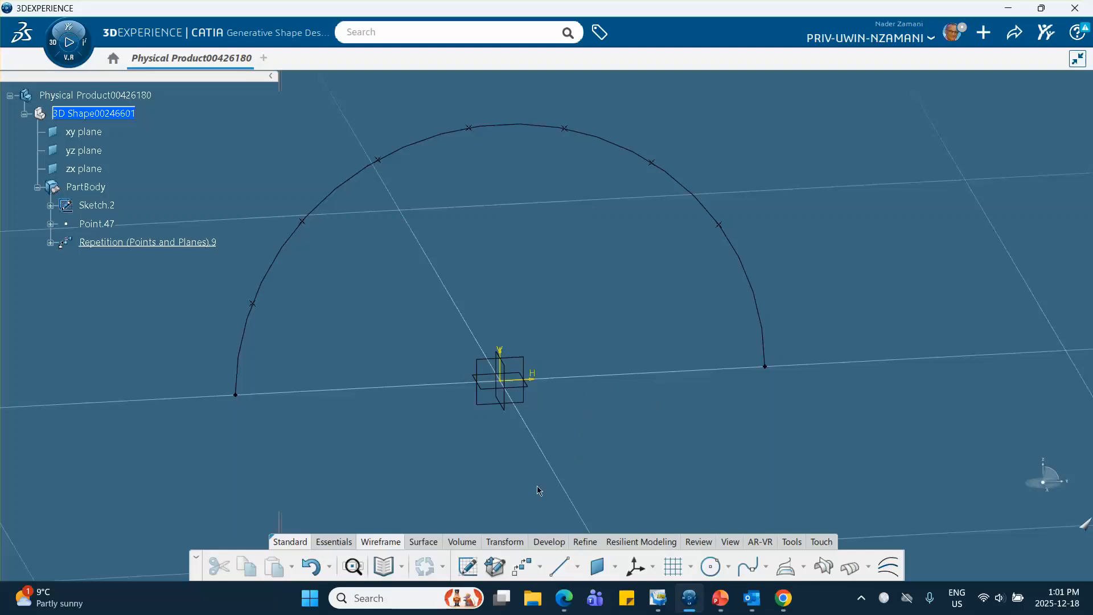
left_click(539, 568)
left_click(862, 598)
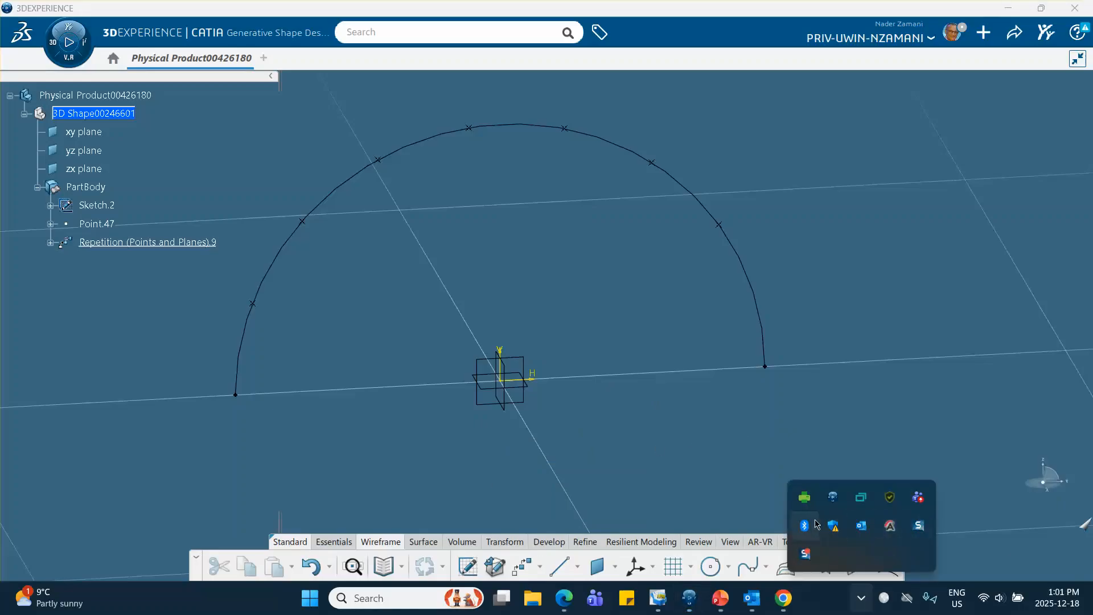